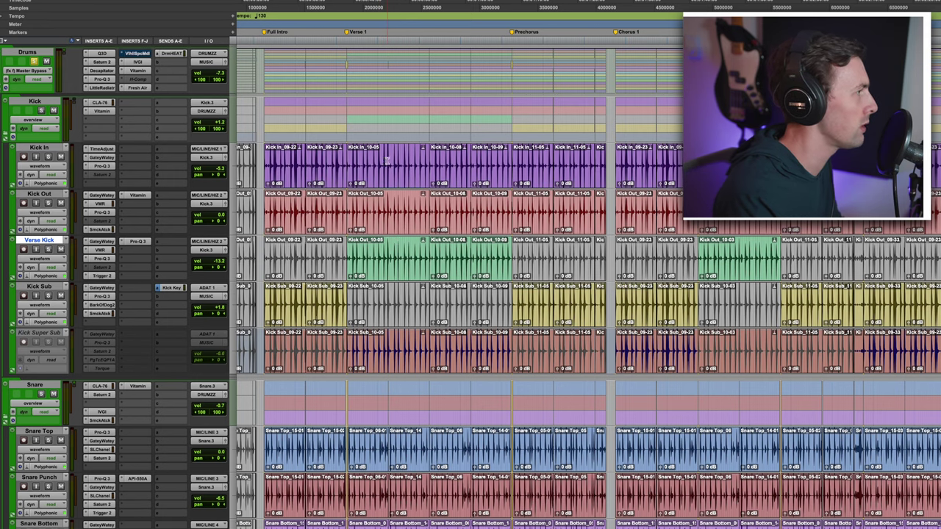
- Play the drums from just before the Verse 1 marker to hear the processed sound
click(392, 158)
key(super+bracketright)
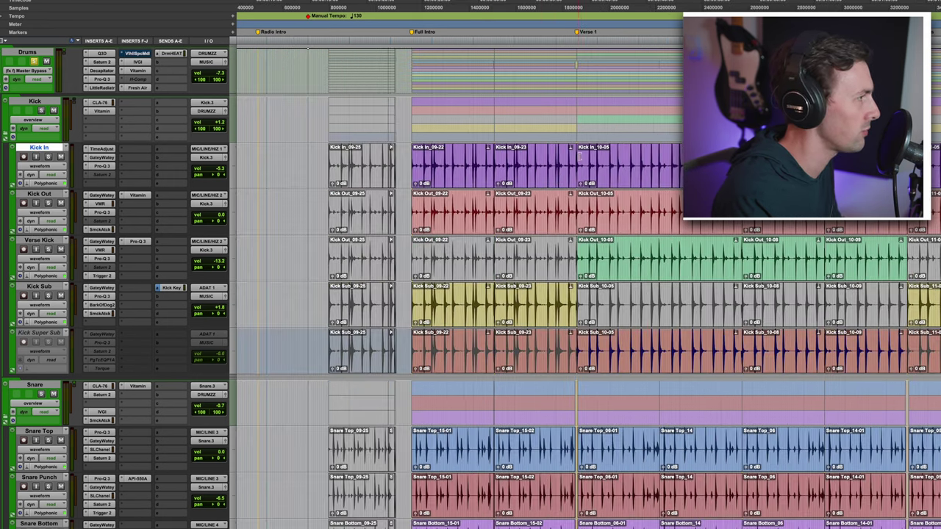
click(621, 121)
key(super+bracketright)
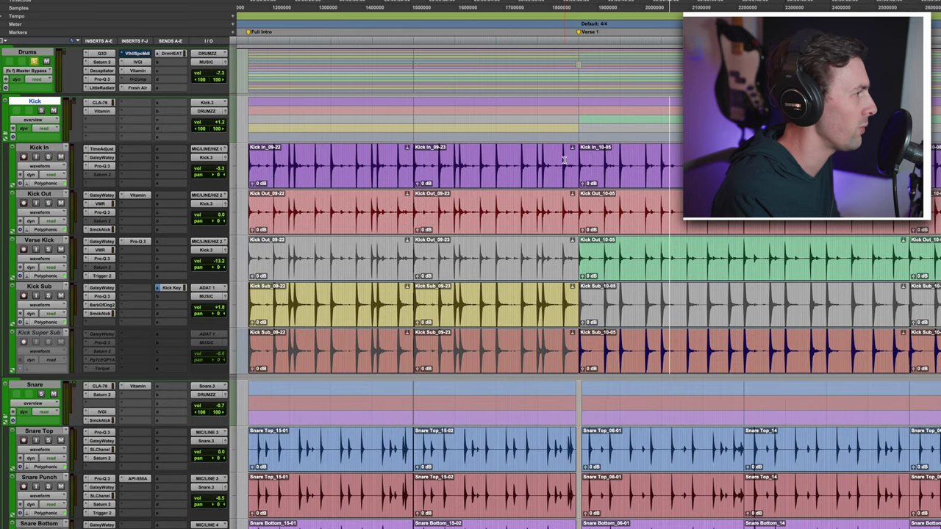
click(560, 159)
key(space)
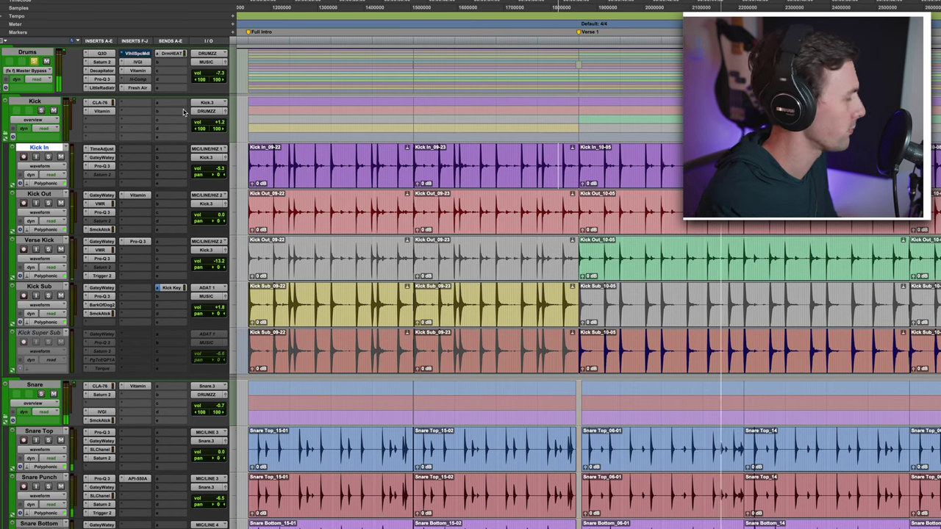
key(space)
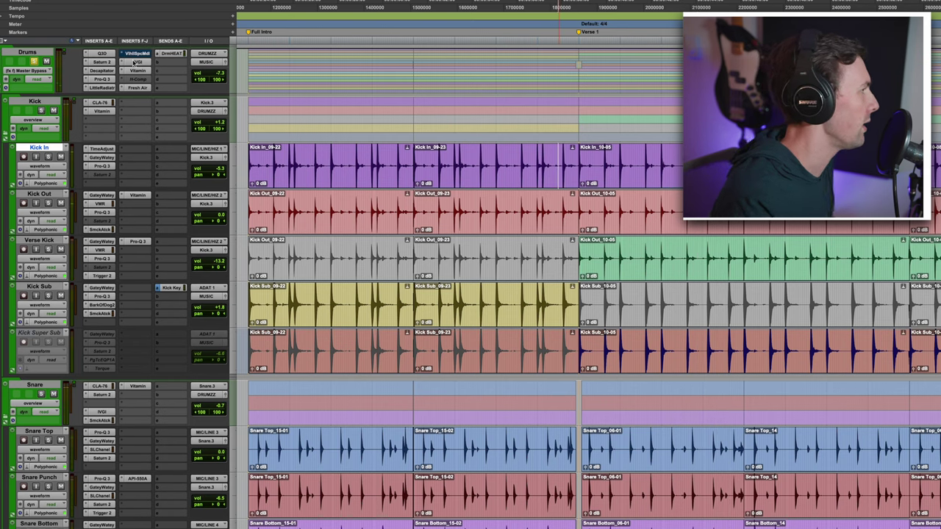
- Bypass the inserts across the drum tracks and play them dry, ending with the Drums volume at 0.0 dB
drag(134, 65, 133, 79)
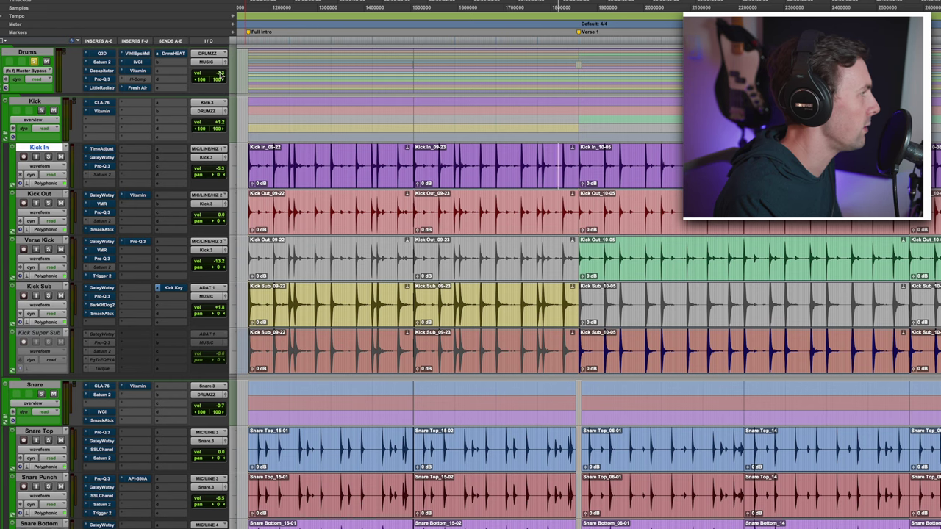
drag(219, 76, 223, 66)
key(space)
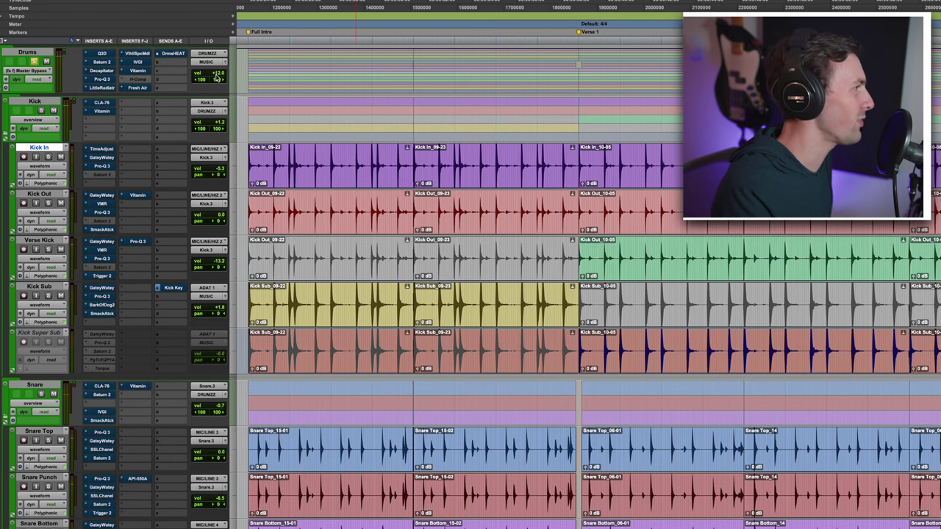
click(218, 75)
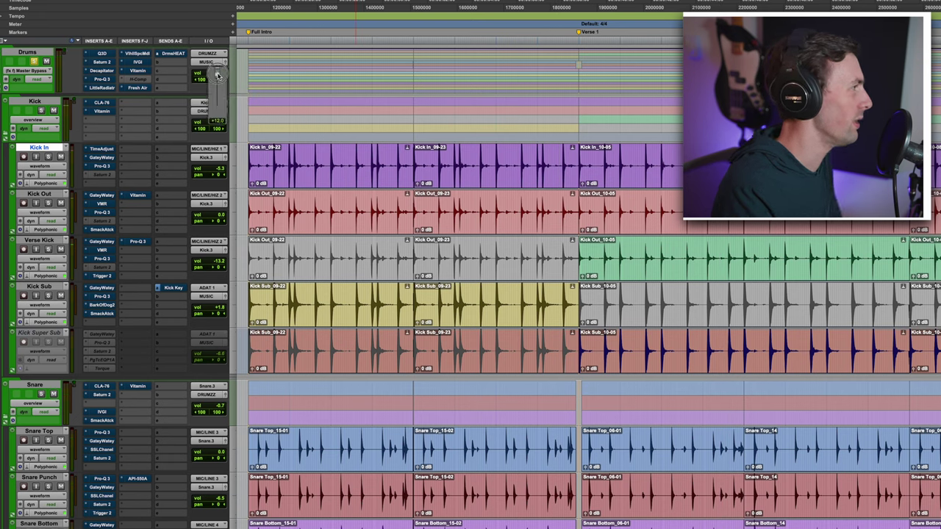
drag(217, 75, 220, 81)
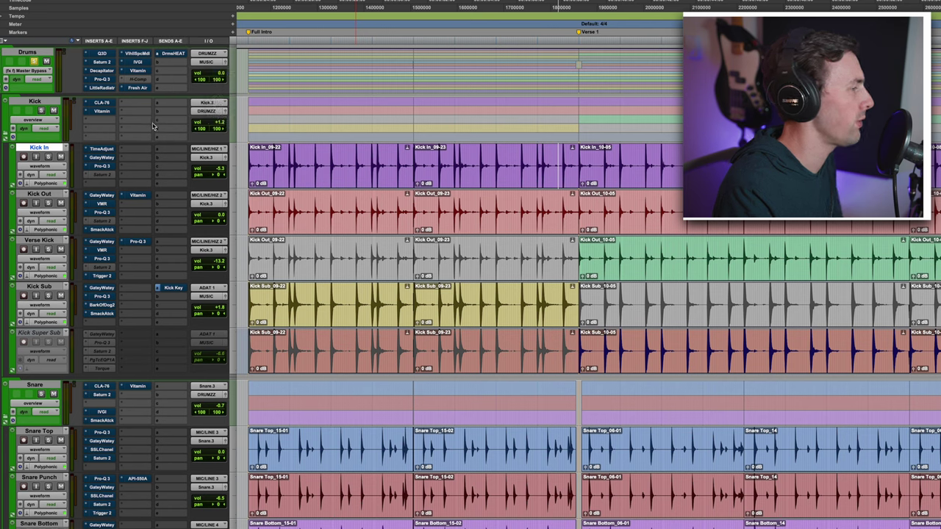
- Examine which kick clips are active across the Full Intro, Verse 1 and Prechorus sections
key(r)
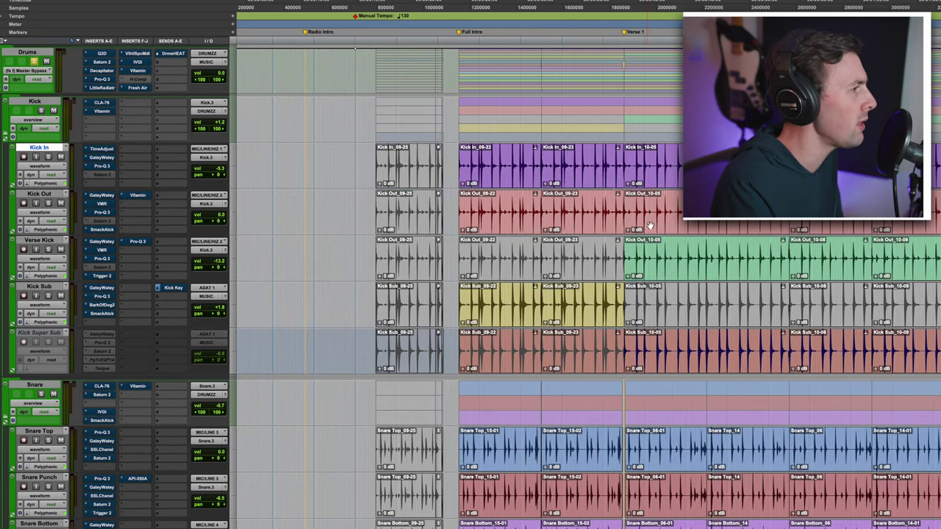
key(r)
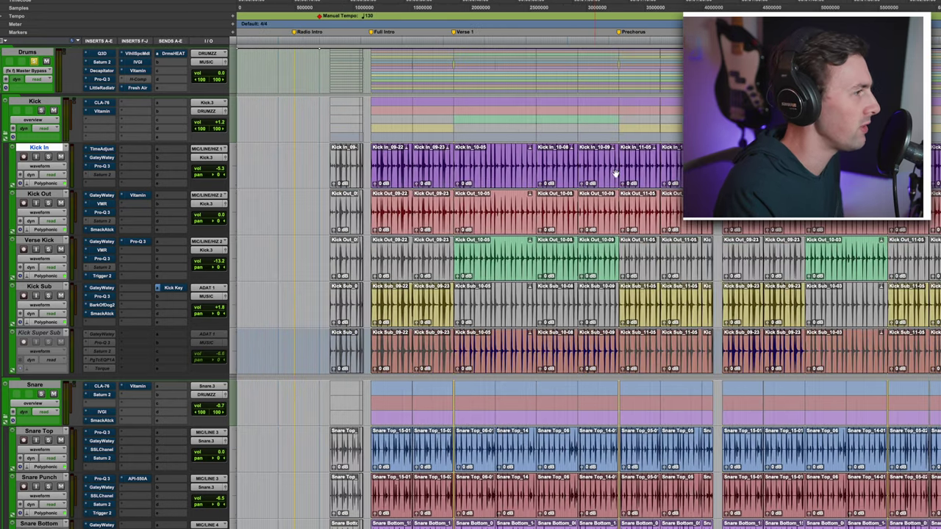
click(517, 205)
key(t)
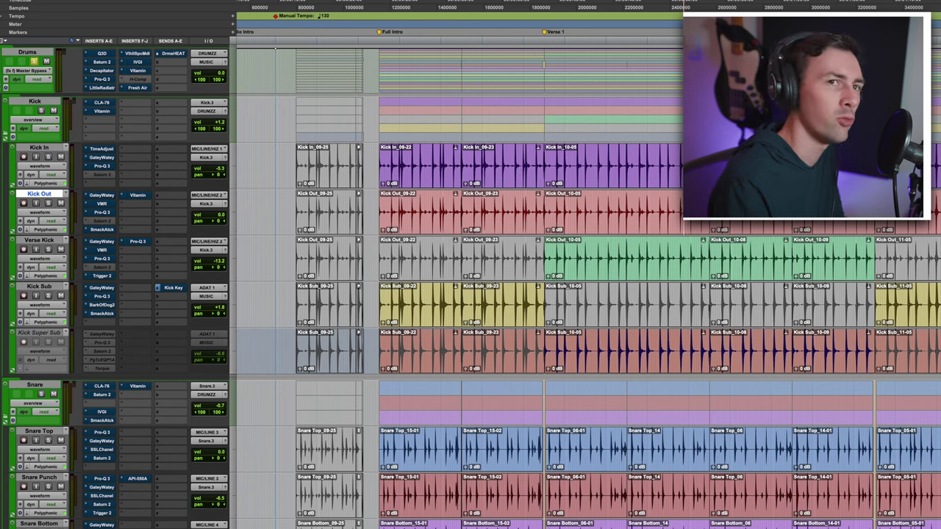
scroll(682, 208, up, 1)
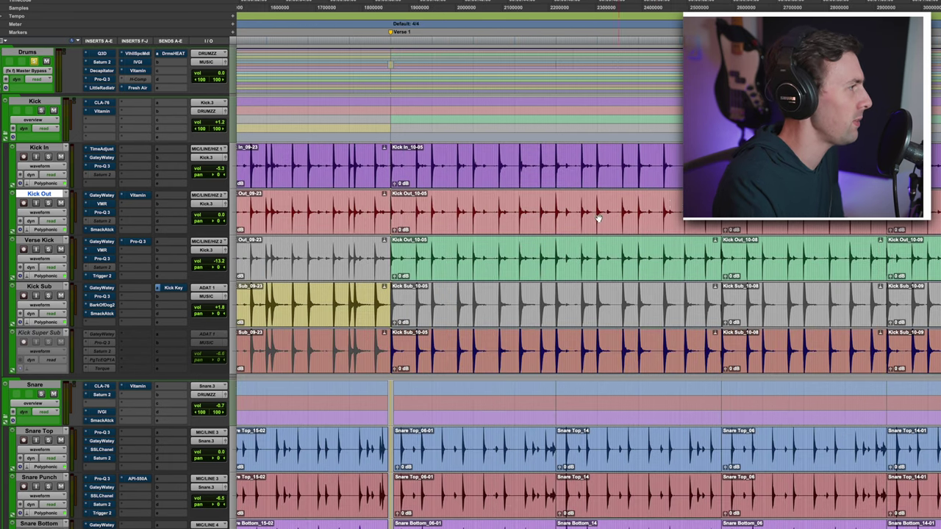
scroll(480, 173, down, 1)
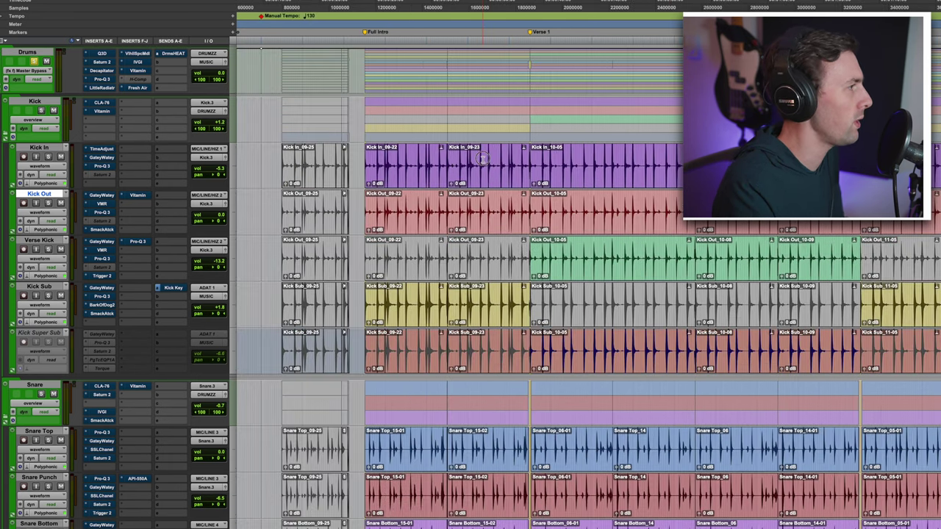
scroll(483, 159, up, 2)
scroll(425, 162, down, 1)
click(522, 156)
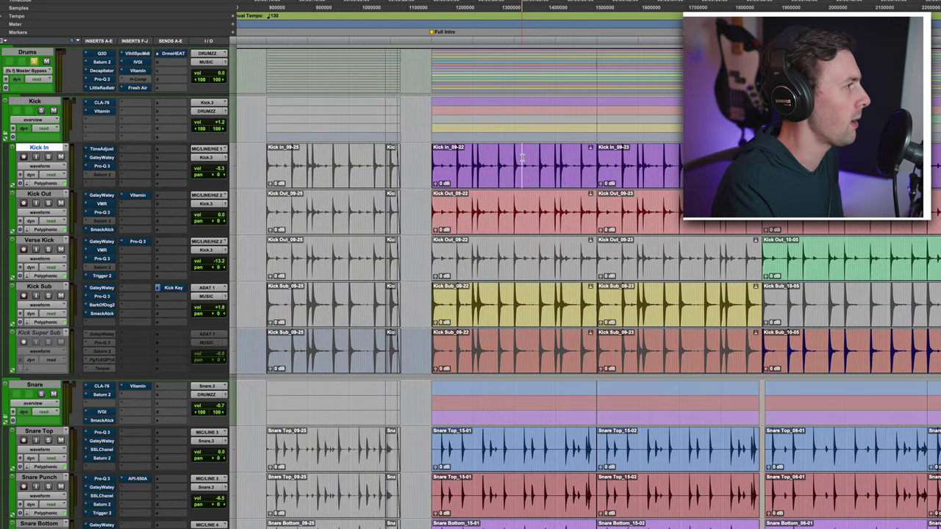
- Solo Kick In, play from just before Full Intro, and raise the volume of Drums to +12.0 dB and Kick In to +5.4 dB
scroll(518, 157, up, 2)
click(298, 156)
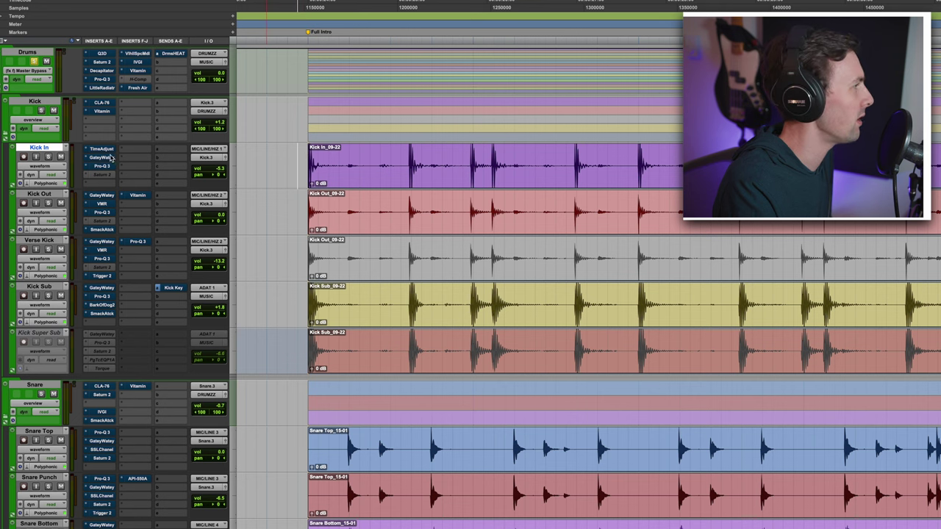
click(48, 158)
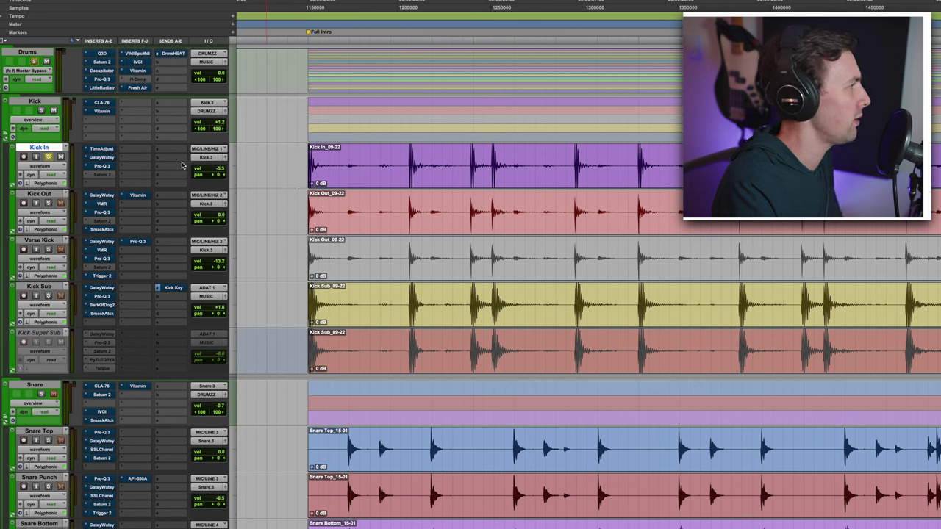
key(space)
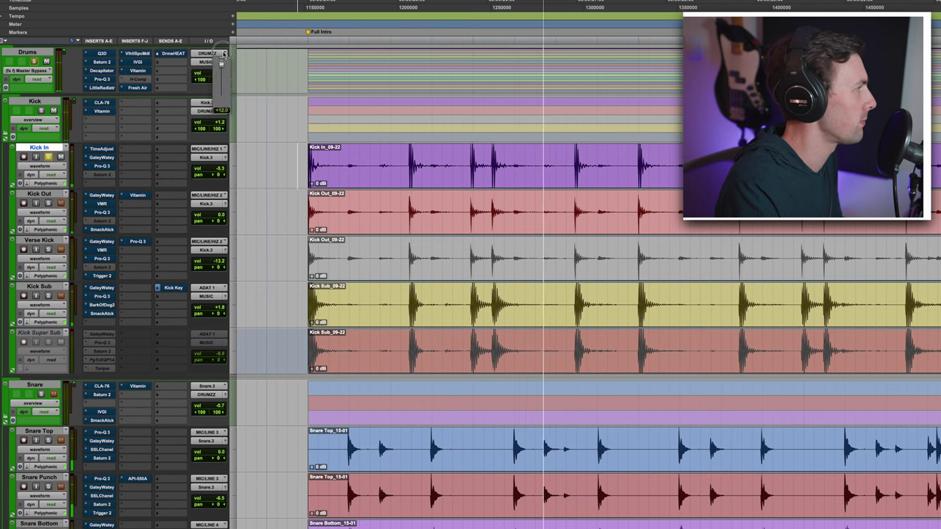
drag(219, 172, 225, 162)
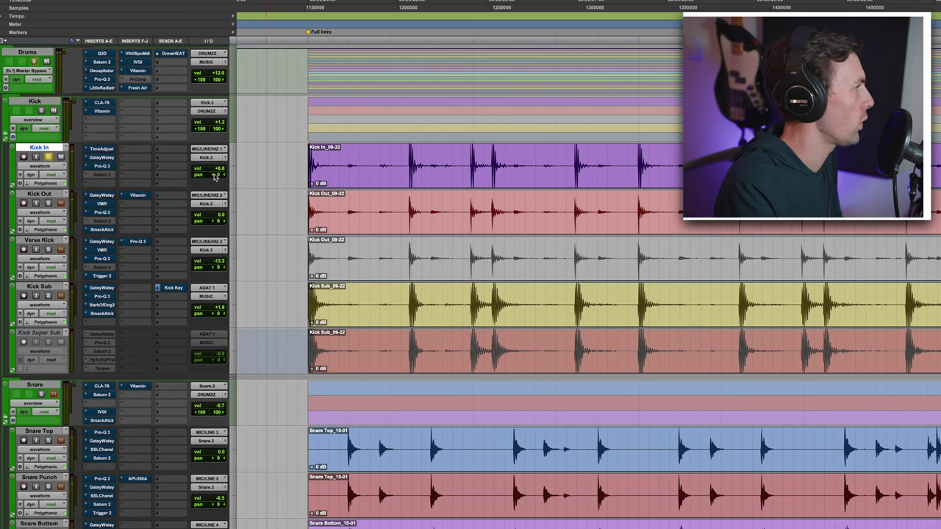
- Open the Time Adjuster insert on the Kick In track and take it out of bypass
click(108, 150)
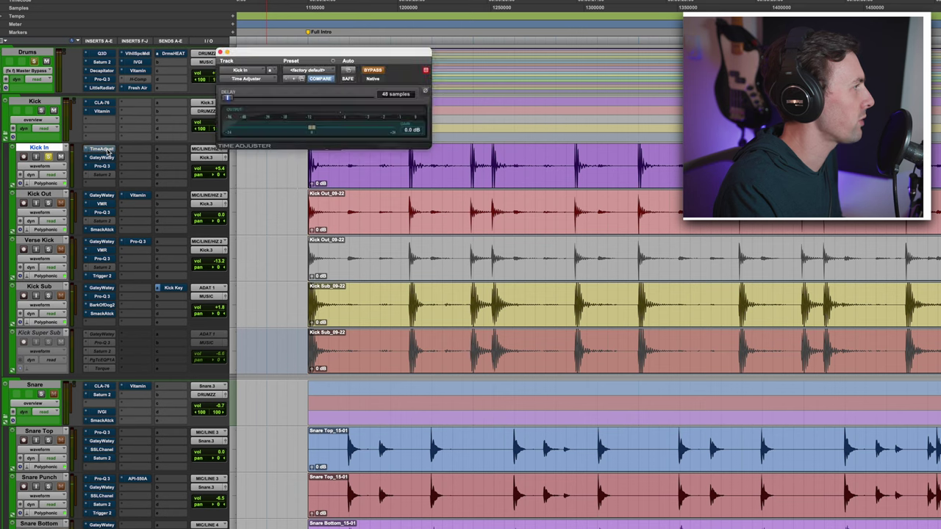
super+click(108, 150)
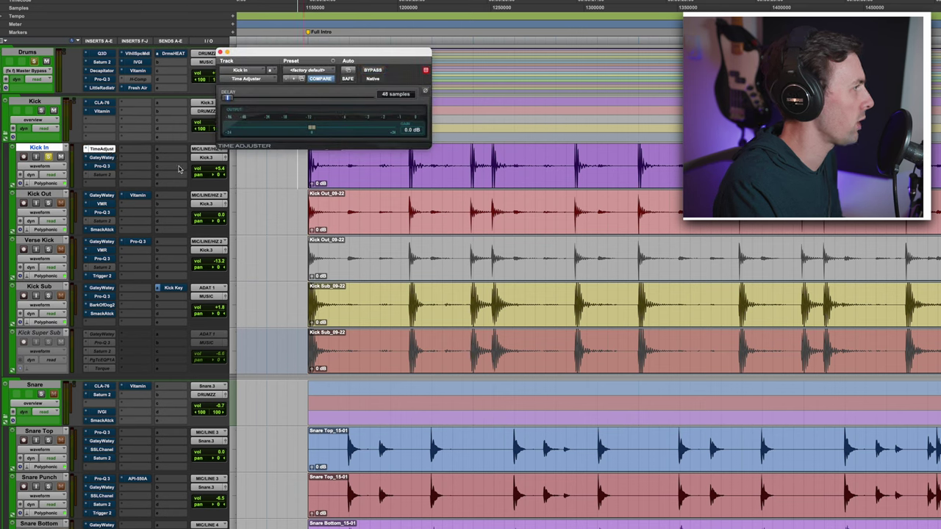
- Compare the start of one kick hit on the Kick In and Kick Out waveforms at close range, and close Time Adjuster
click(411, 207)
key(super+bracketright)
key(super+bracketright)
key(super+bracketright)
key(super+bracketright)
key(super+bracketright)
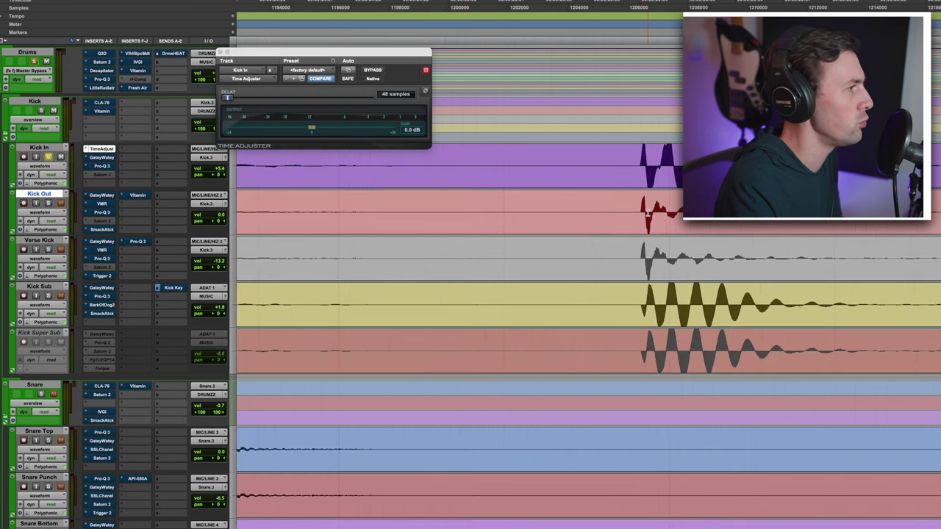
key(super+bracketright)
key(super+bracketright)
key(super+bracketright)
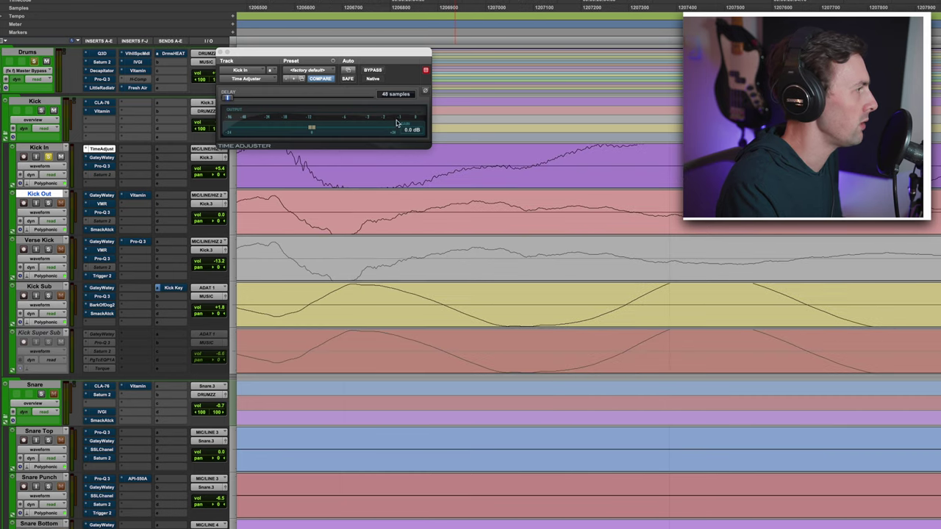
drag(415, 74, 378, 74)
click(439, 166)
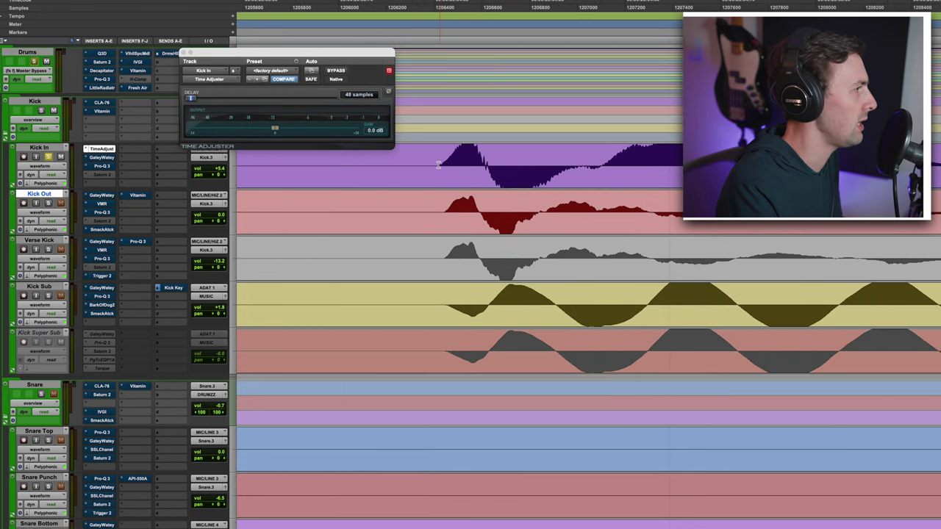
click(444, 210)
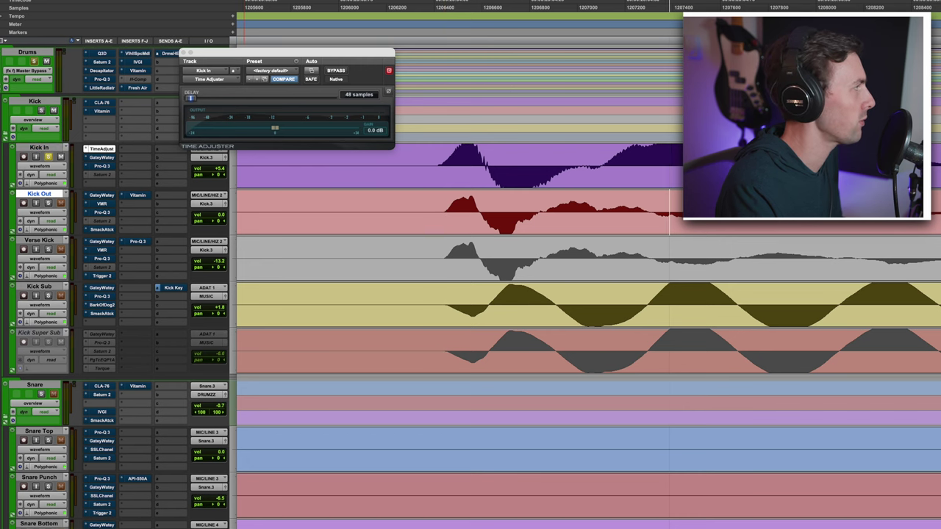
click(186, 54)
- Play the soloed Kick In track, take its Gatey Watey gate out of bypass, and close the plug-in after reviewing it
key(r)
key(r)
key(r)
key(r)
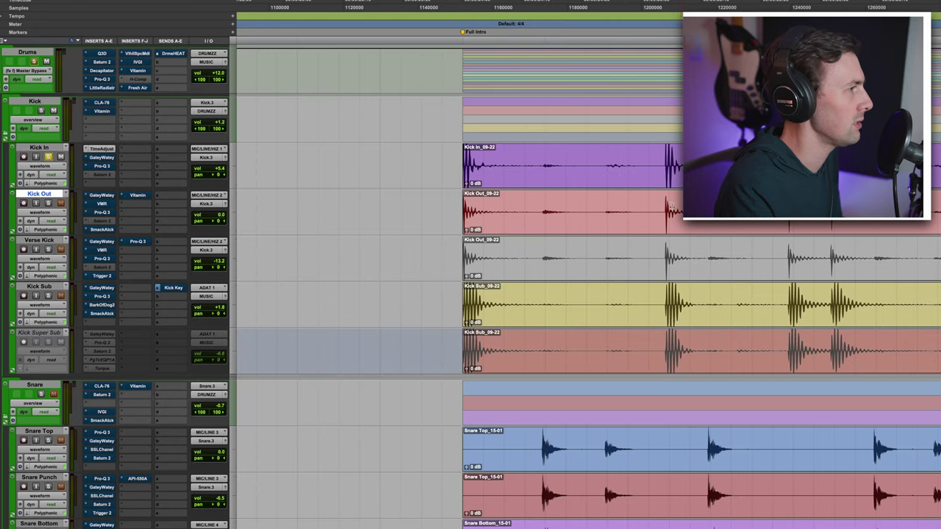
key(space)
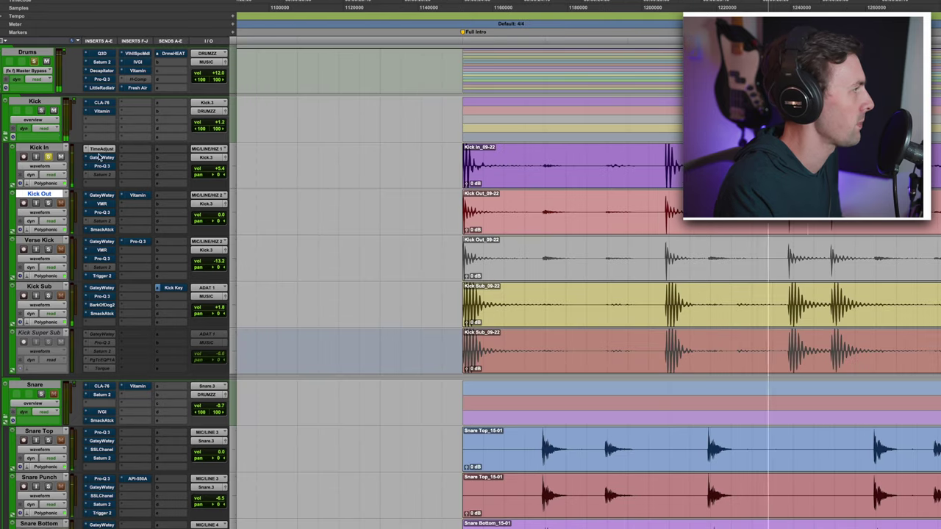
click(103, 159)
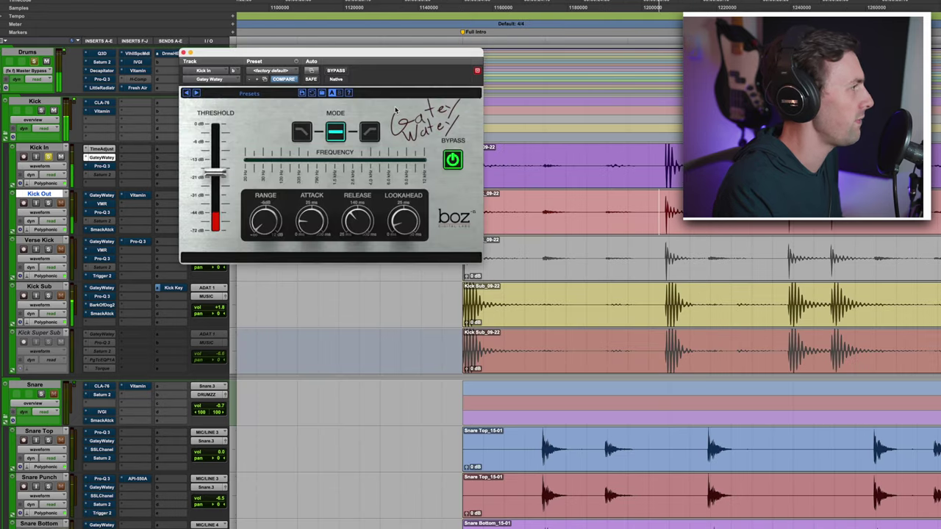
drag(352, 55, 498, 40)
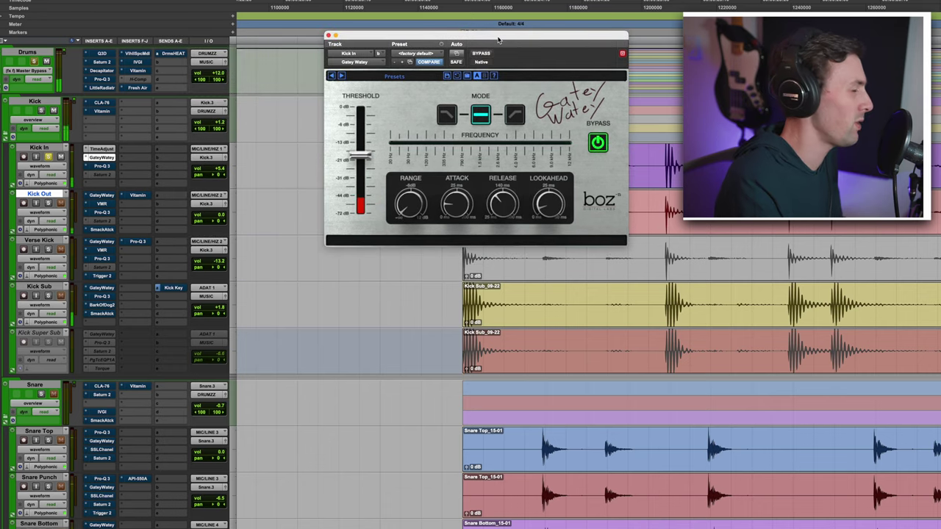
key(super+bracketleft)
key(super+bracketleft)
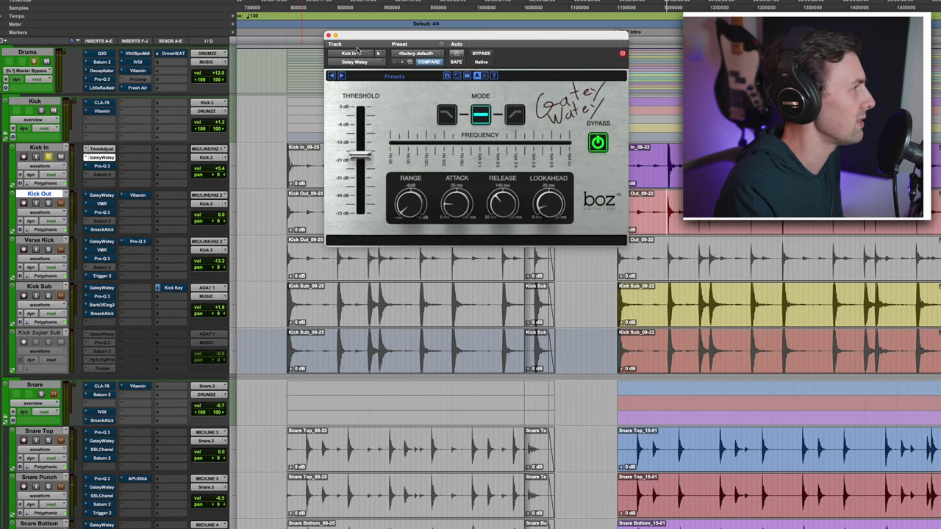
click(328, 35)
- Enable the FabFilter Pro-Q 3 insert on Kick In and inspect its low-cut filter and narrow low-frequency boost
click(101, 167)
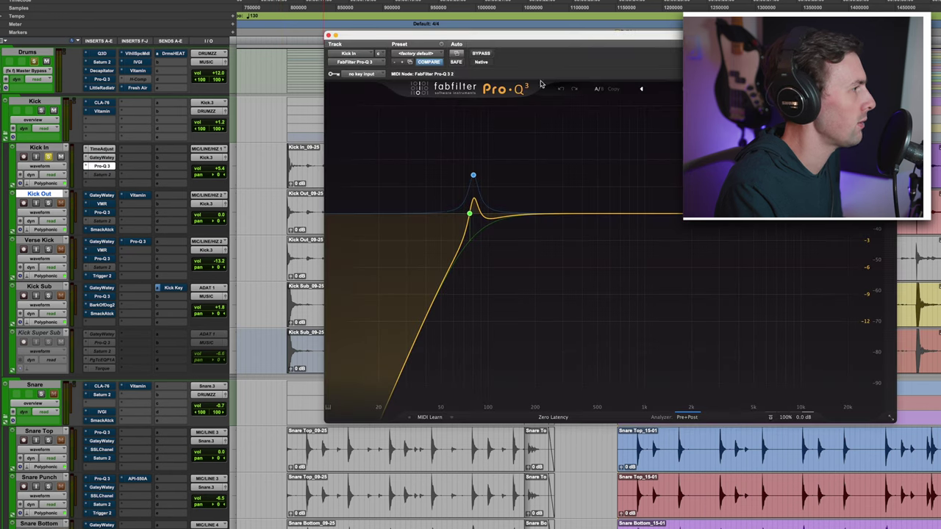
drag(507, 37, 325, 42)
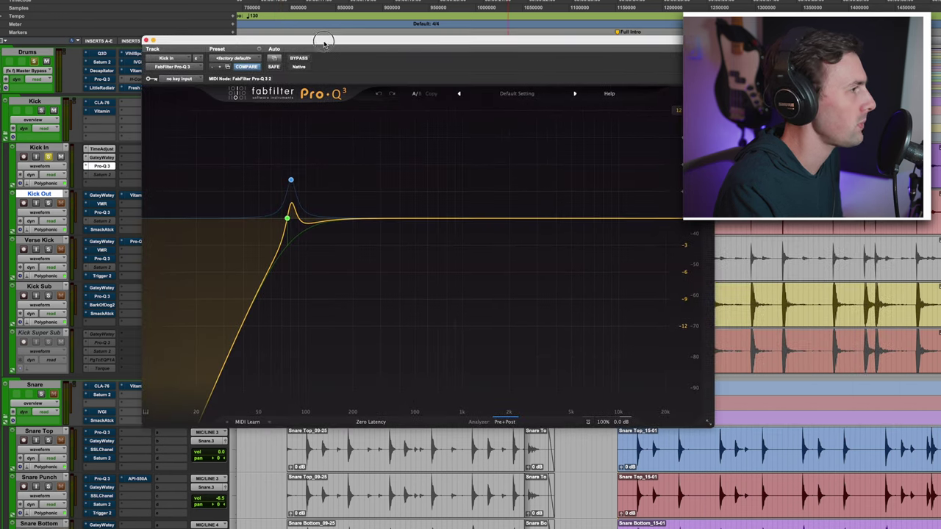
key(super+bracketright)
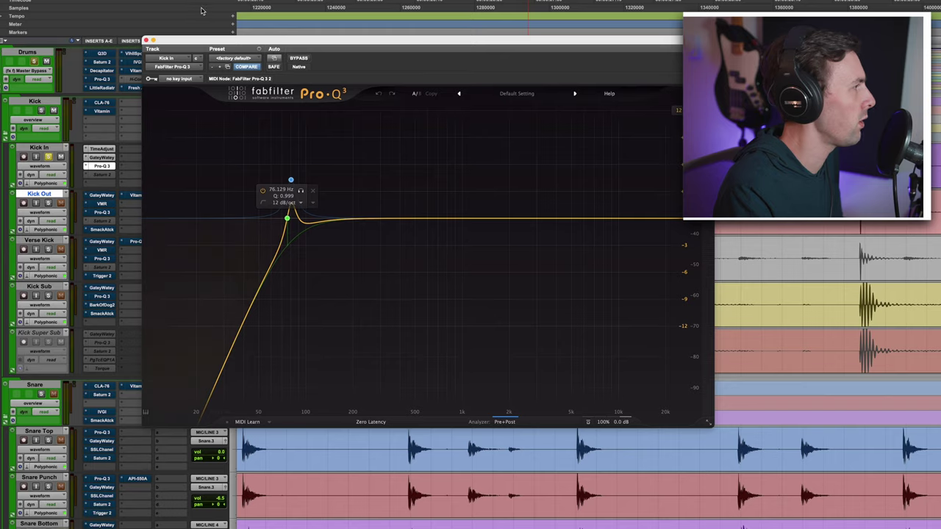
drag(206, 41, 394, 22)
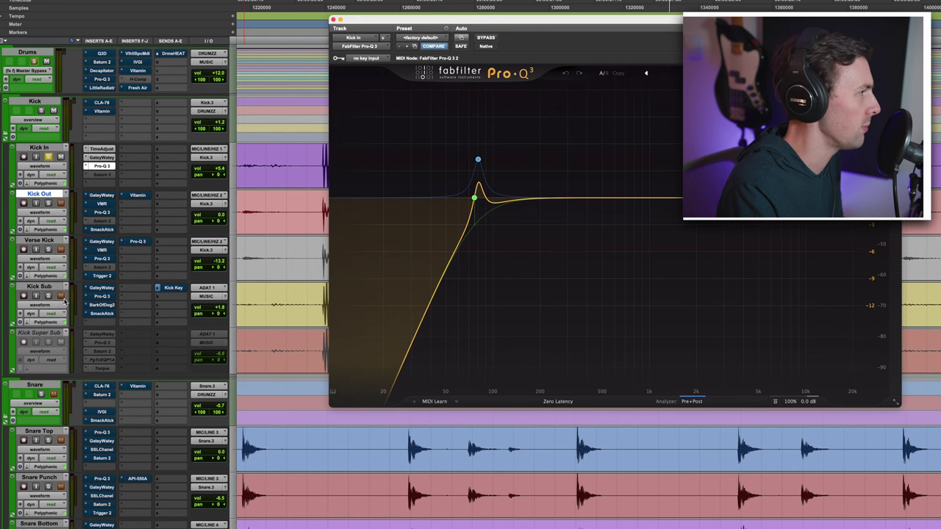
mouse_move(478, 164)
drag(494, 23, 314, 22)
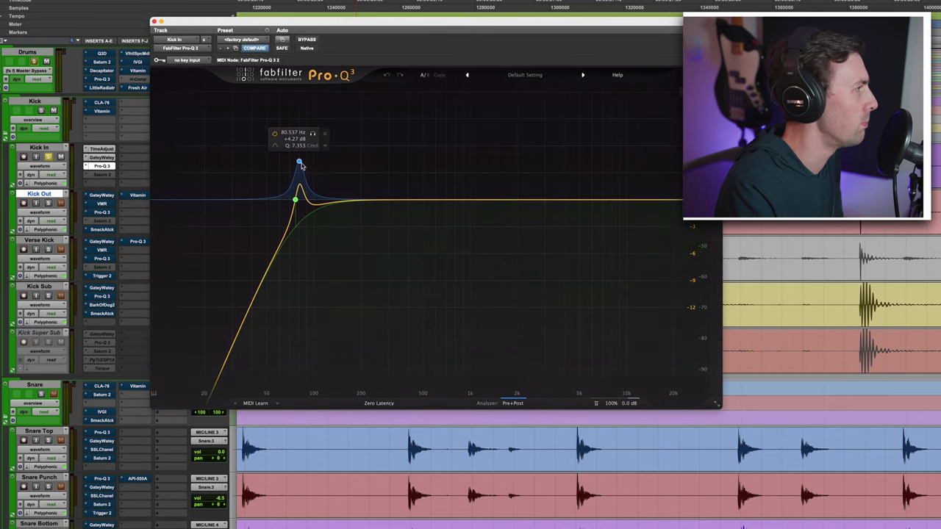
drag(458, 22, 405, 22)
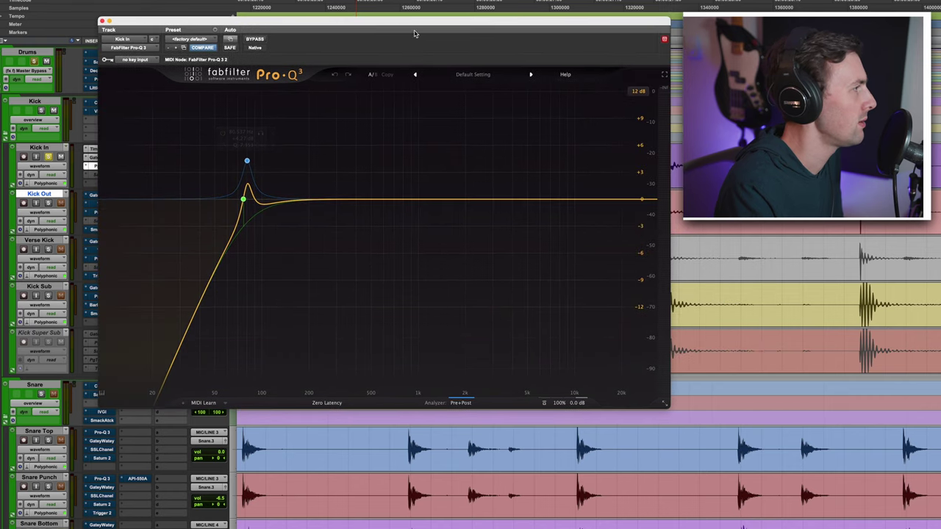
- Play the Kick In track with its Pro-Q 3 bypassed and re-enabled for comparison, and close the equalizer
key(space)
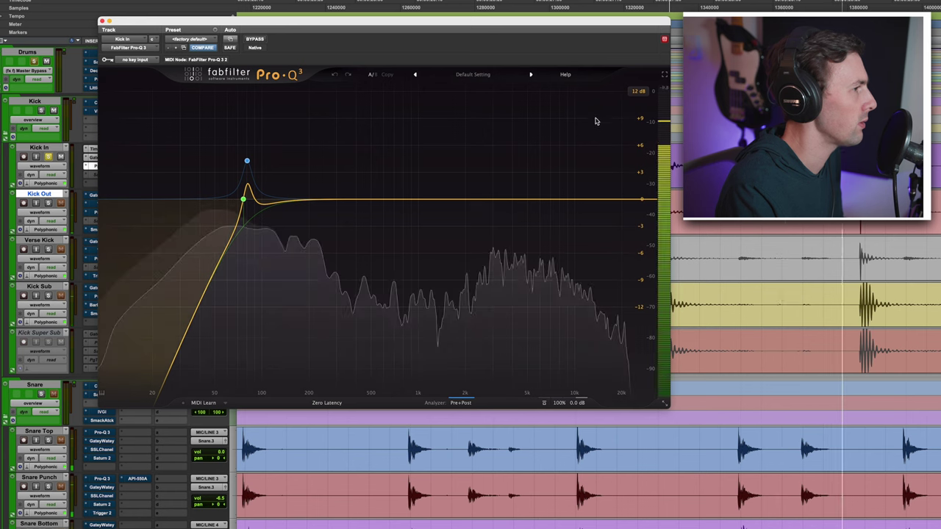
click(260, 42)
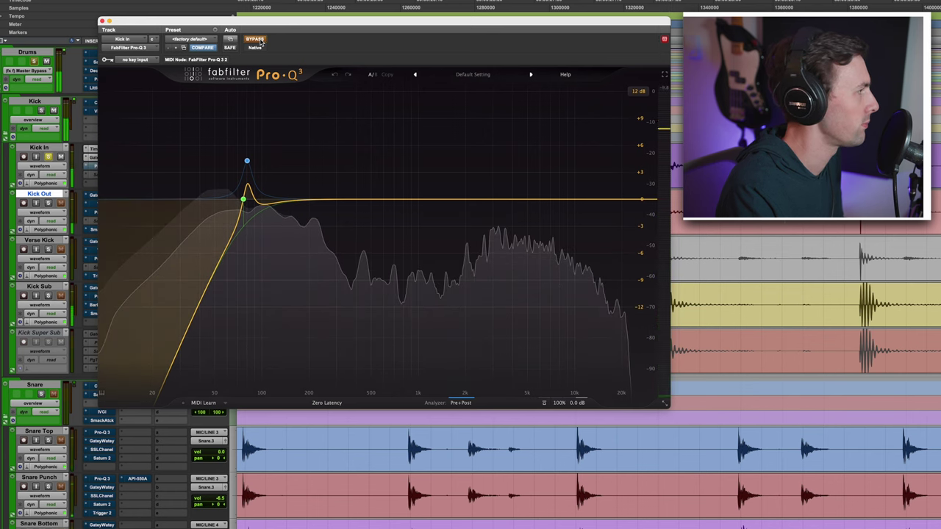
click(261, 42)
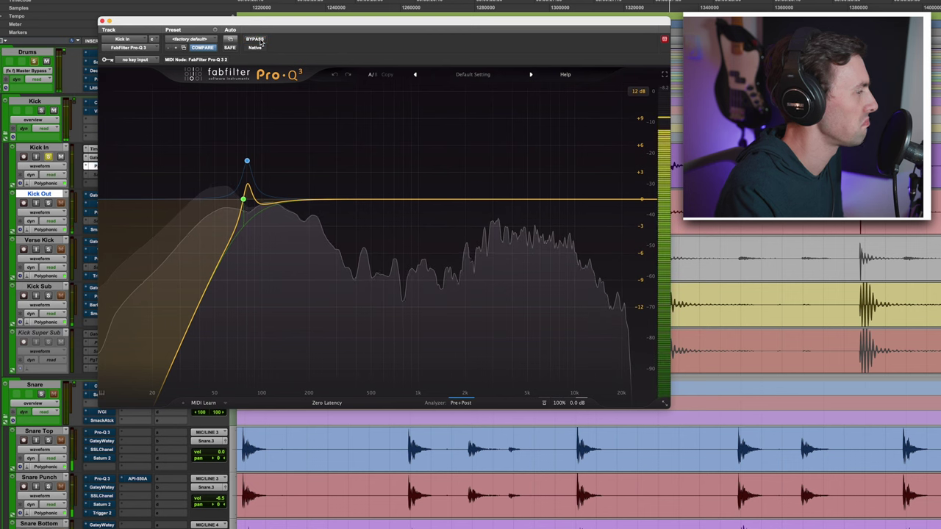
click(102, 22)
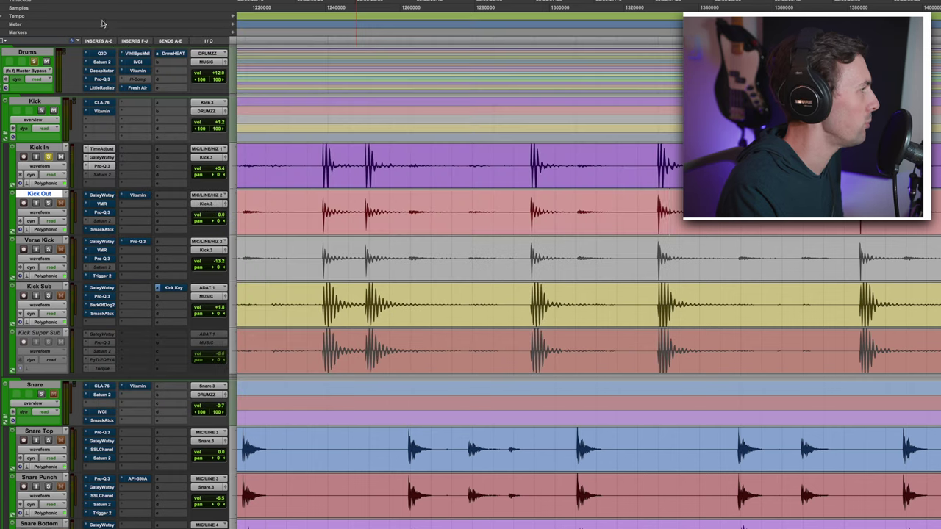
- Solo Kick Out instead of Kick In at the Full Intro, enable its Gatey Watey gate and audition the track
key(super+bracketleft)
key(super+bracketleft)
key(super+bracketleft)
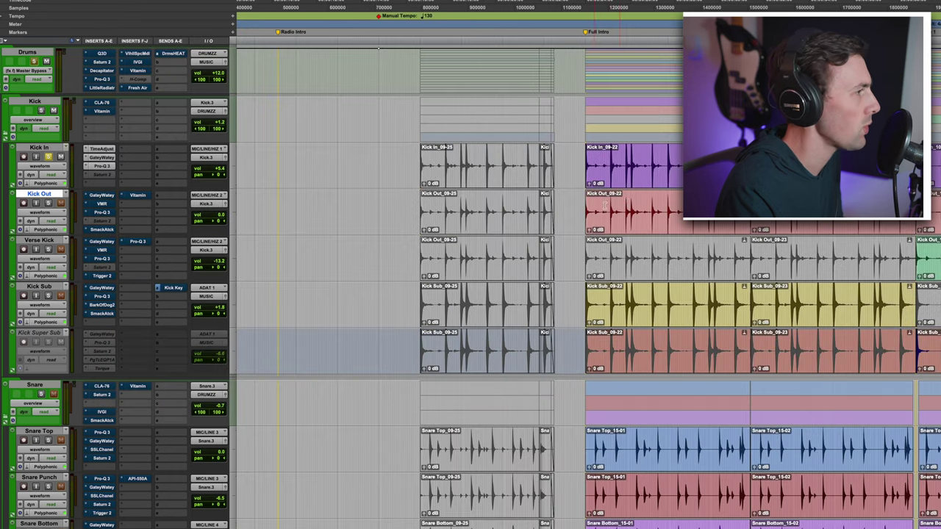
key(super+bracketright)
key(super+bracketright)
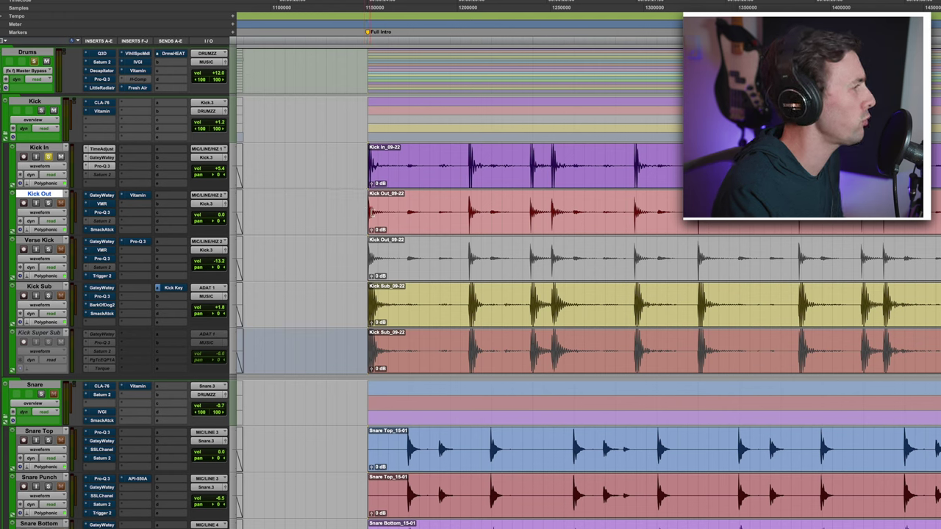
click(47, 157)
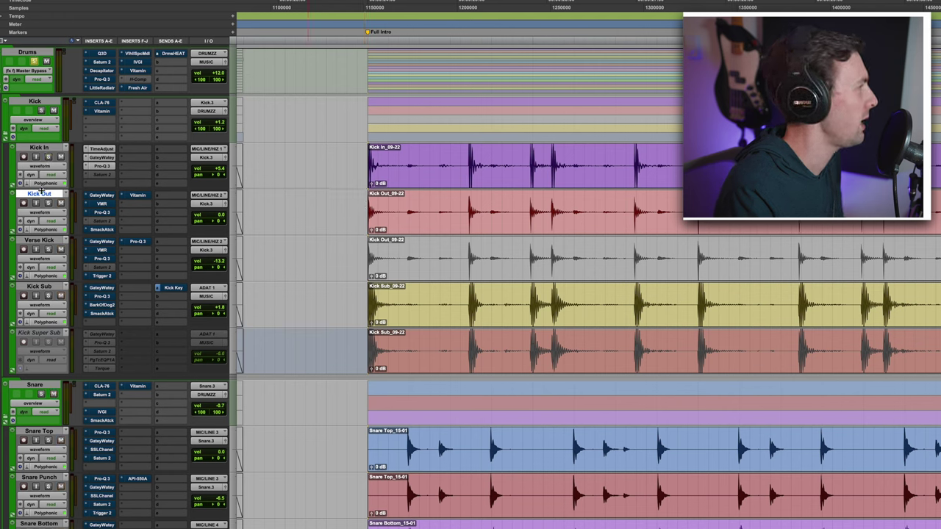
click(48, 204)
click(105, 196)
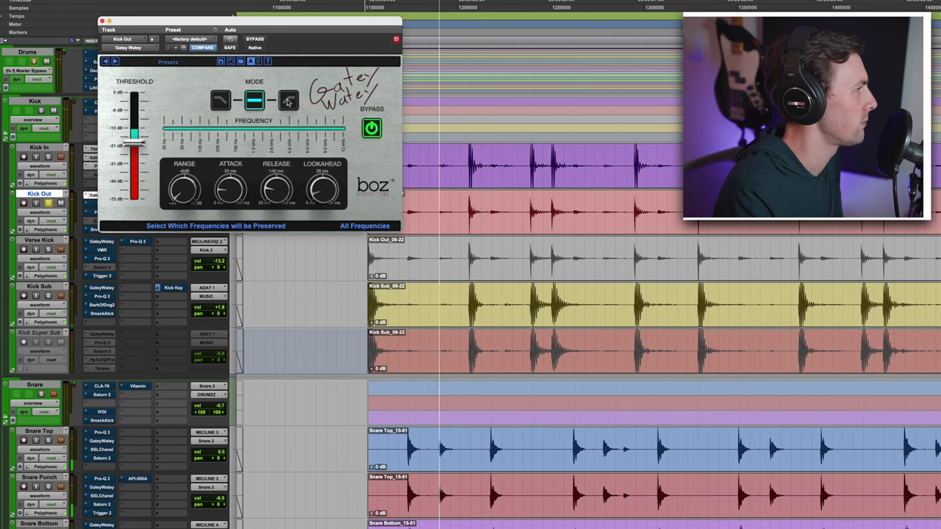
drag(253, 29, 421, 31)
key(space)
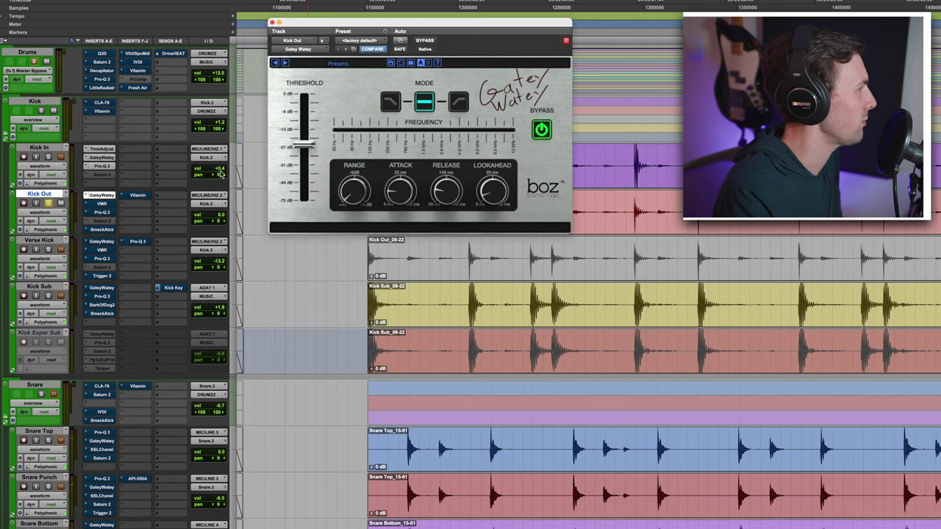
- Reset the Kick In volume to 0.0 and raise the Kick Out volume to +12.0 while auditioning it
click(219, 173)
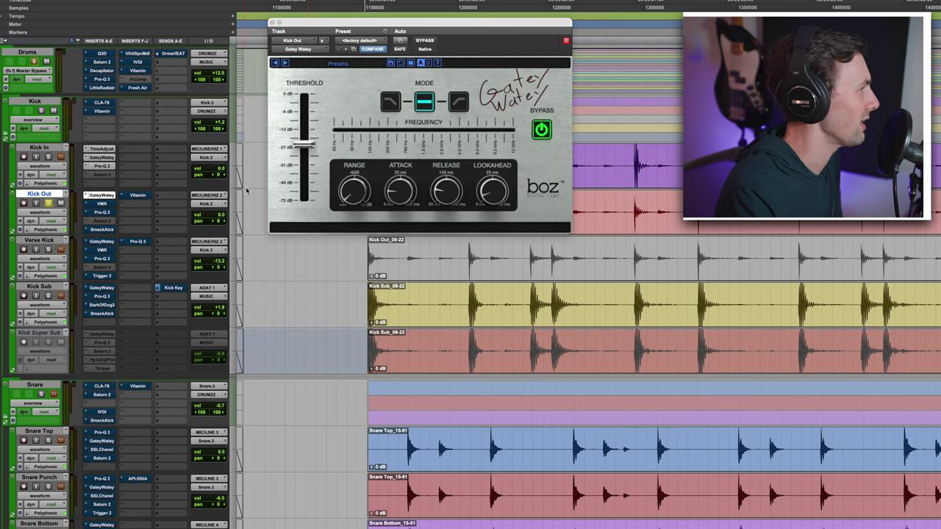
key(space)
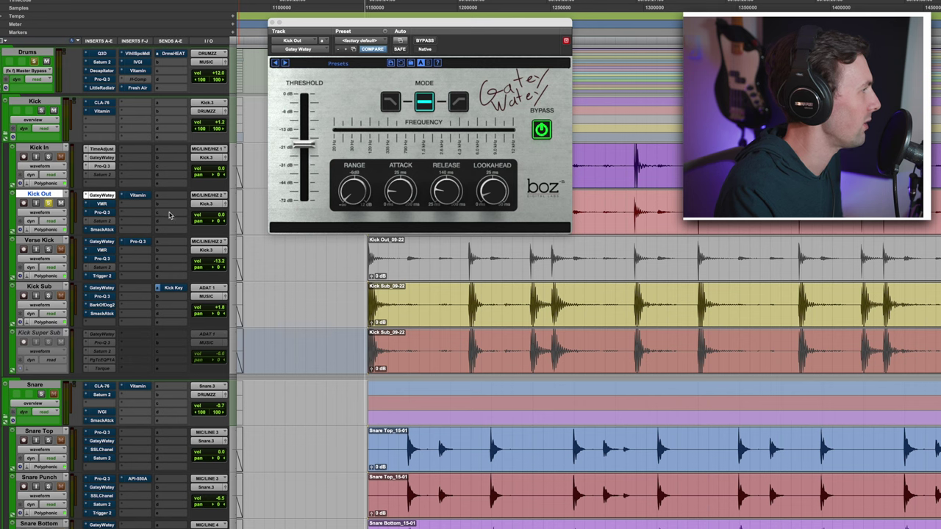
drag(219, 216, 213, 197)
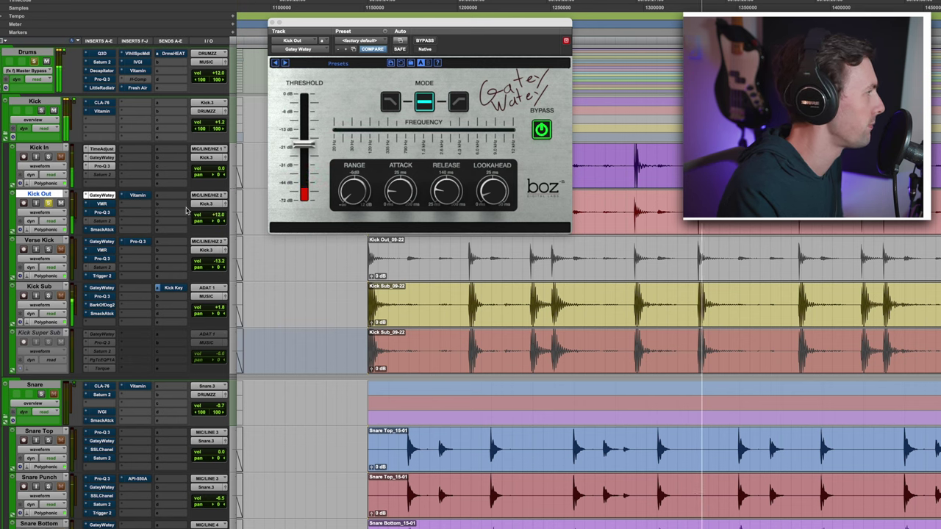
key(space)
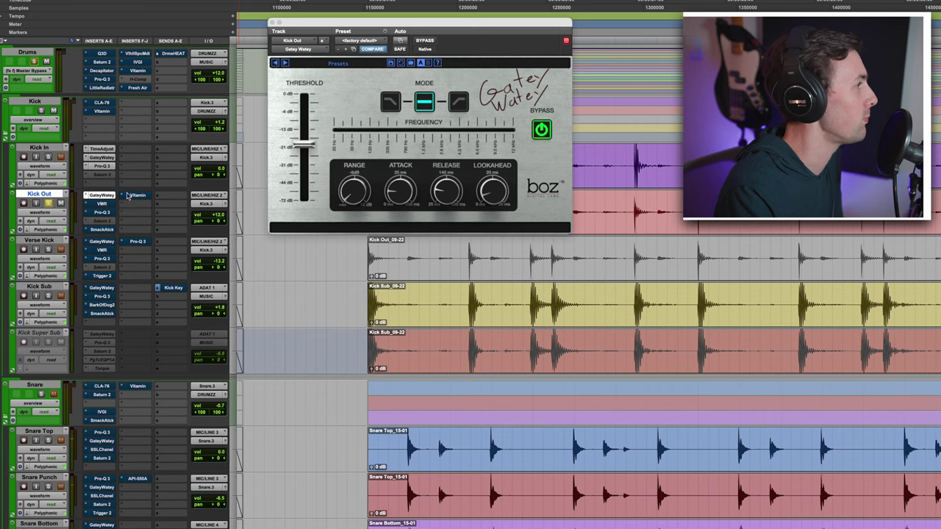
- Take the Virtual Mix Rack insert on Kick Out out of bypass, listen to its microphone emulation and close it
click(101, 203)
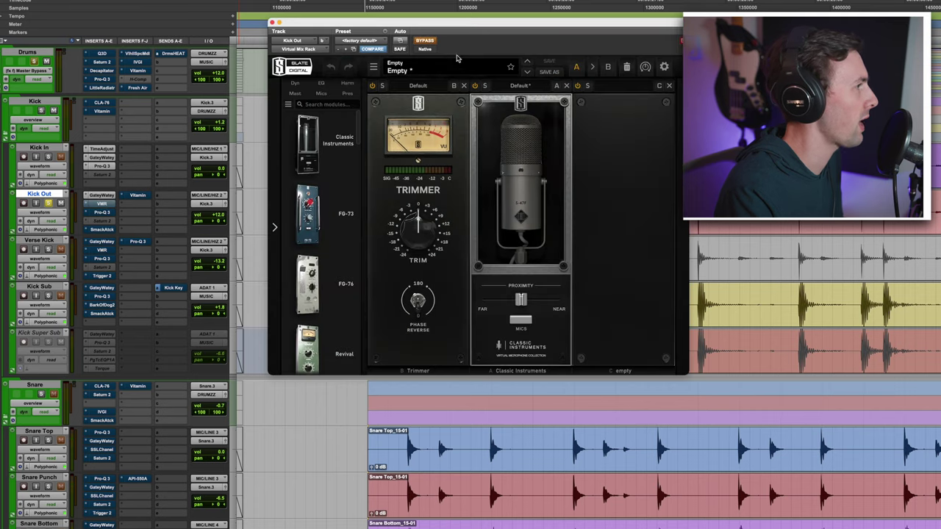
click(431, 44)
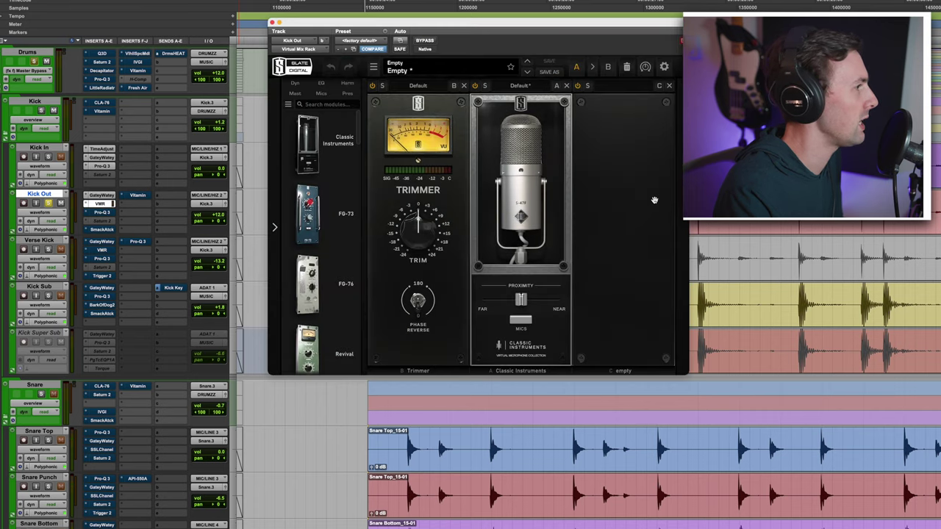
key(space)
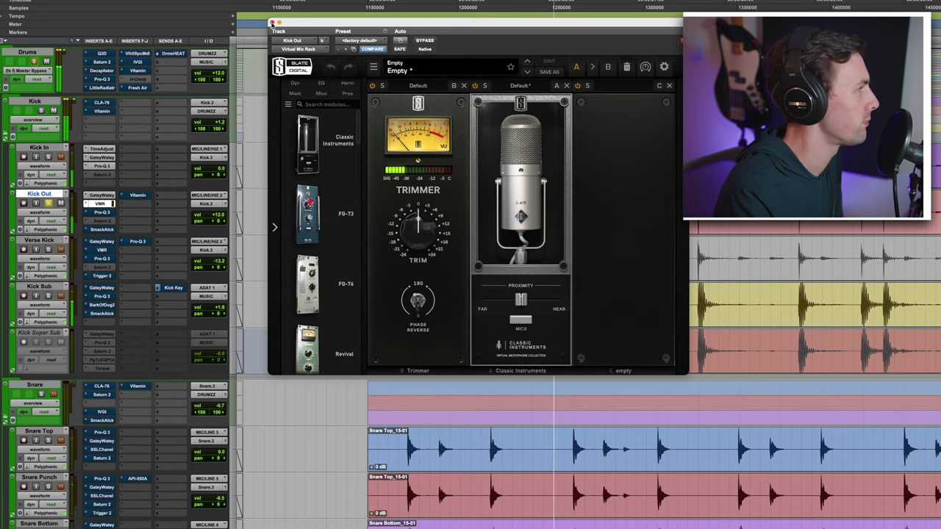
click(271, 23)
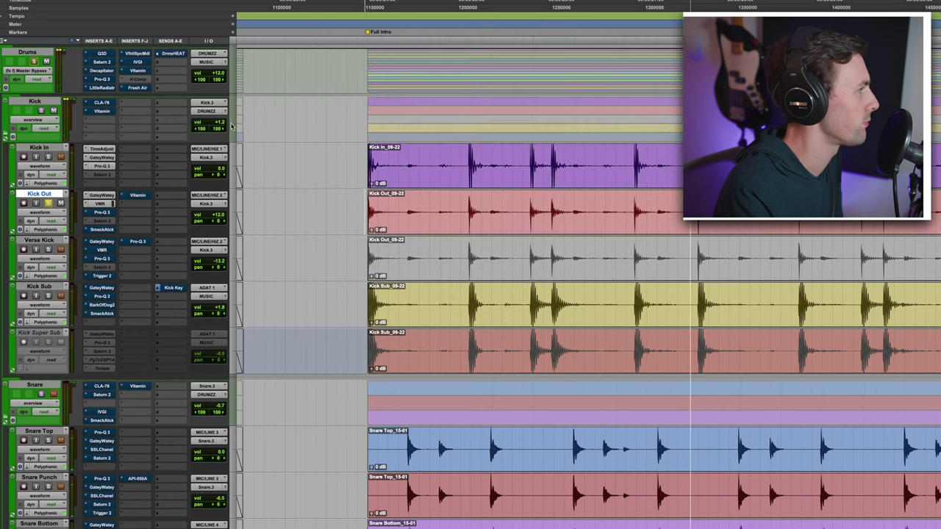
- Enable the Pro-Q 3 insert on Kick Out, review its low-mid cut and low-frequency filter, and close it
click(105, 213)
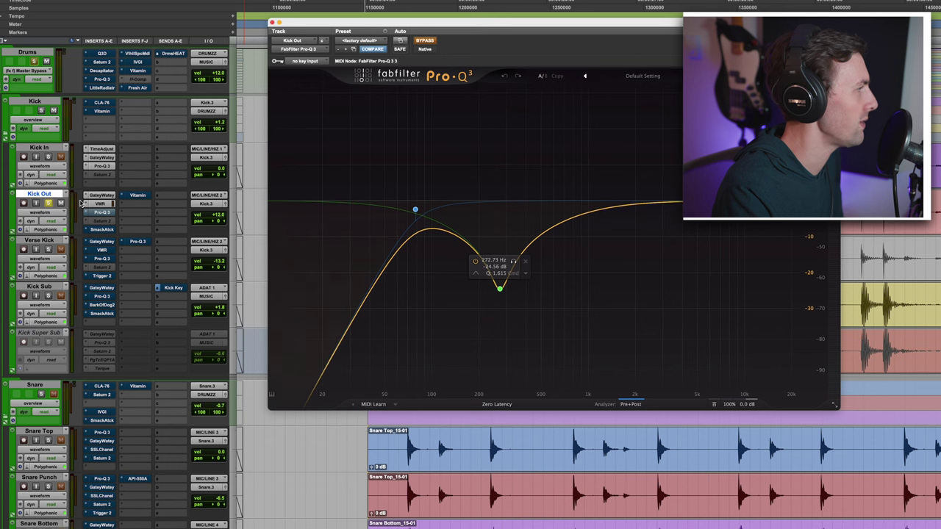
click(425, 41)
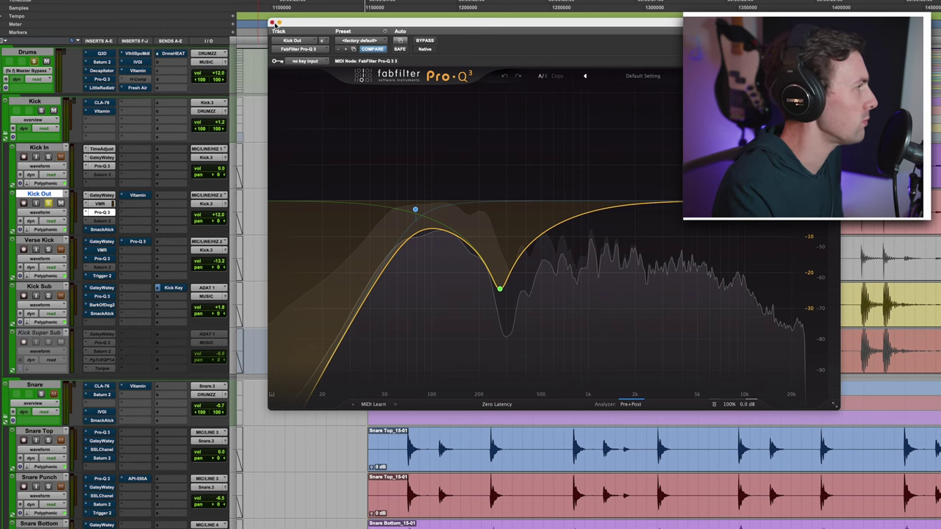
click(272, 23)
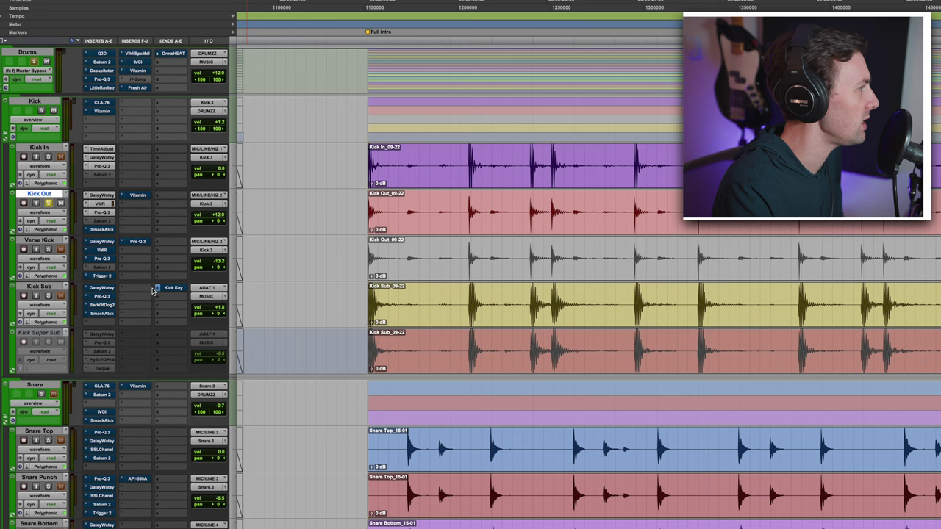
- Take the Smack Attack transient shaper on Kick Out out of bypass during playback and close it
click(102, 230)
drag(400, 40, 457, 20)
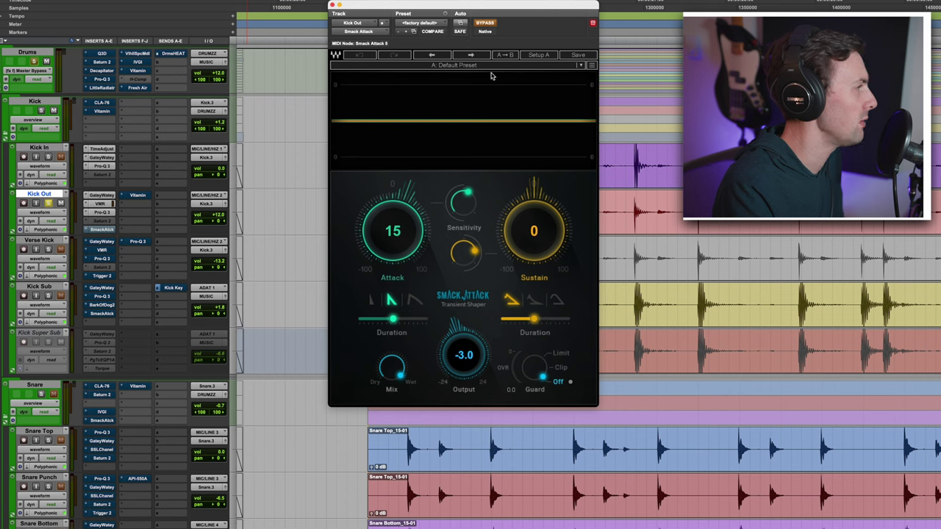
key(space)
click(485, 24)
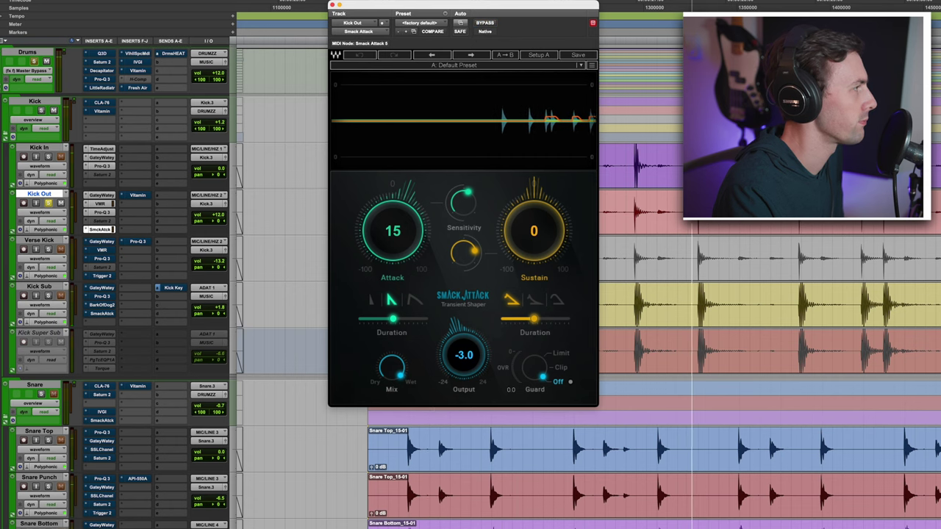
key(super+w)
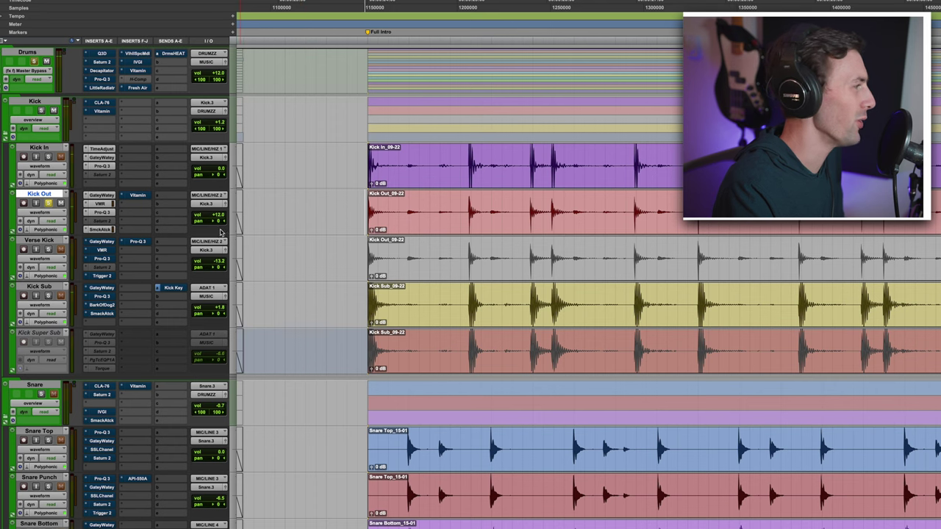
- Enable the Vitamin insert on Kick Out, audition its low-mid band enhancement and close the plug-in
click(138, 196)
drag(510, 9, 530, 28)
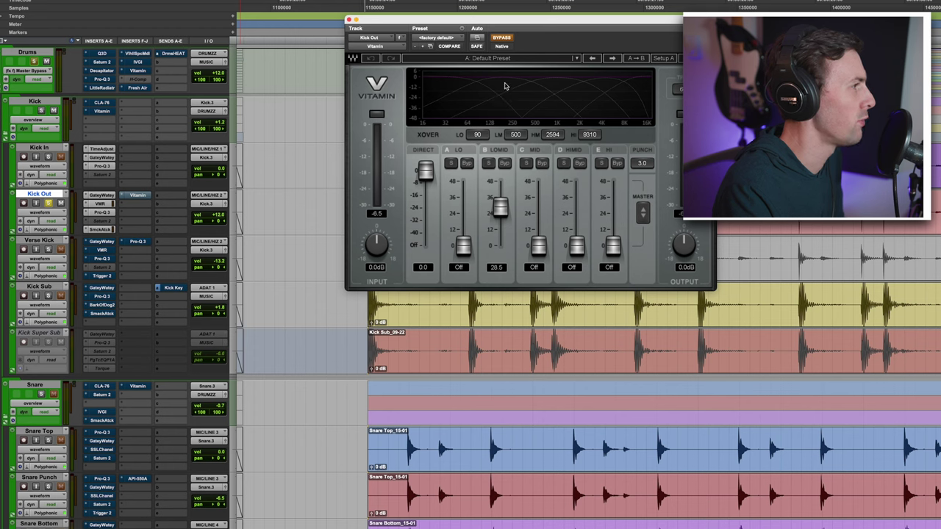
click(502, 38)
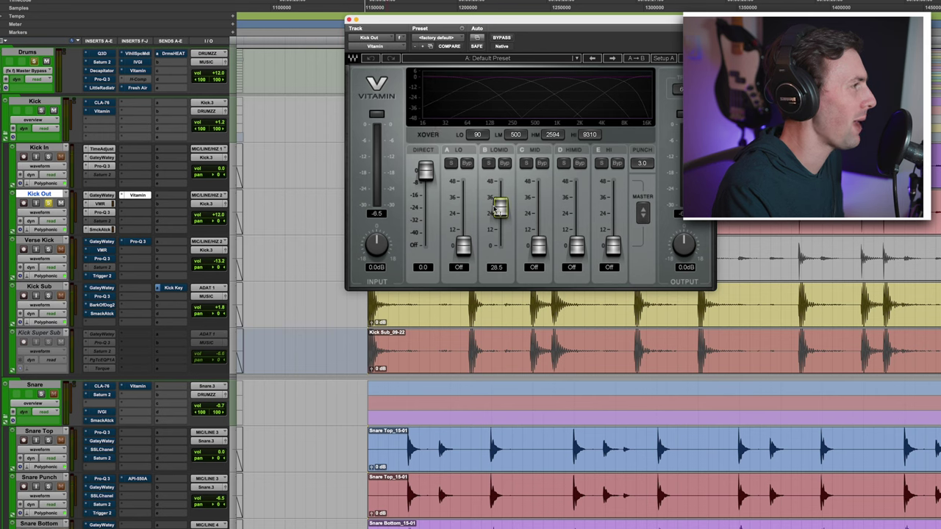
key(space)
click(350, 19)
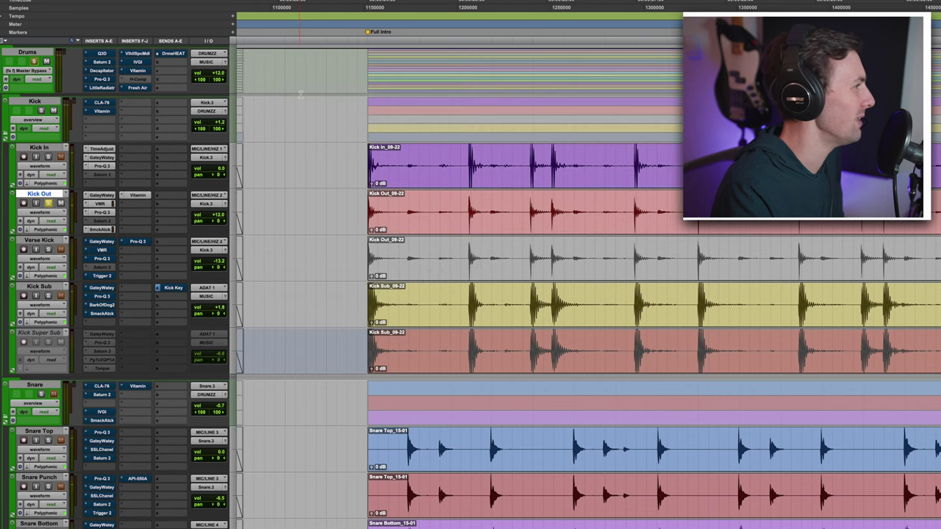
- Return the Kick Out volume to 0.0 and play it soloed together with Kick In
drag(218, 214, 219, 225)
click(48, 157)
key(space)
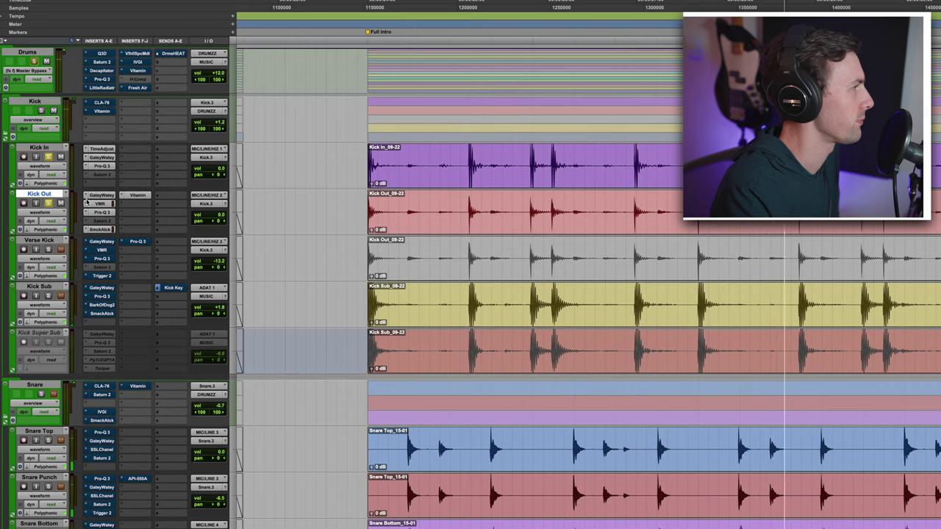
- Go to the start of Verse 1 and solo the Verse Kick track instead of Kick In and Kick Out
key(r)
key(r)
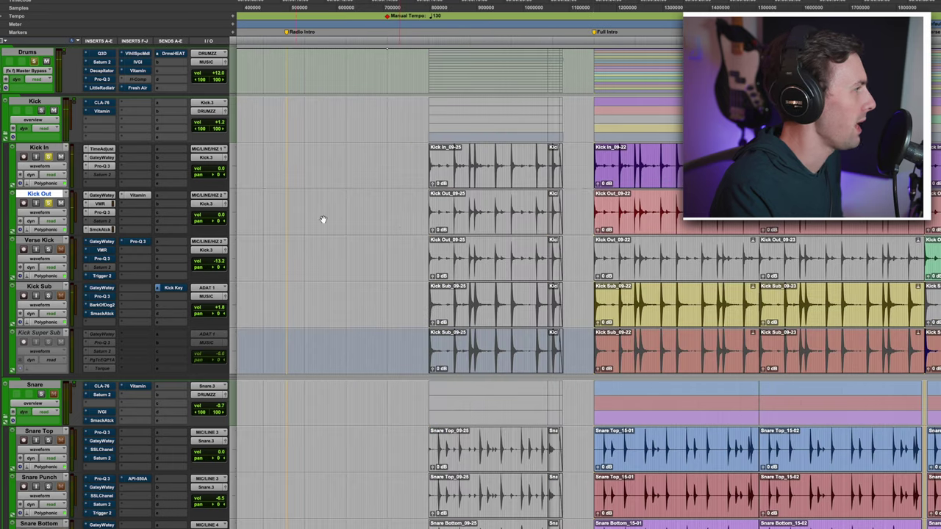
key(r)
click(566, 246)
key(t)
key(t)
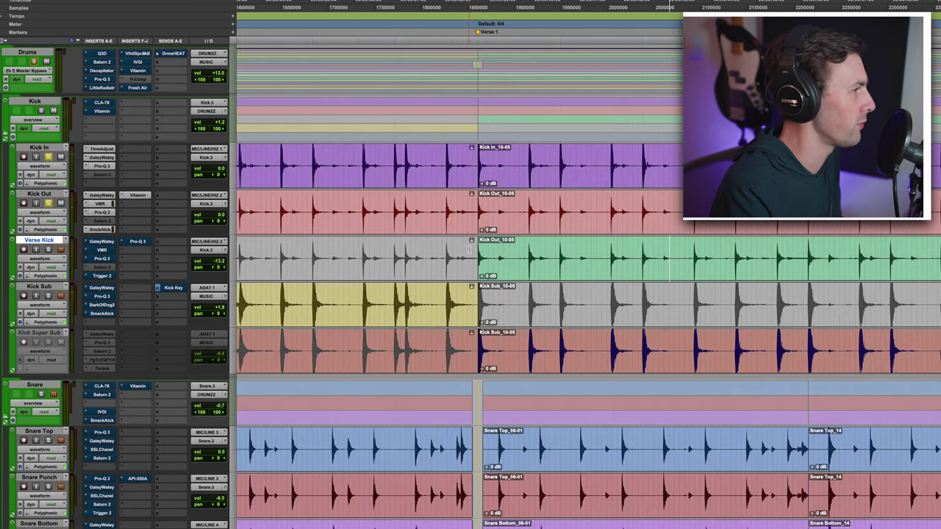
click(48, 203)
click(47, 156)
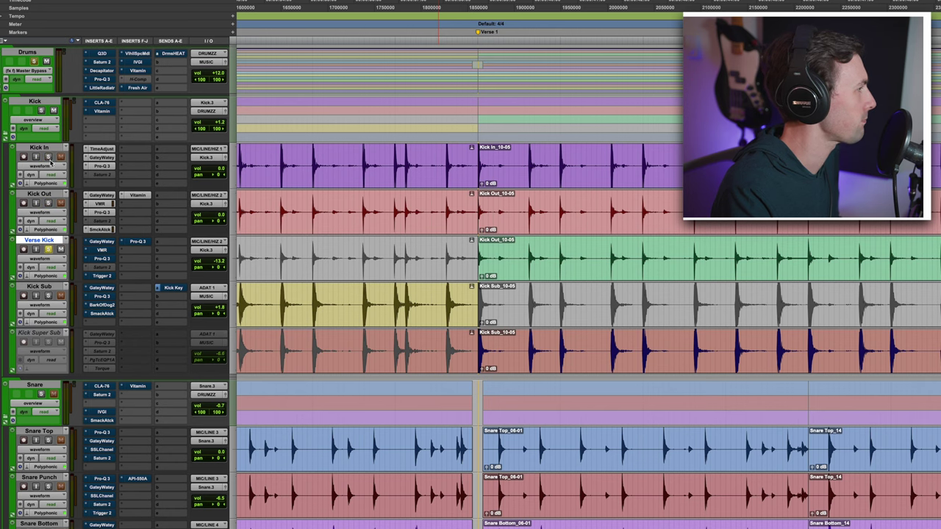
- Check the bypassed Trigger 2 insert on Verse Kick, and enable the track's Gatey Watey, VMR and first Pro-Q 3 inserts
click(103, 276)
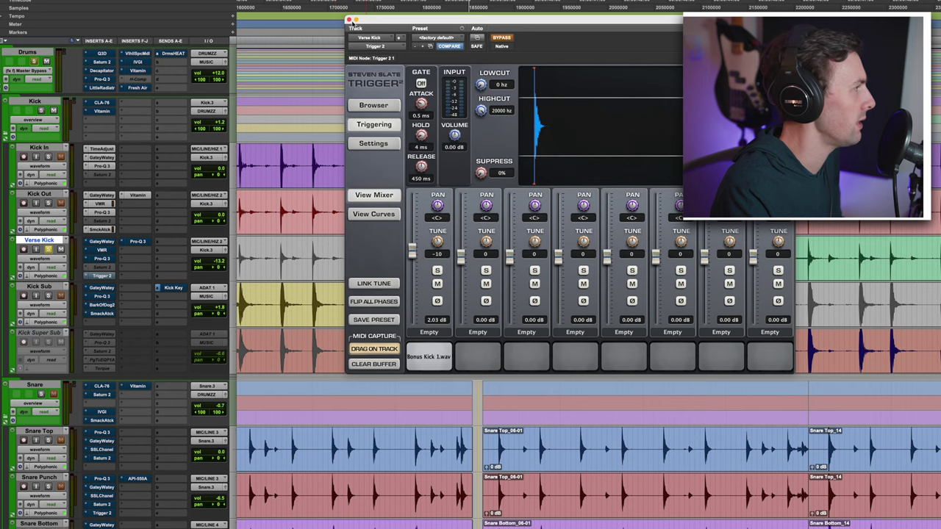
click(352, 21)
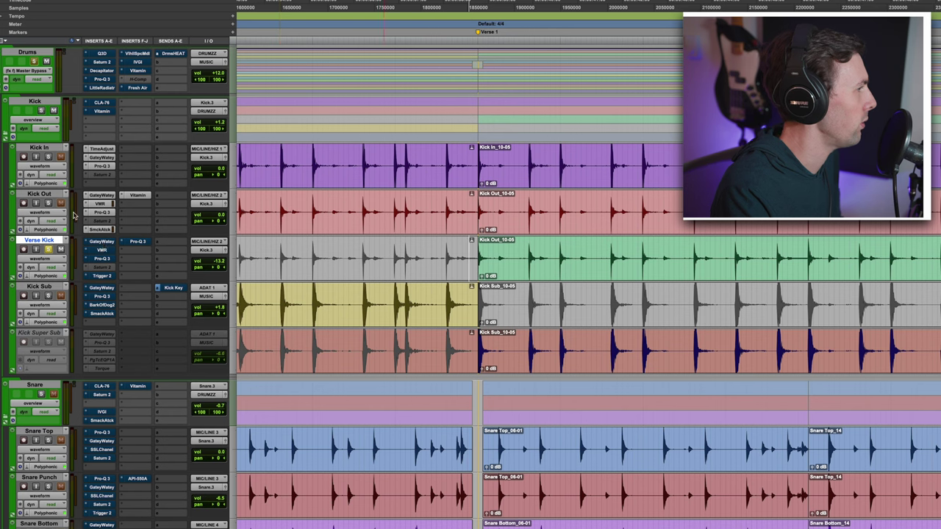
drag(107, 242, 103, 250)
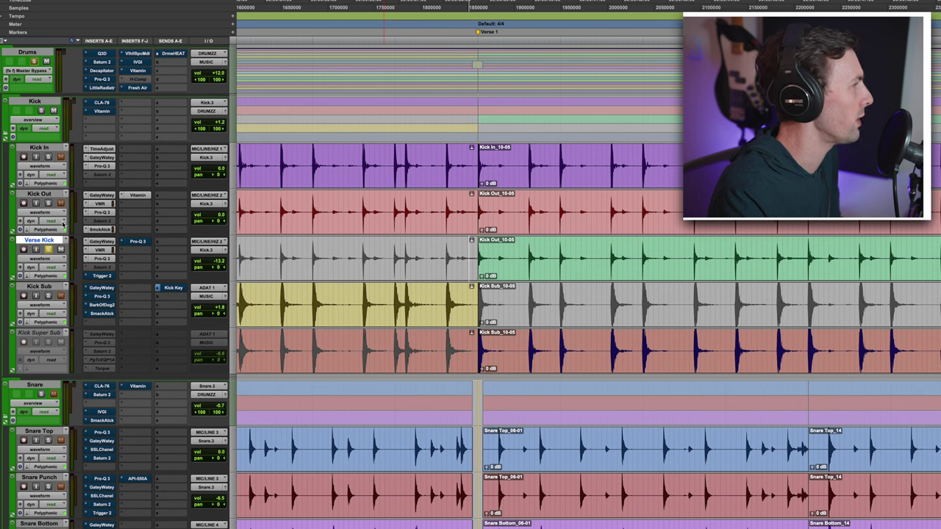
- Take Trigger 2 on Verse Kick out of bypass and play the verse with the Bonus Kick 1.wav sample
click(102, 276)
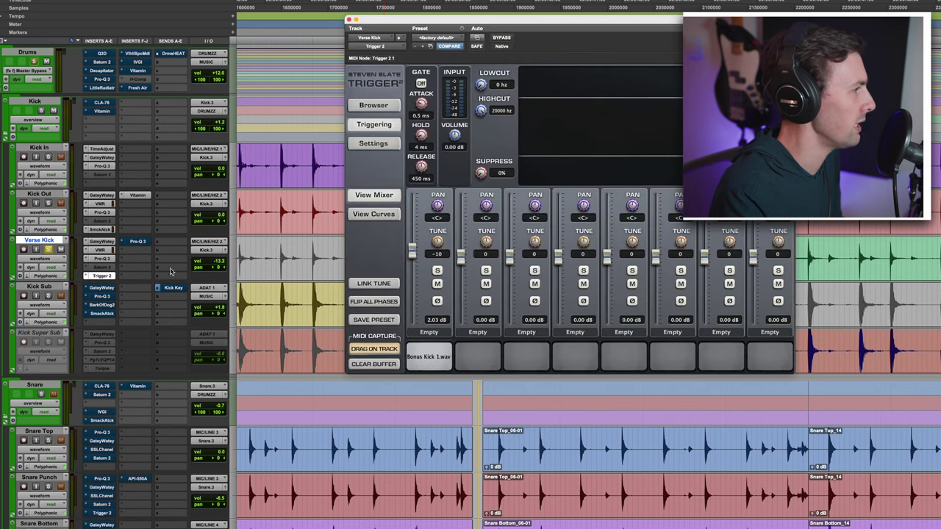
drag(555, 24, 414, 14)
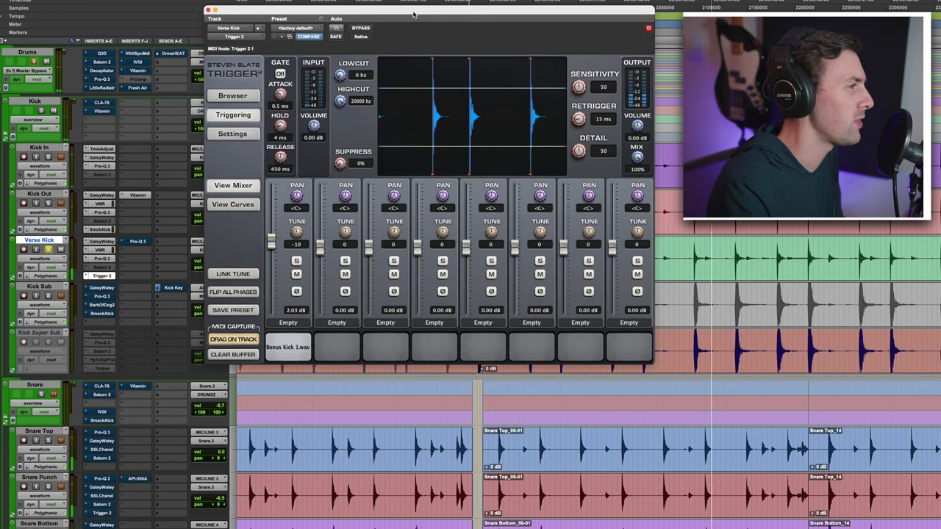
- Take the second Pro-Q 3 on Verse Kick out of bypass, play the verse and check its two EQ bands
drag(414, 14, 488, 23)
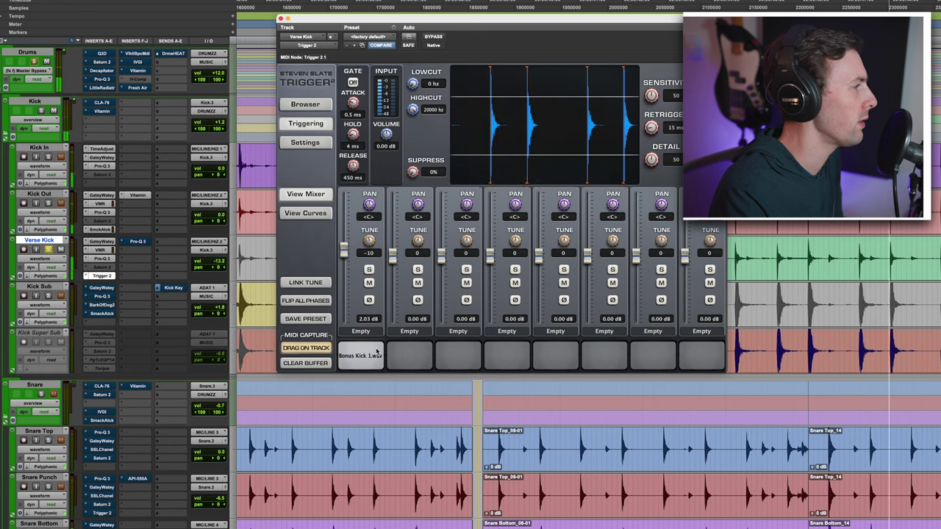
click(138, 243)
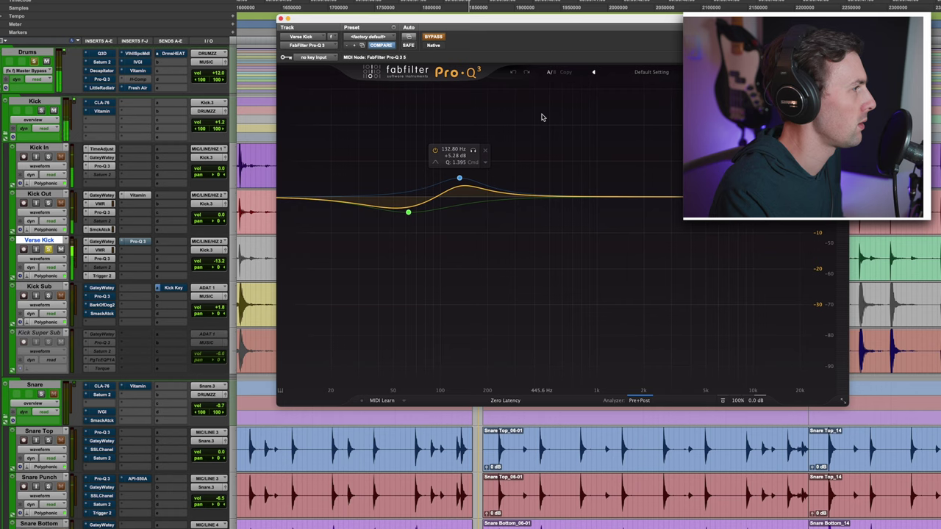
drag(699, 22, 562, 48)
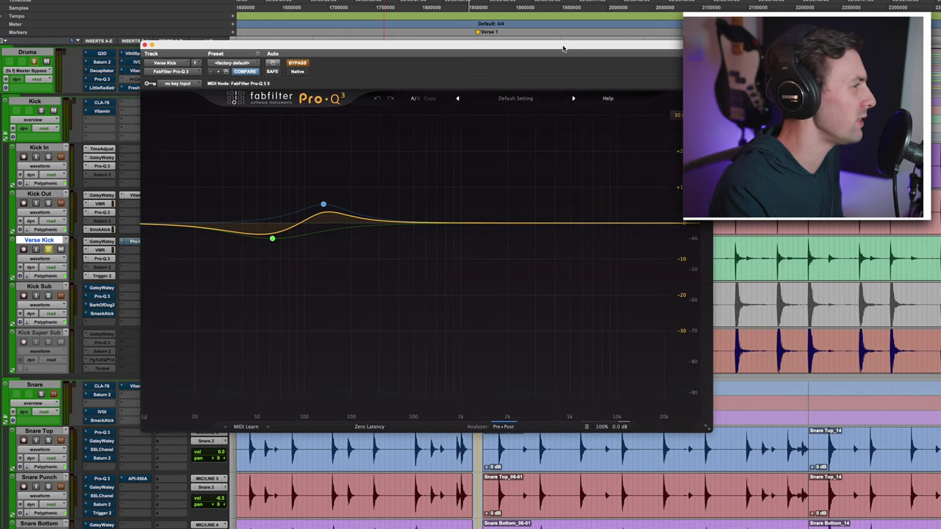
click(39, 193)
key(space)
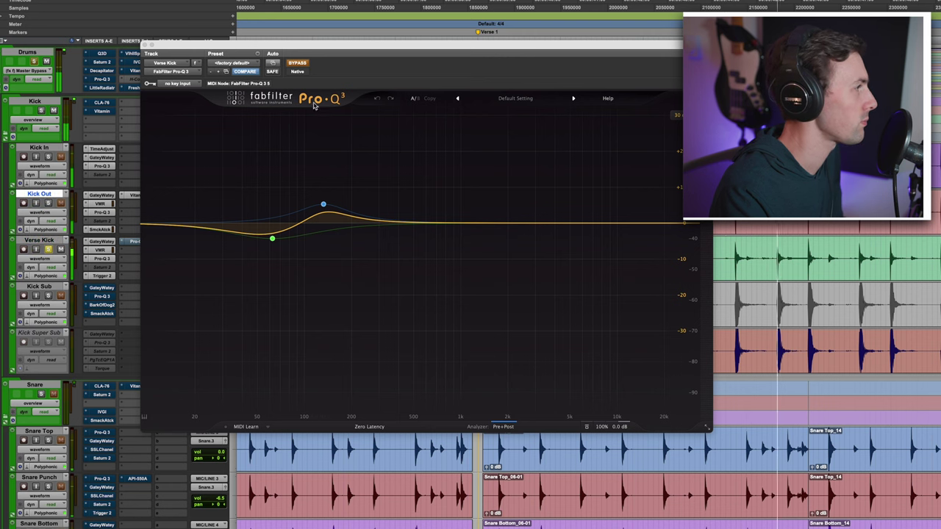
mouse_move(262, 243)
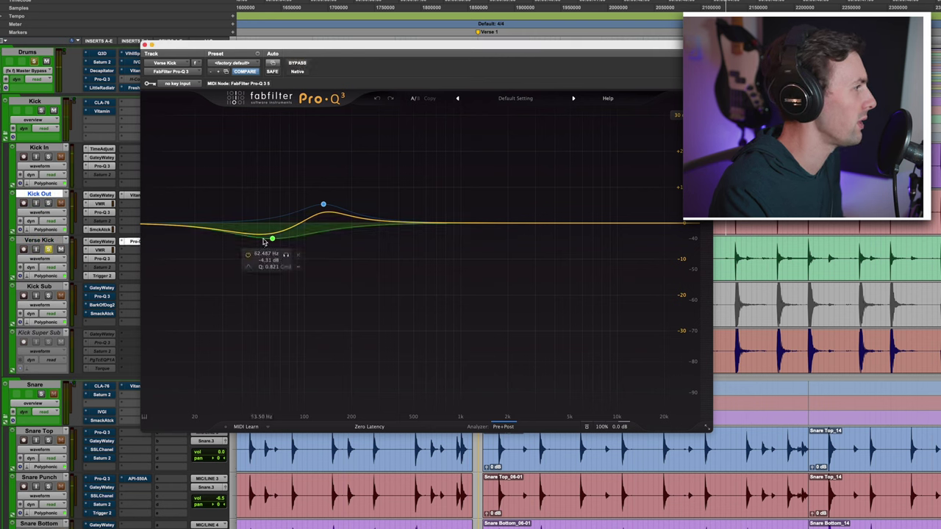
mouse_move(321, 214)
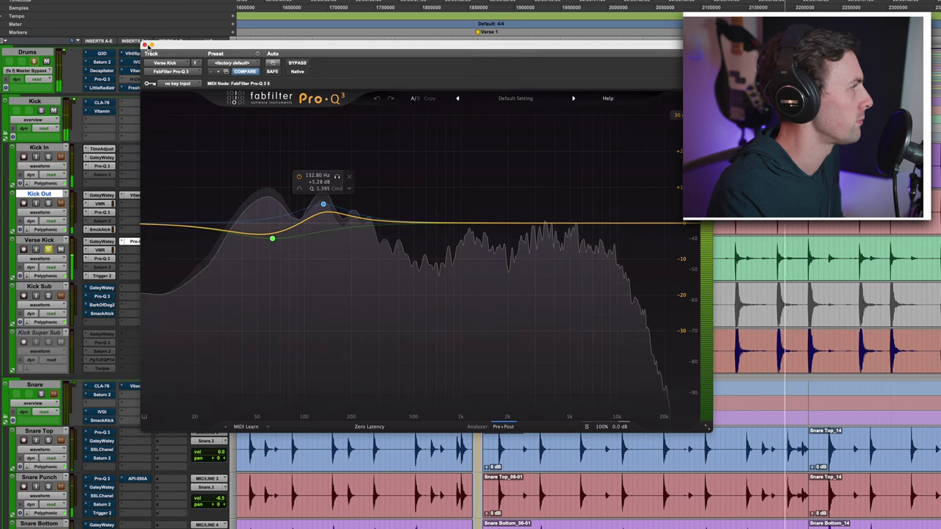
click(145, 46)
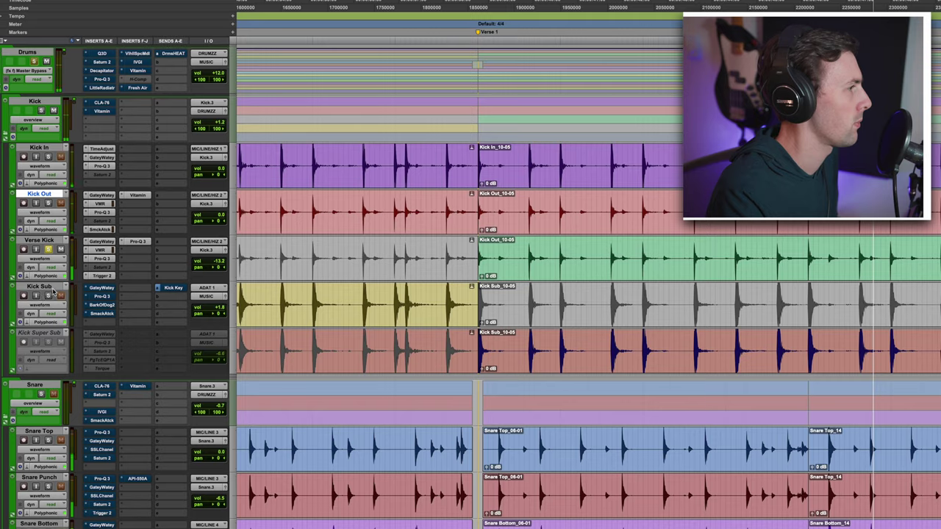
- Solo the Kick Sub track instead of Verse Kick and go to its clips in the Full Intro
key(r)
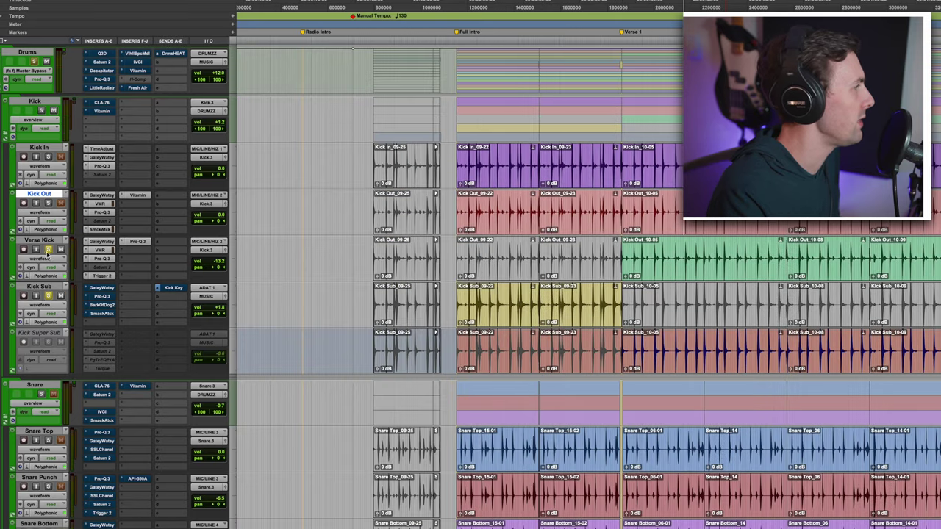
click(518, 299)
key(t)
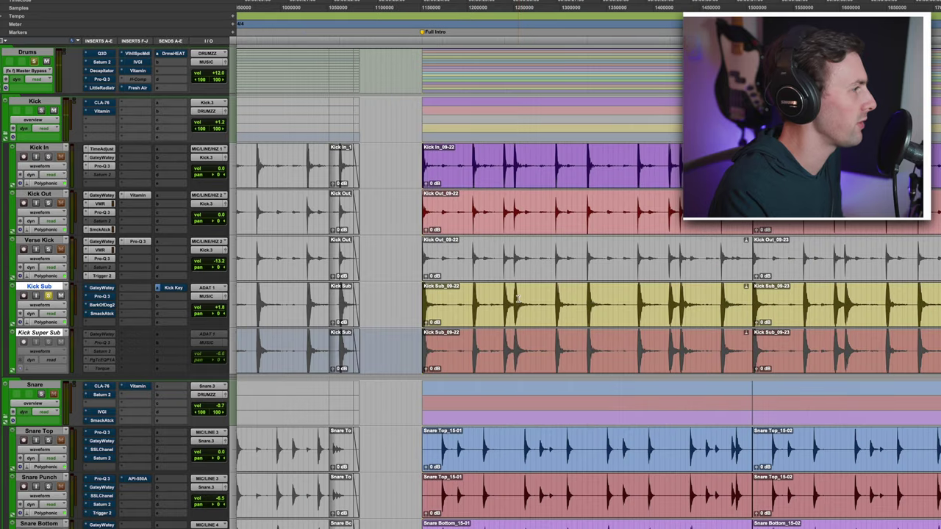
- Take Gatey Watey on Kick Sub out of bypass, play the Full Intro and raise the track's volume to +12.0
click(103, 289)
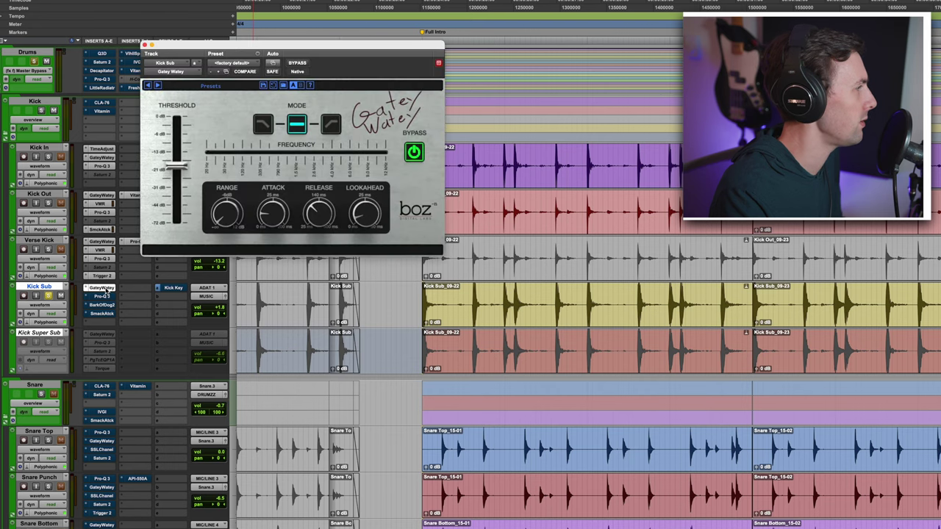
drag(227, 42, 433, 59)
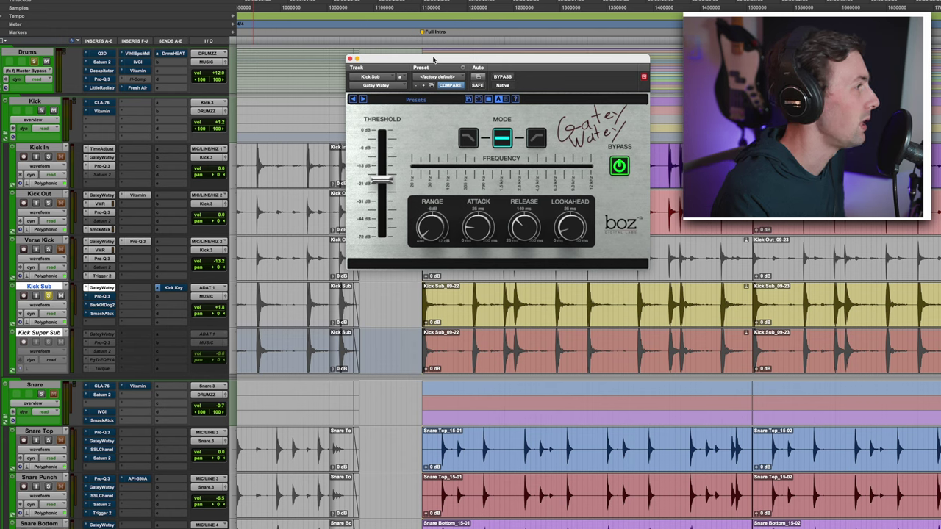
key(space)
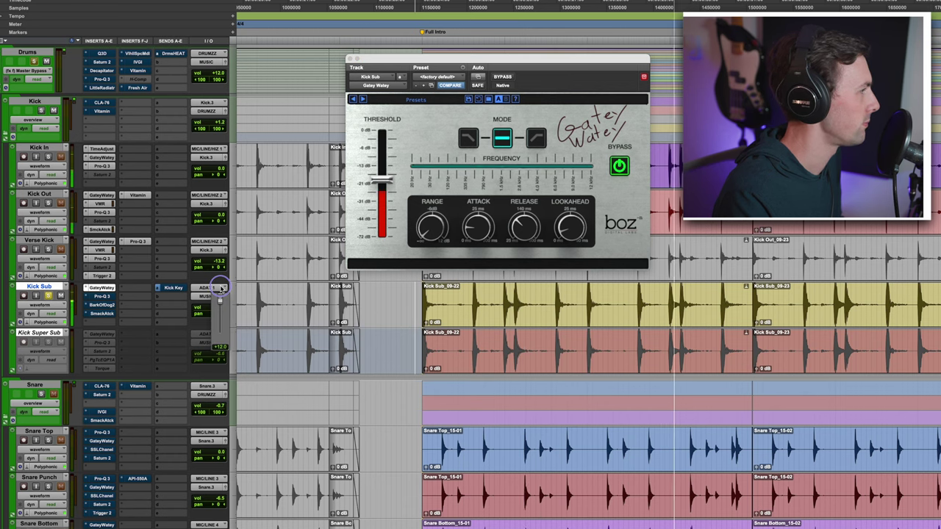
key(space)
- Take Pro-Q 3 on Kick Sub out of bypass and play the soloed track
click(102, 295)
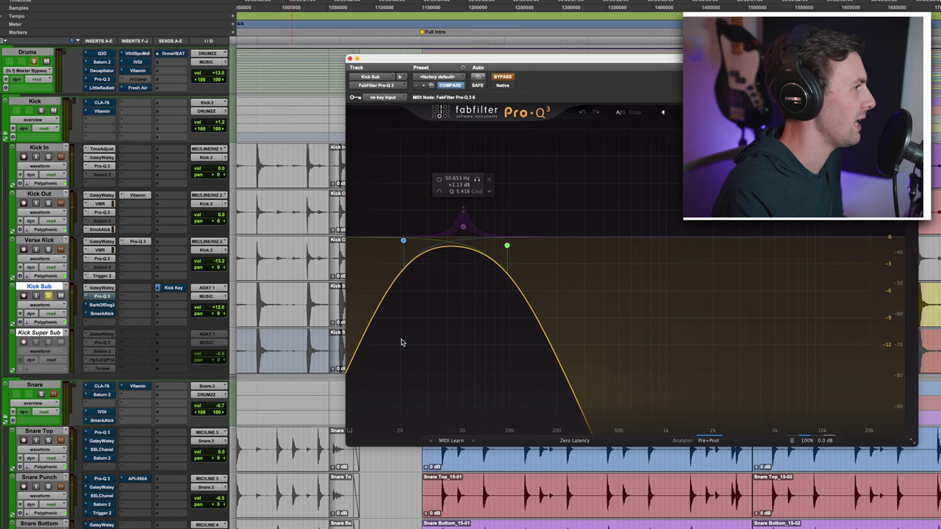
click(504, 76)
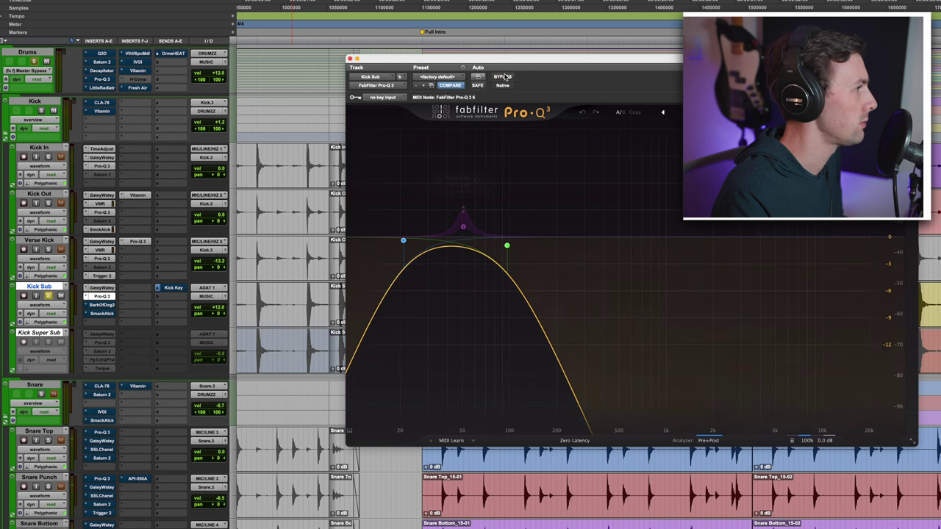
key(space)
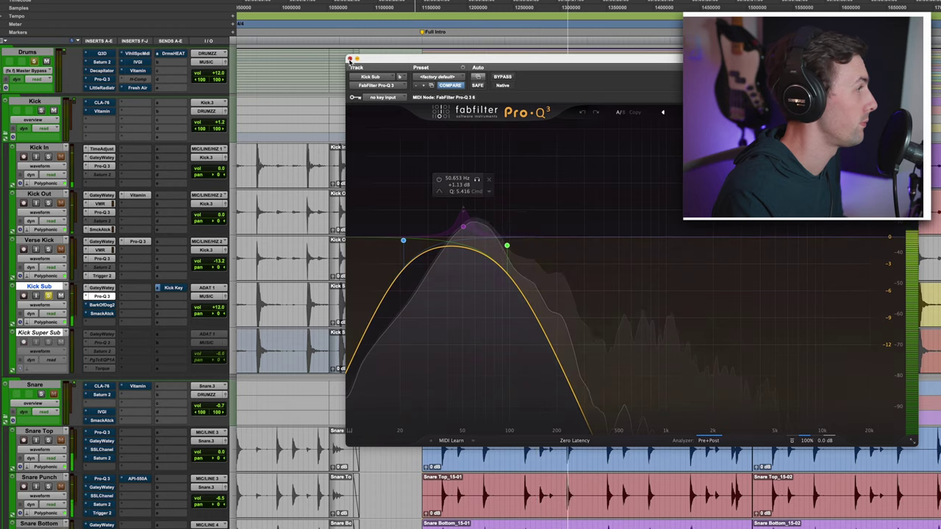
click(101, 296)
- Take Bark of Dog 2 on Kick Sub out of bypass, play it and lower the track's volume to +1.2
click(102, 305)
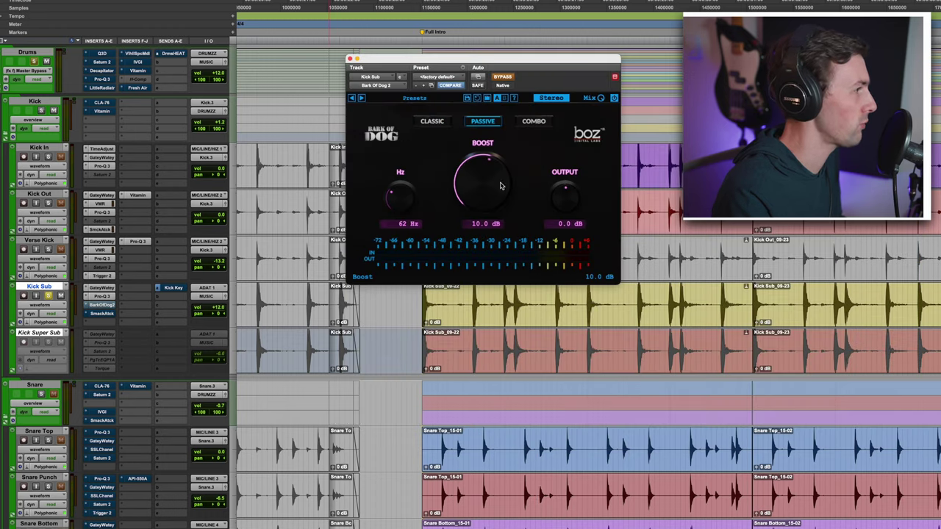
click(504, 79)
key(space)
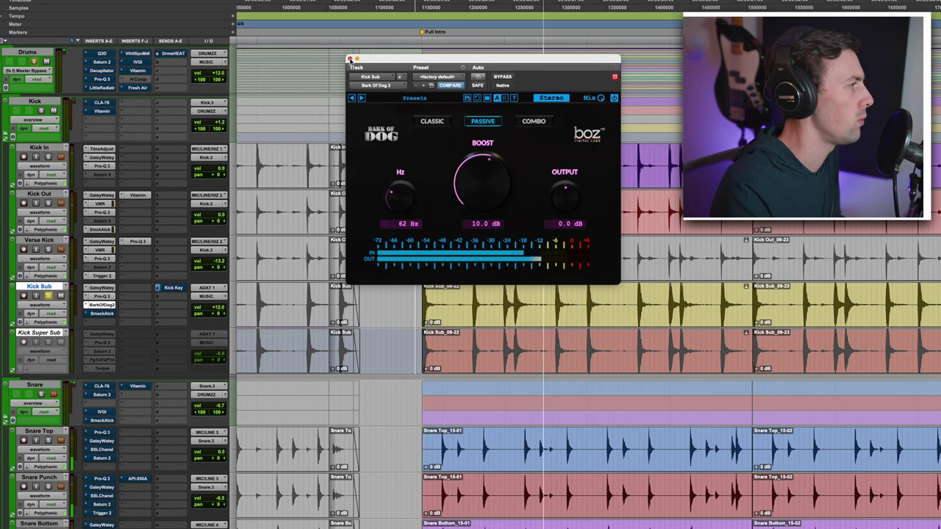
key(super+w)
key(space)
click(218, 309)
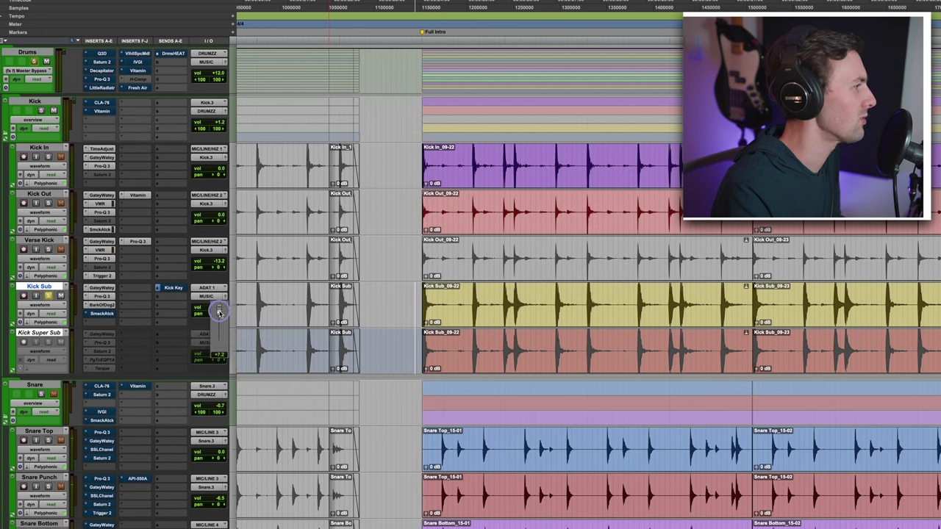
key(space)
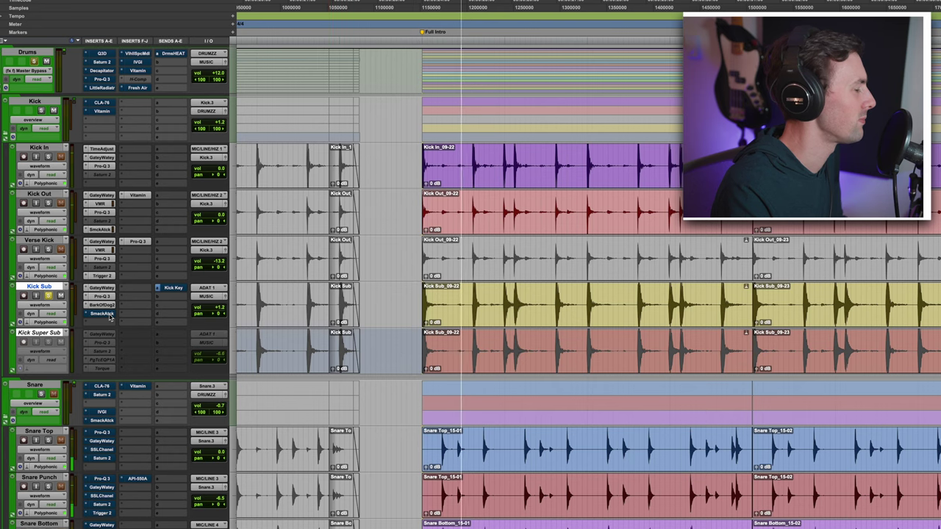
- Take Smack Attack on Kick Sub out of bypass, play it and set the track's volume to 0.0
click(103, 313)
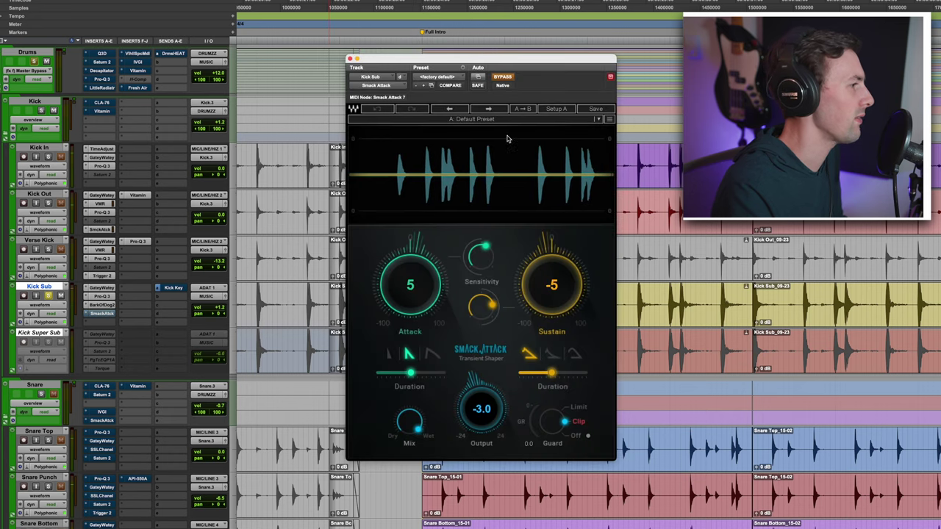
click(502, 77)
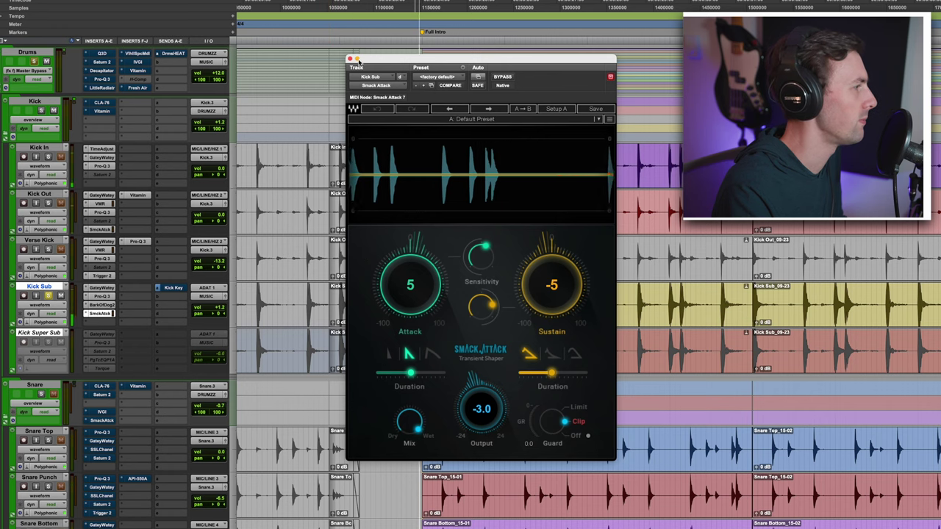
click(351, 59)
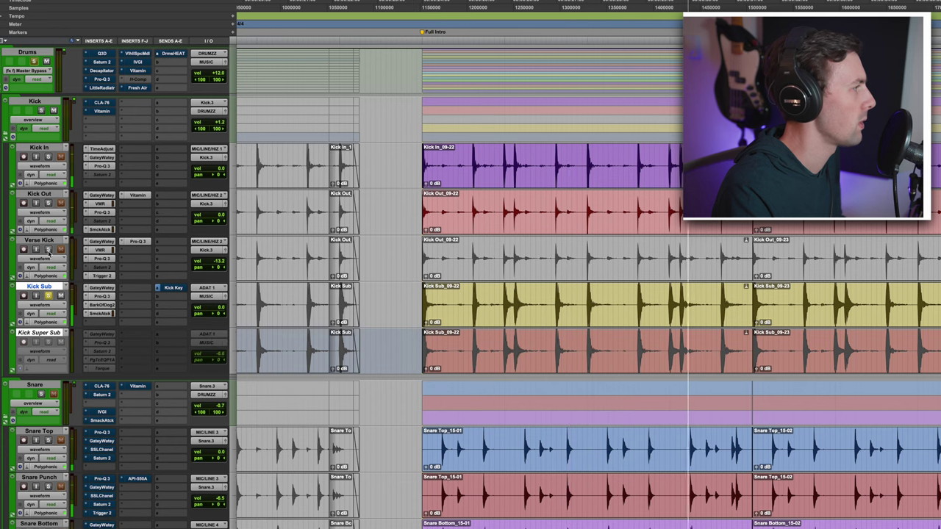
- Examine which Kick Sub, Kick Super Sub and Verse Kick clips are active across the intro, verse and prechorus
key(r)
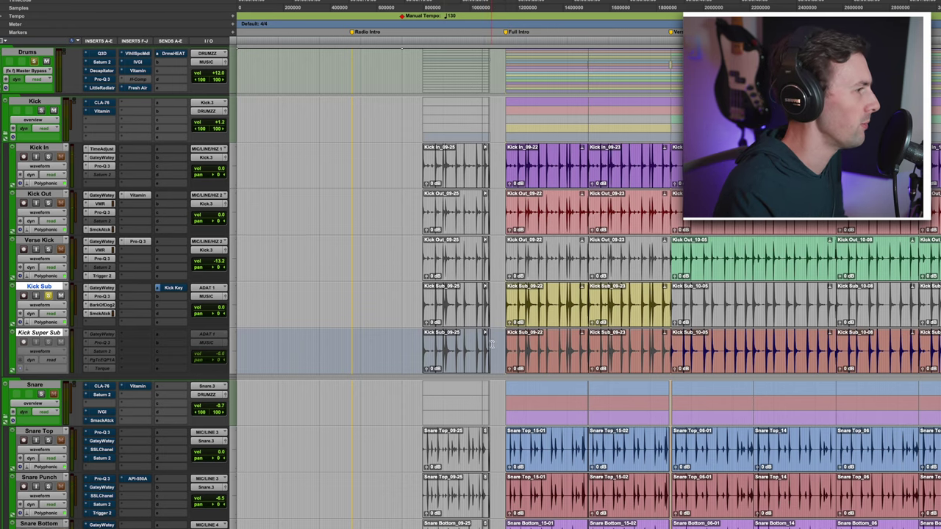
key(r)
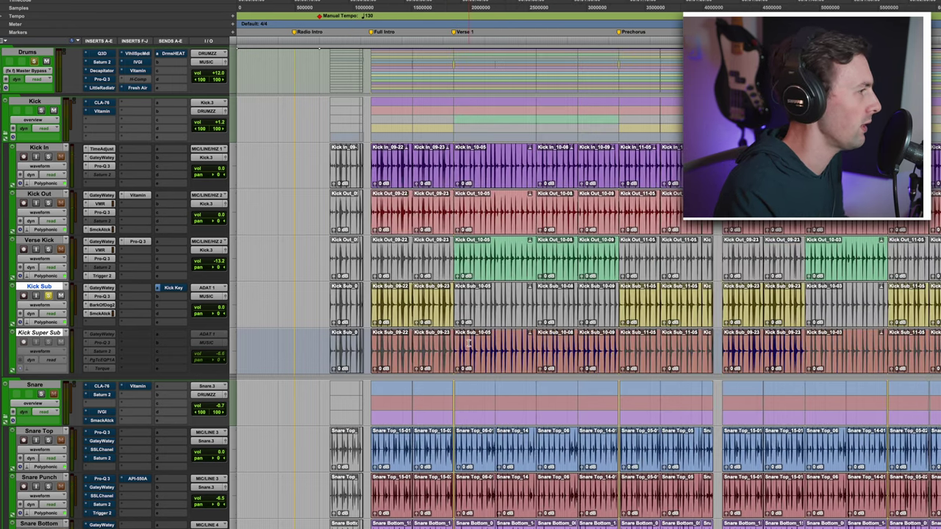
key(t)
key(t)
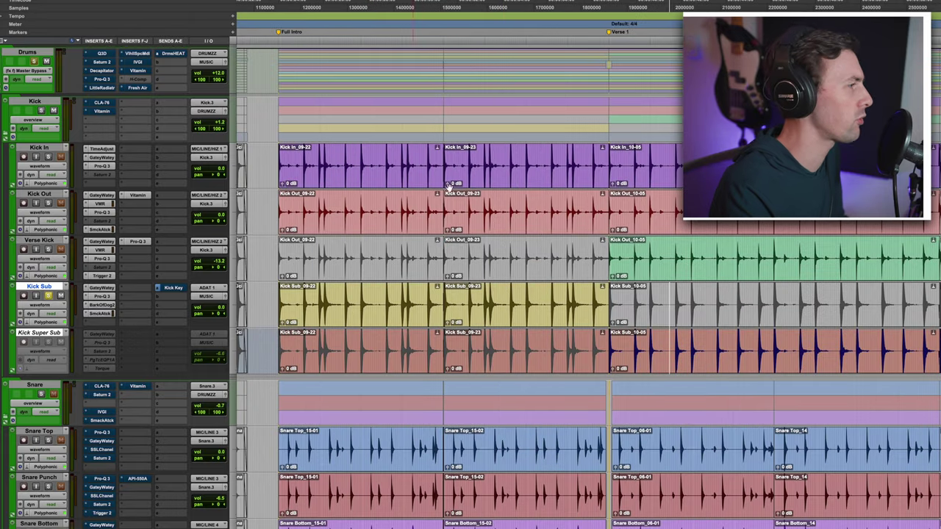
key(r)
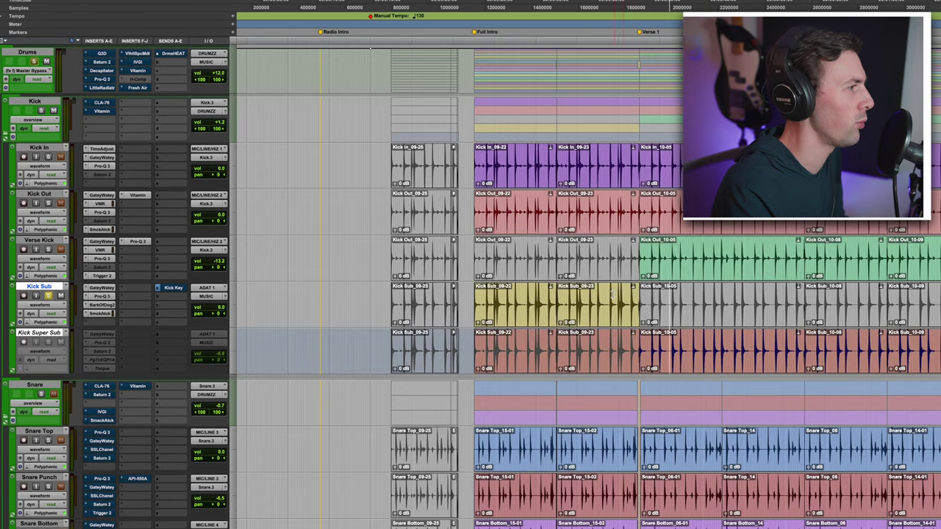
key(t)
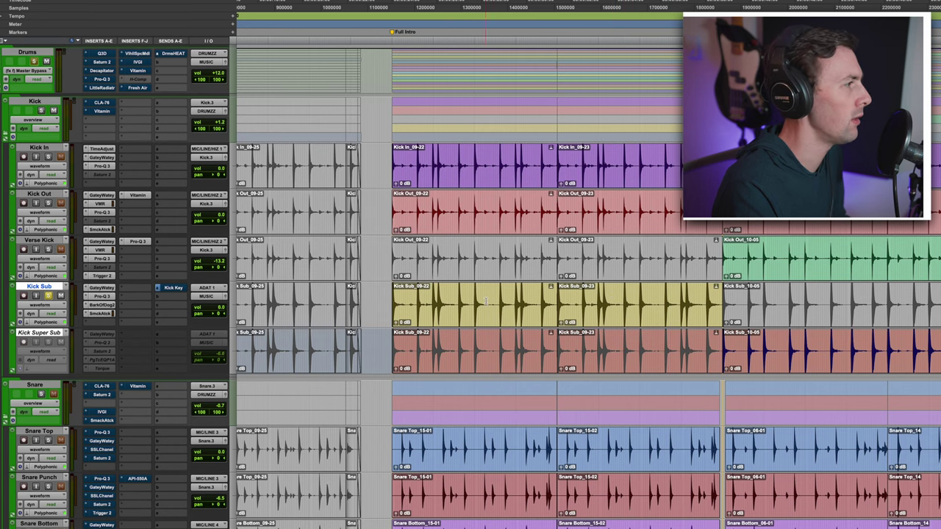
scroll(622, 281, down, 2)
scroll(622, 280, down, 2)
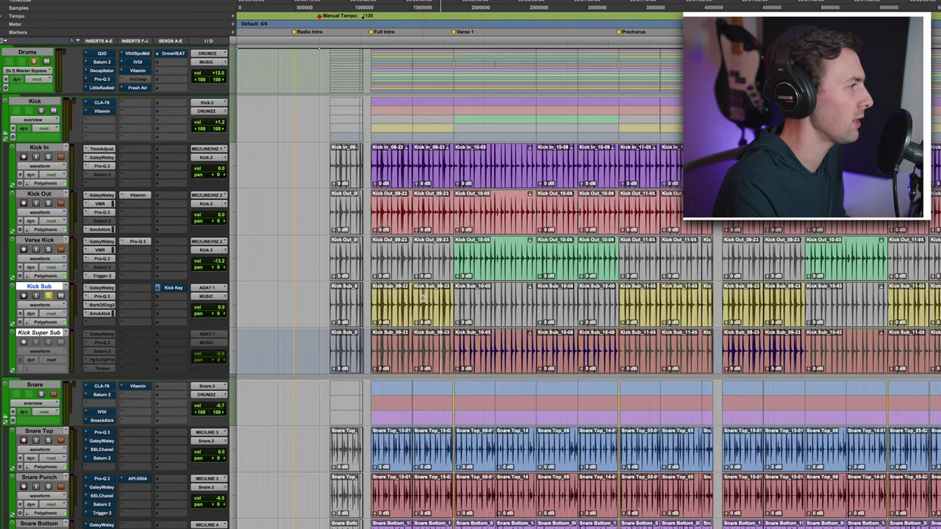
scroll(569, 287, up, 4)
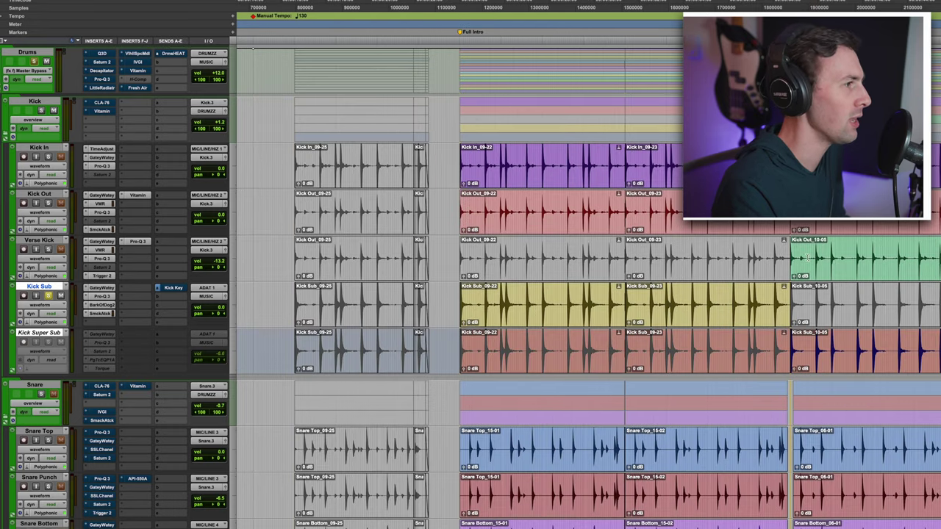
- Solo the Kick folder instead of Kick Sub, play from just before the Full Intro and raise Kick Sub's volume to +3.6
click(449, 250)
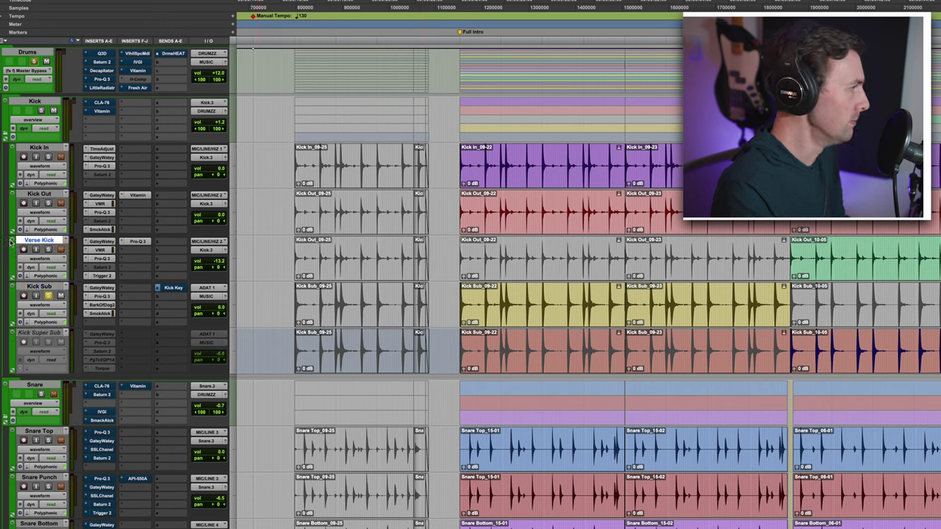
click(41, 111)
key(space)
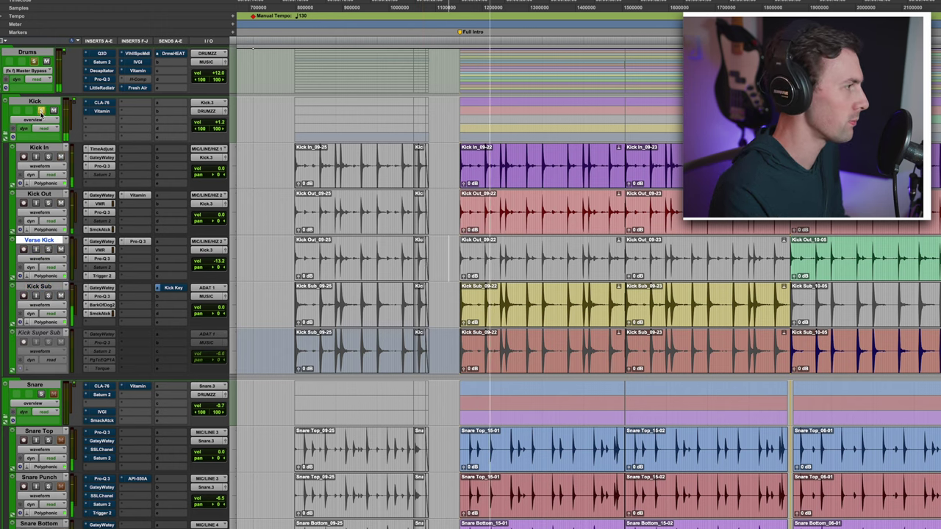
click(221, 307)
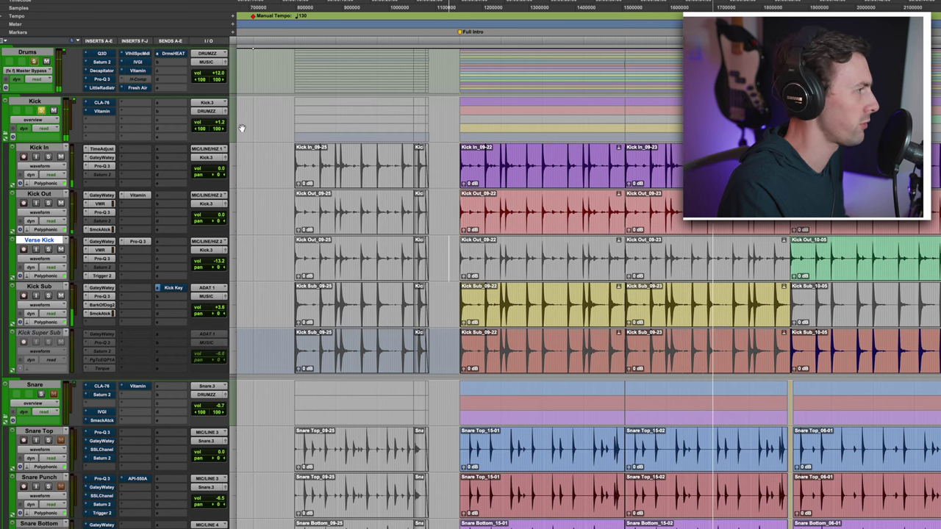
- Take the CLA-76 and Vitamin inserts on the Kick folder out of bypass and play the Full Intro through them
click(102, 102)
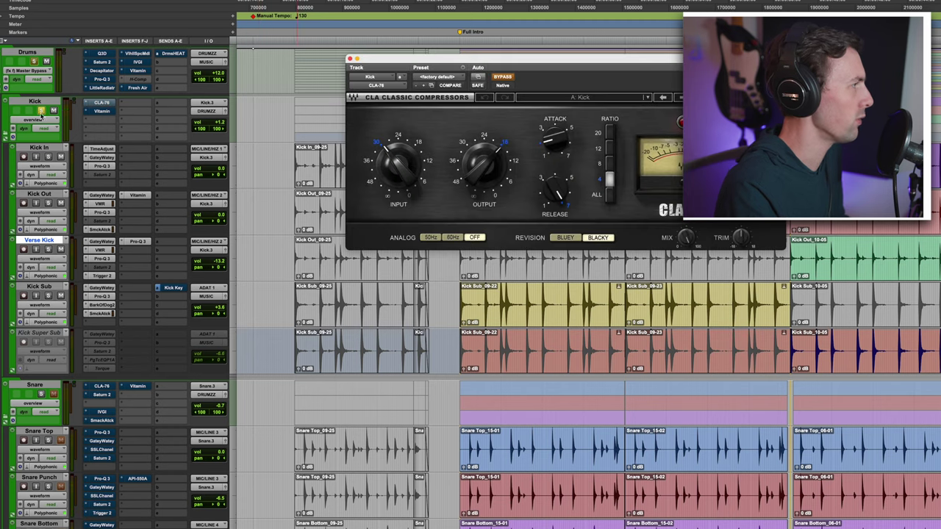
super+click(102, 103)
key(space)
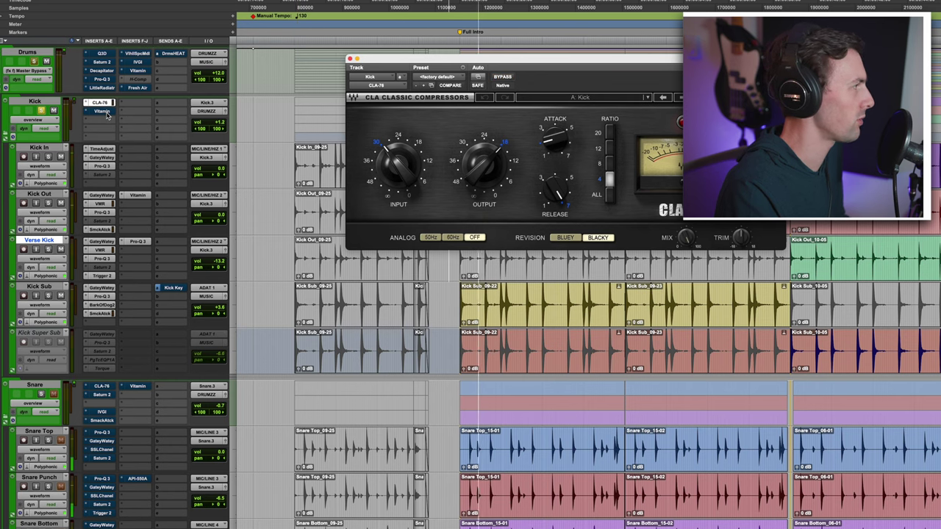
click(103, 111)
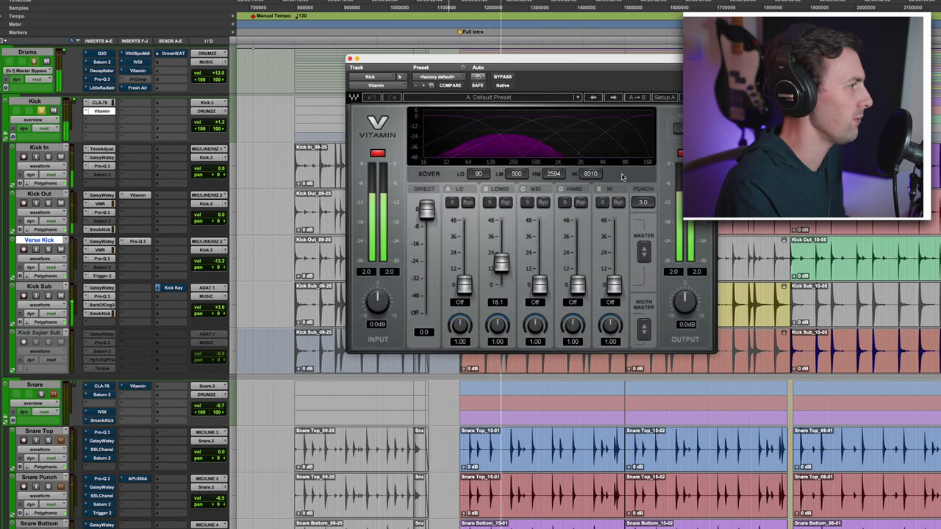
- Close Vitamin and examine which Verse Kick clips are active across the Full Intro and Verse 1
click(350, 59)
click(39, 193)
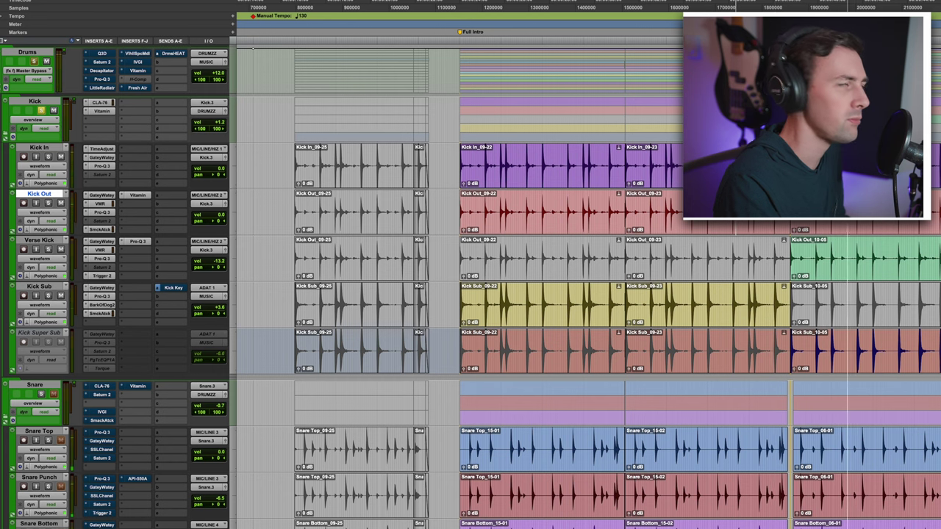
key(r)
key(r)
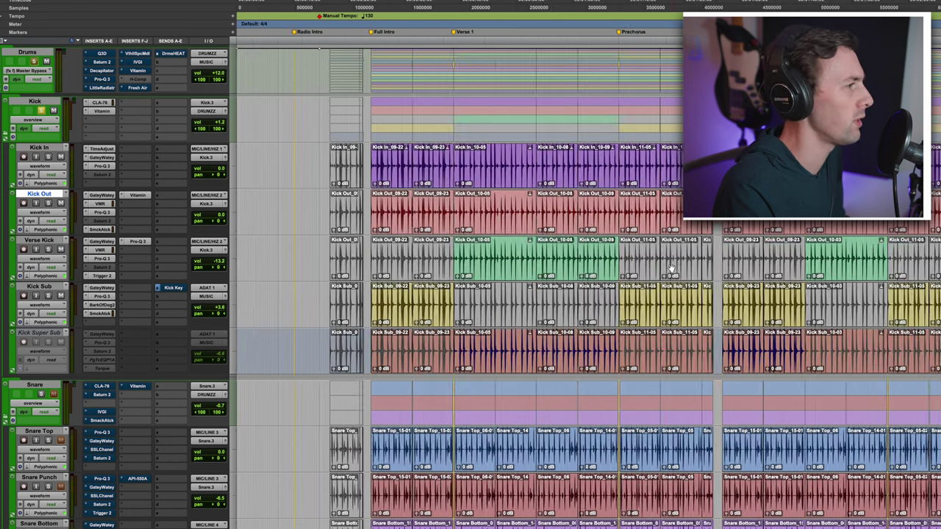
click(586, 256)
key(t)
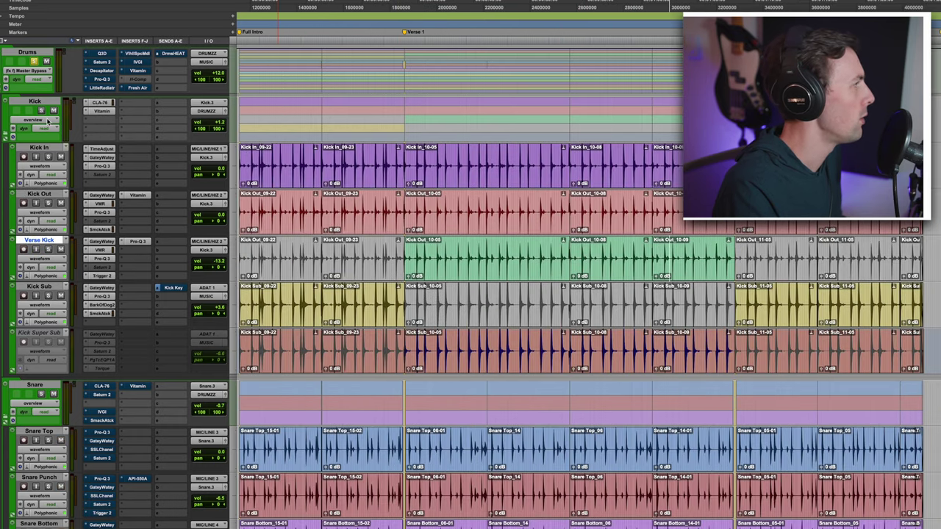
- Select across Snare Top, Snare Punch and Snare Bottom before the Full Intro, then solo Snare Top and play it
scroll(127, 266, down, 5)
drag(350, 310, 350, 401)
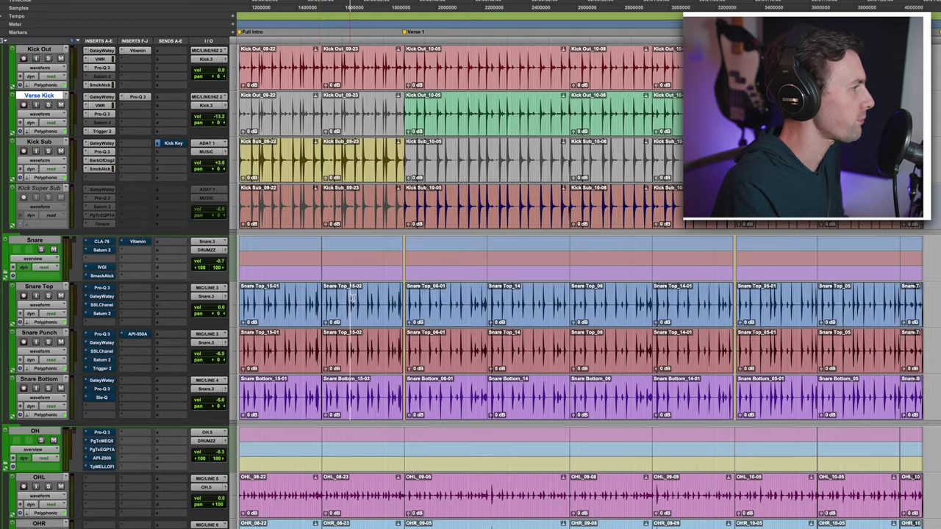
key(t)
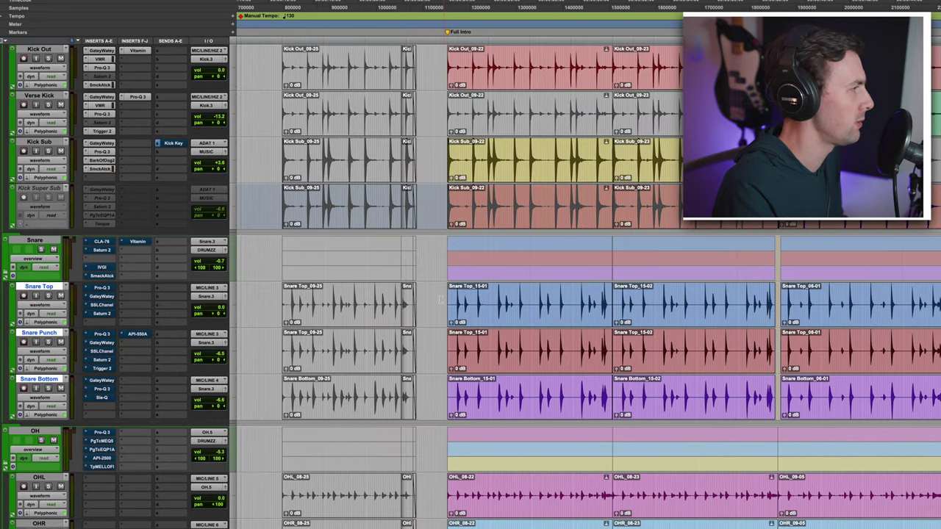
click(47, 295)
key(space)
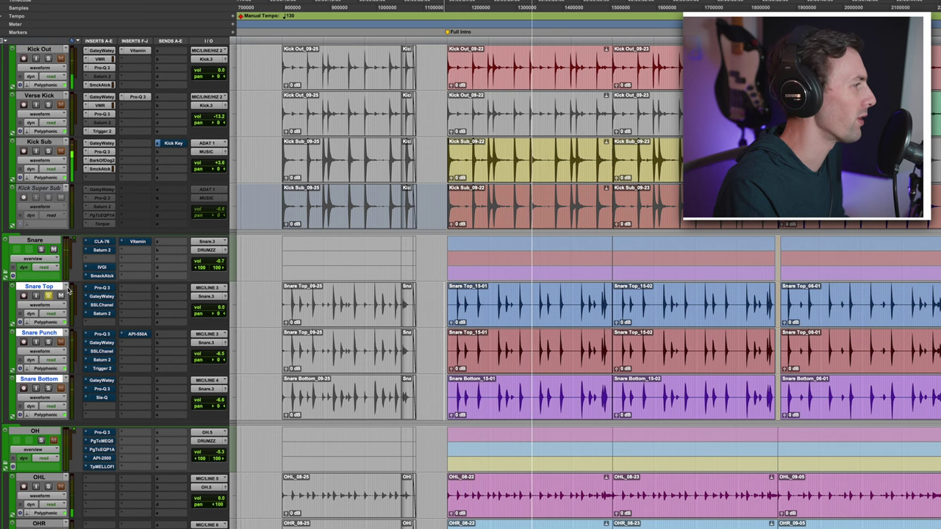
key(space)
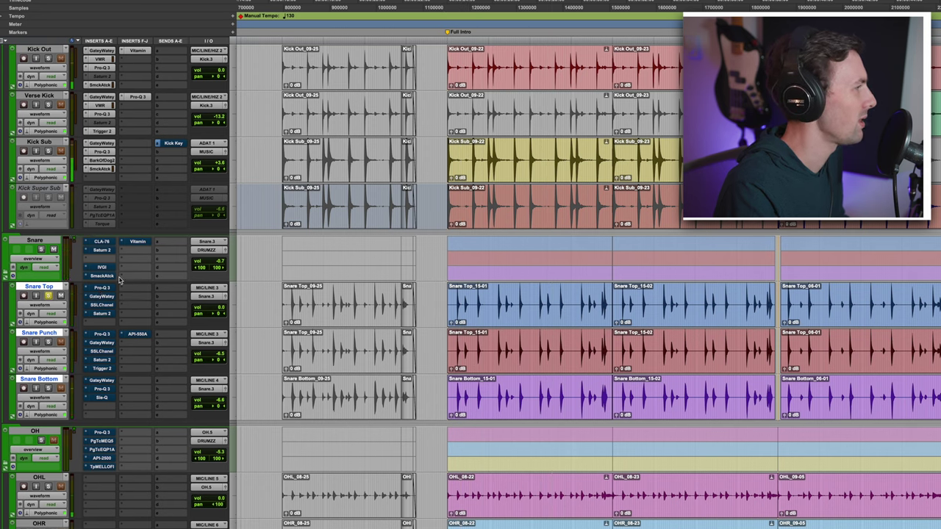
- Take Pro-Q 3 on Snare Top out of bypass, raise the track's volume to +12.0 and audition the narrow 177 Hz band alone
click(100, 288)
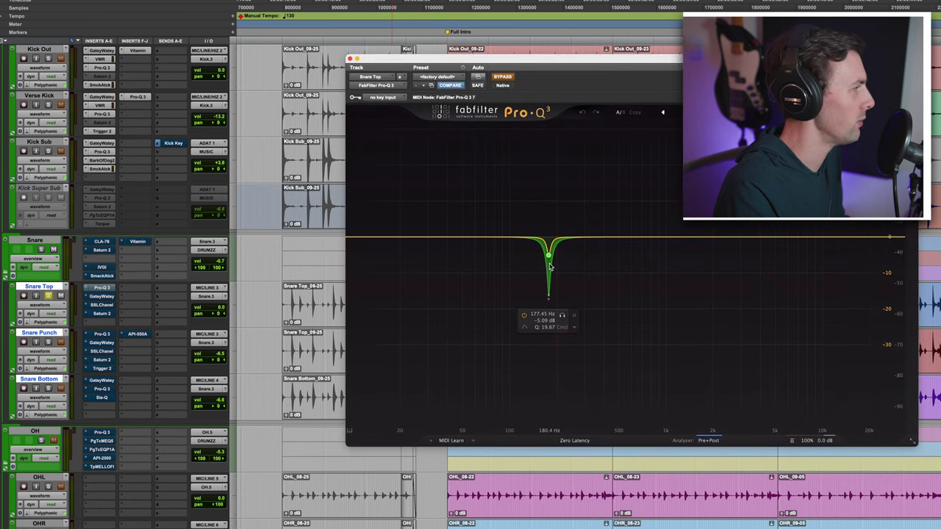
click(226, 288)
key(space)
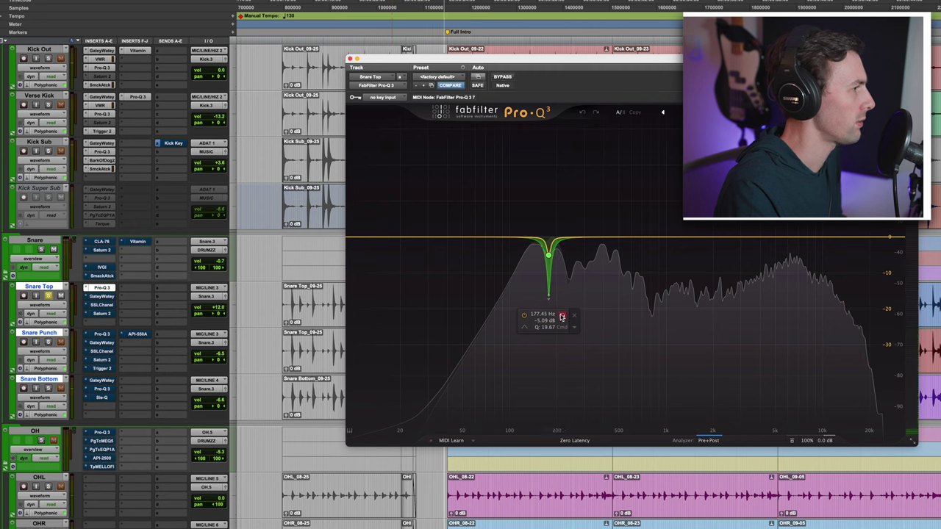
click(561, 317)
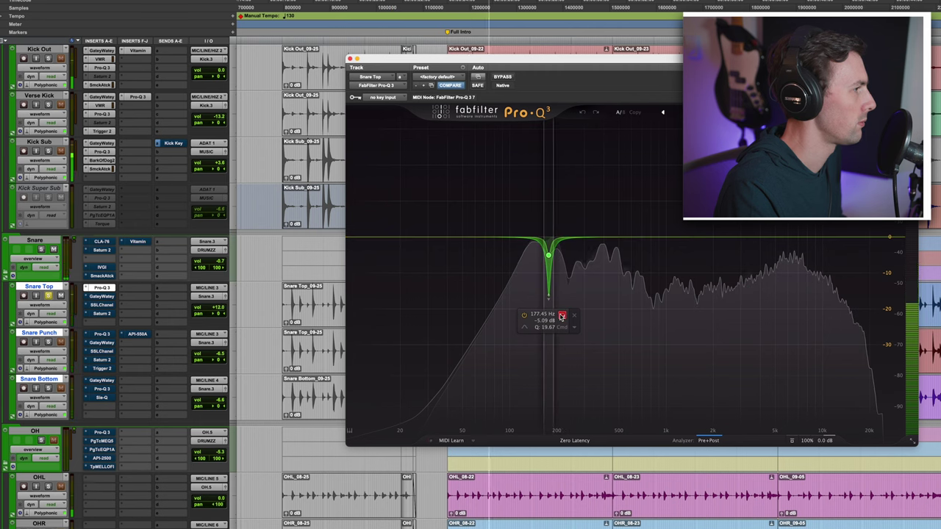
click(561, 316)
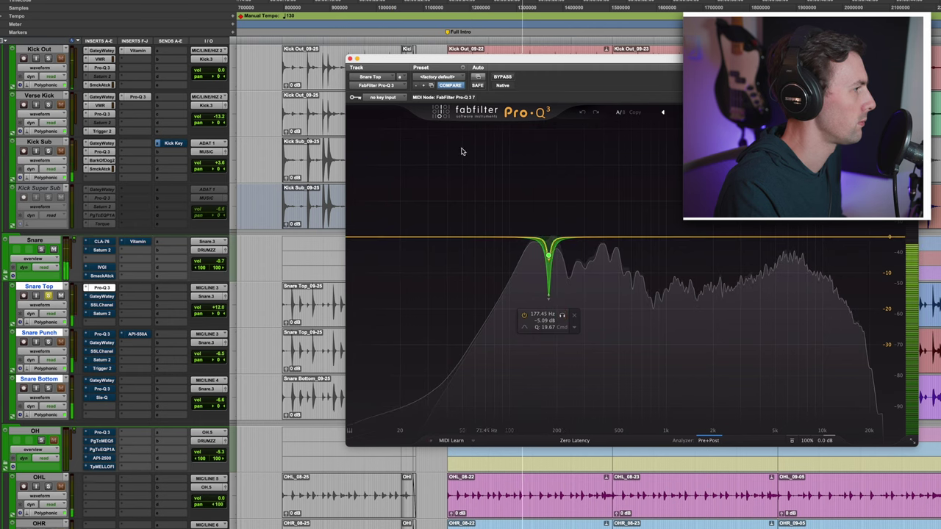
click(350, 58)
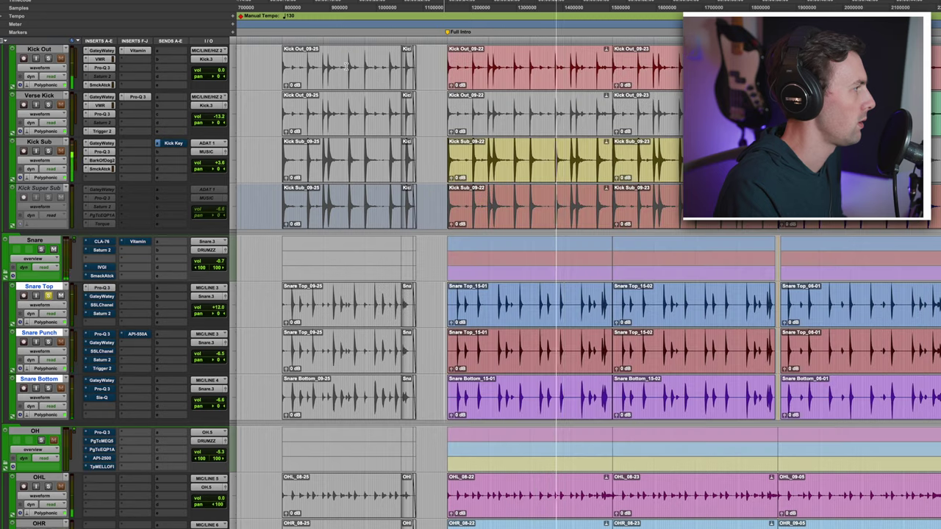
- Take Gatey Watey and SSLChannel on Snare Top out of bypass and set the track's volume to +4.2
click(102, 295)
click(502, 78)
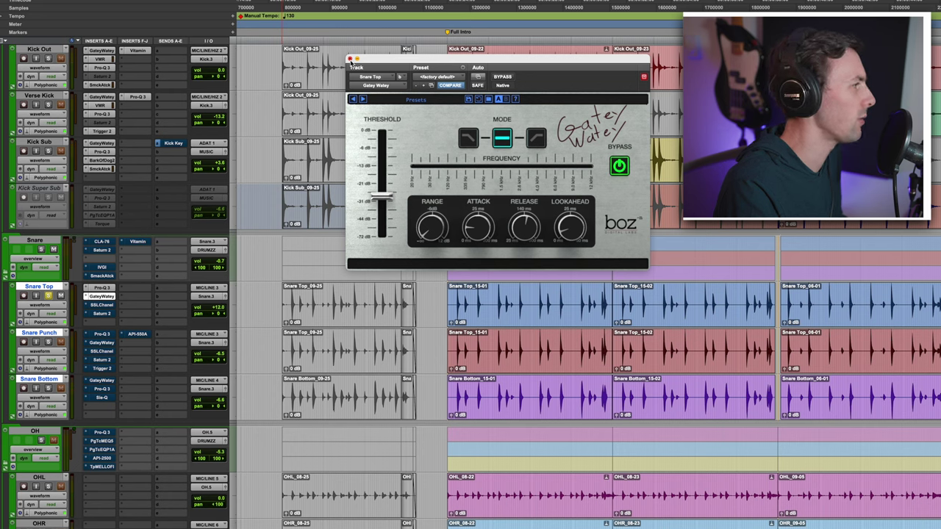
click(350, 58)
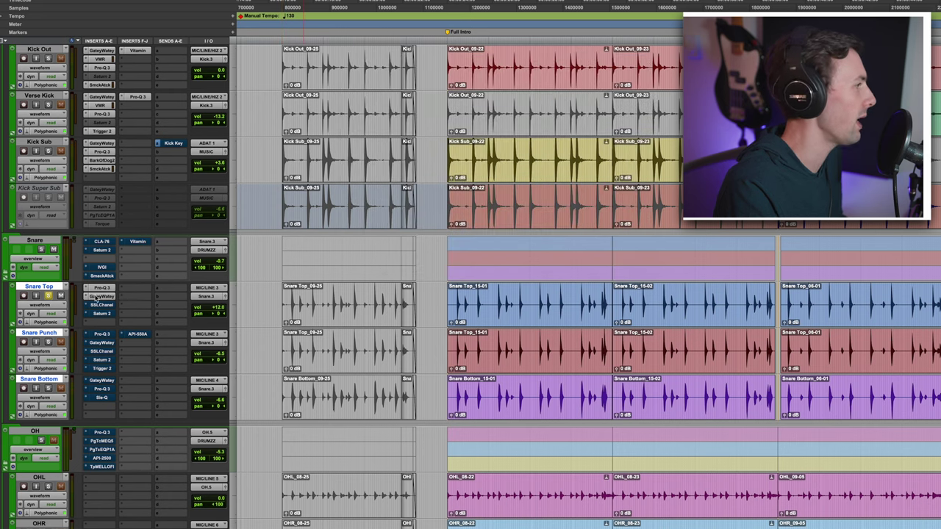
click(103, 305)
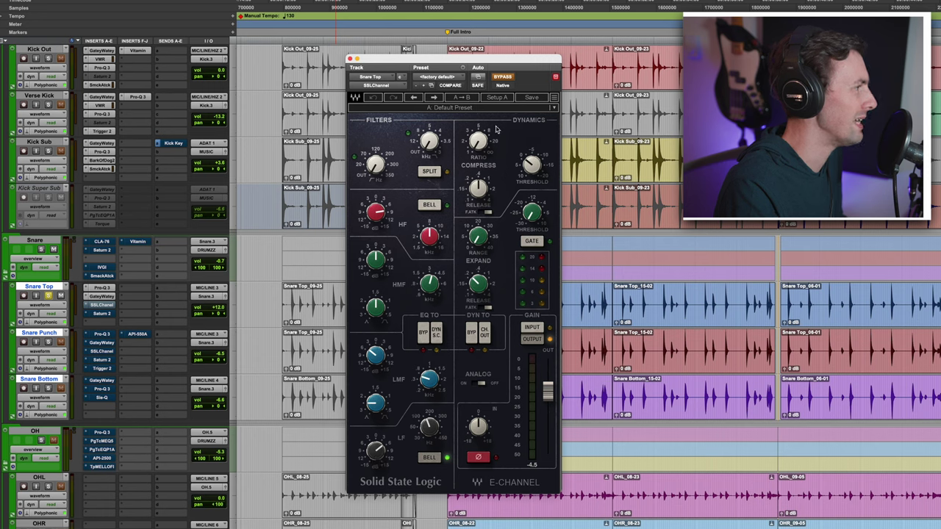
super+click(110, 305)
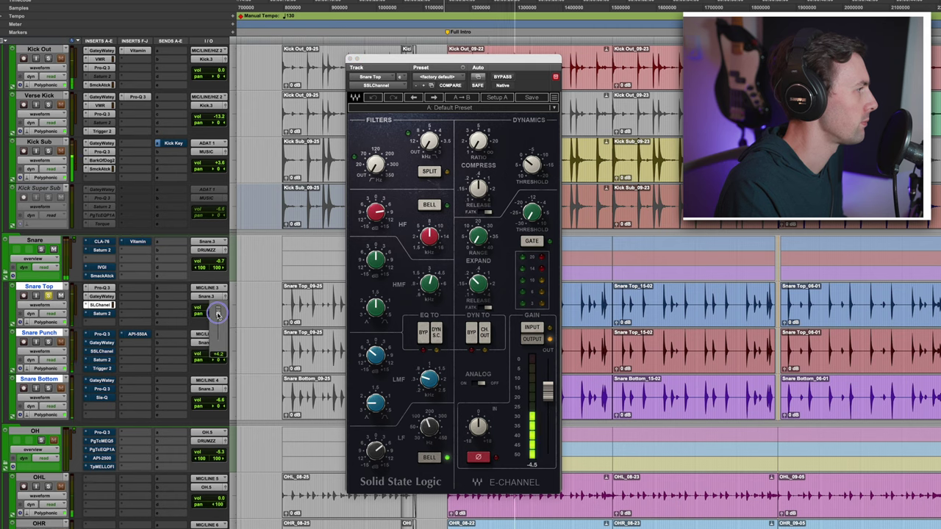
- Inspect the Saturn 2 bands on Snare Top, take the plug-in out of bypass and play the track through it
click(101, 314)
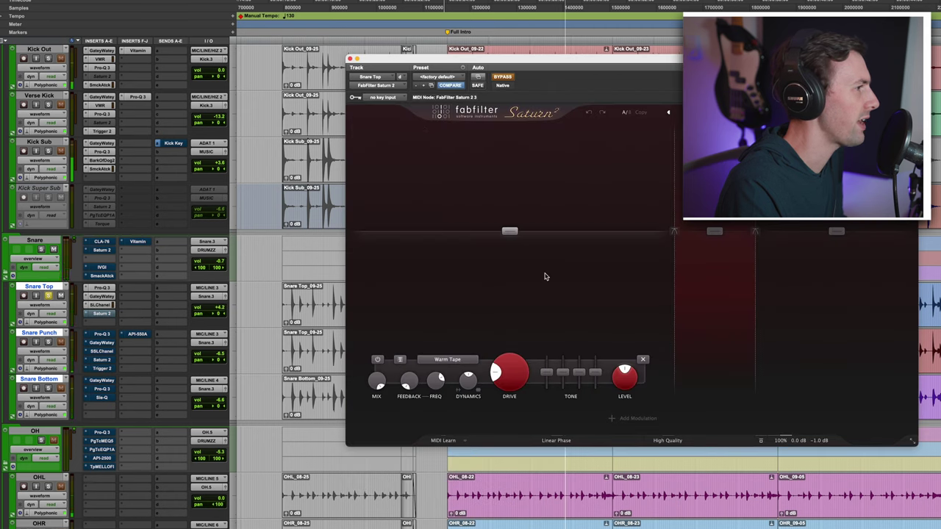
mouse_move(721, 278)
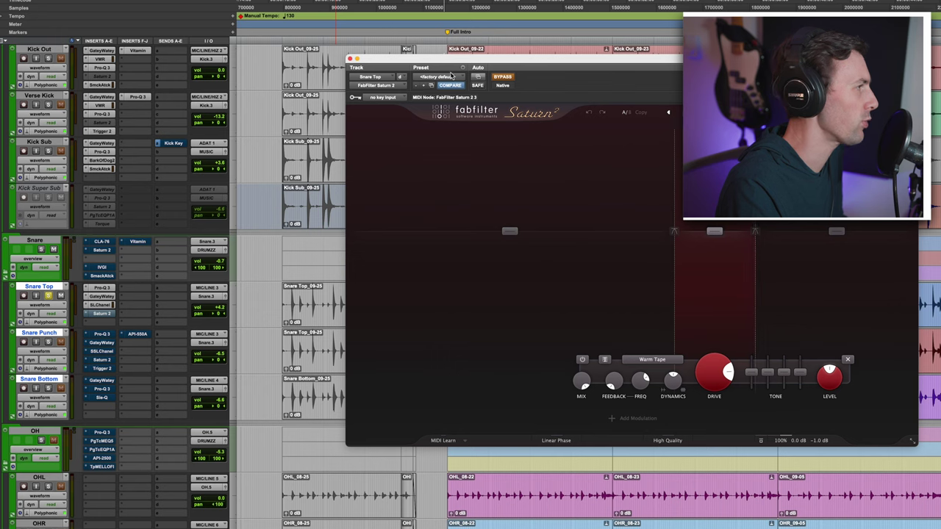
click(502, 77)
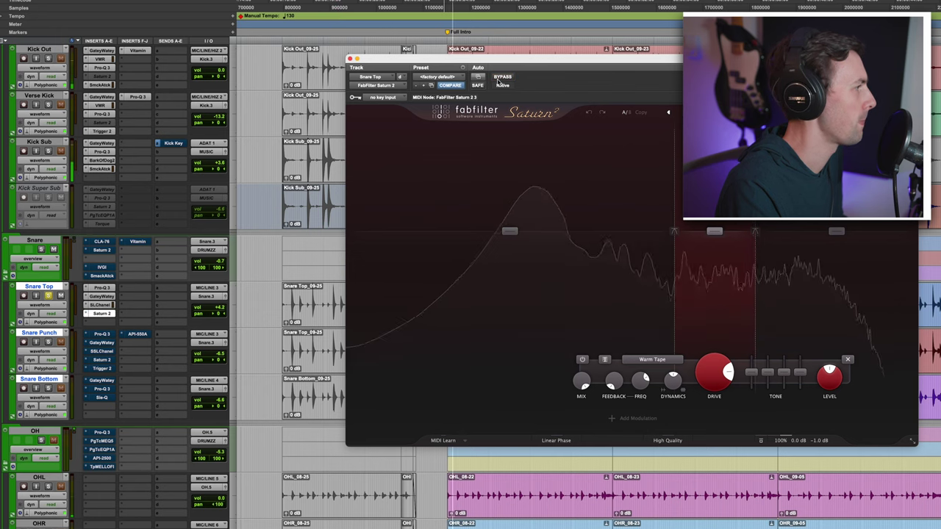
click(350, 59)
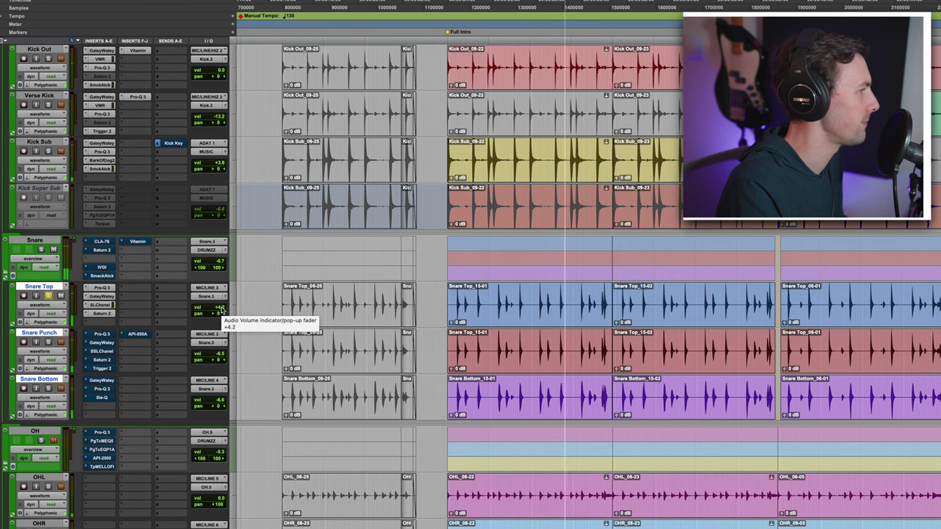
key(space)
- Solo Snare Bottom instead of Snare Top, take its Gatey Watey out of bypass and play it
click(48, 388)
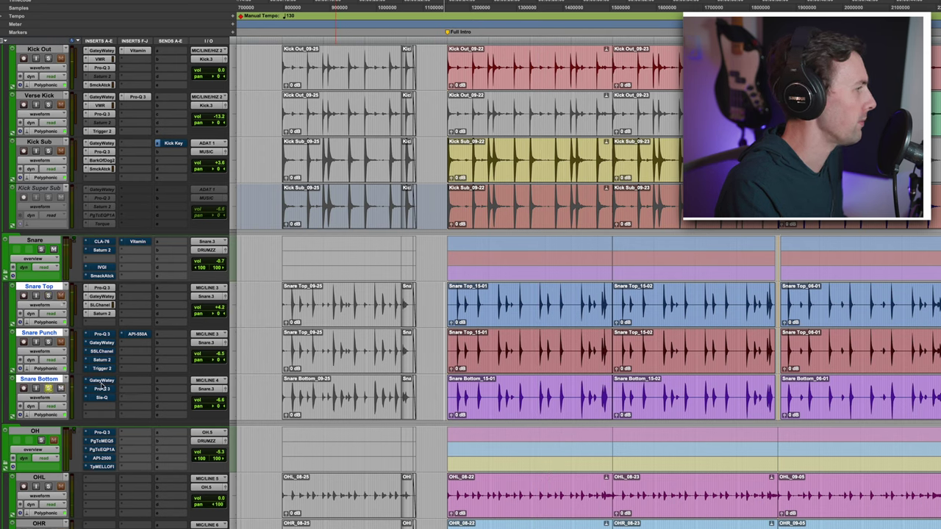
click(101, 381)
key(space)
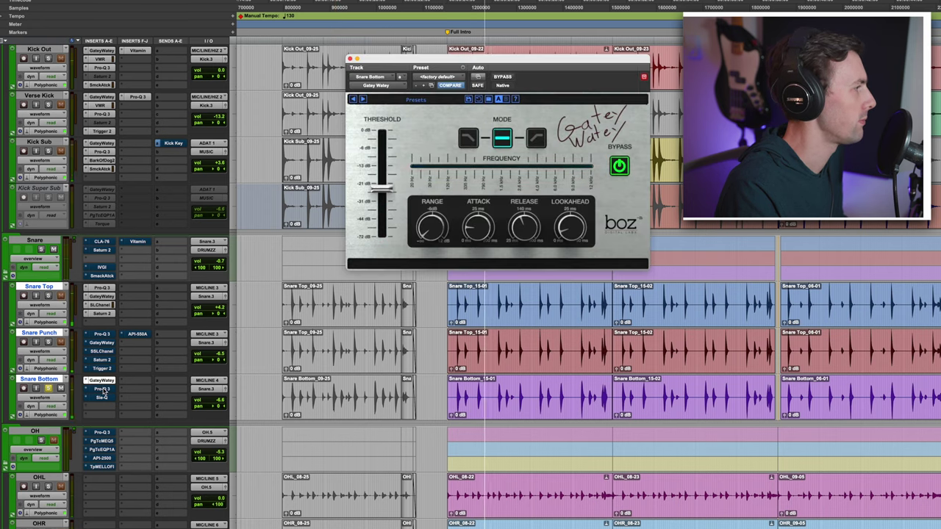
- Take Pro-Q 3 on Snare Bottom out of bypass, setting that track's volume to +12.0 and Snare Top's to 0.0
click(101, 389)
click(502, 77)
drag(190, 399, 218, 310)
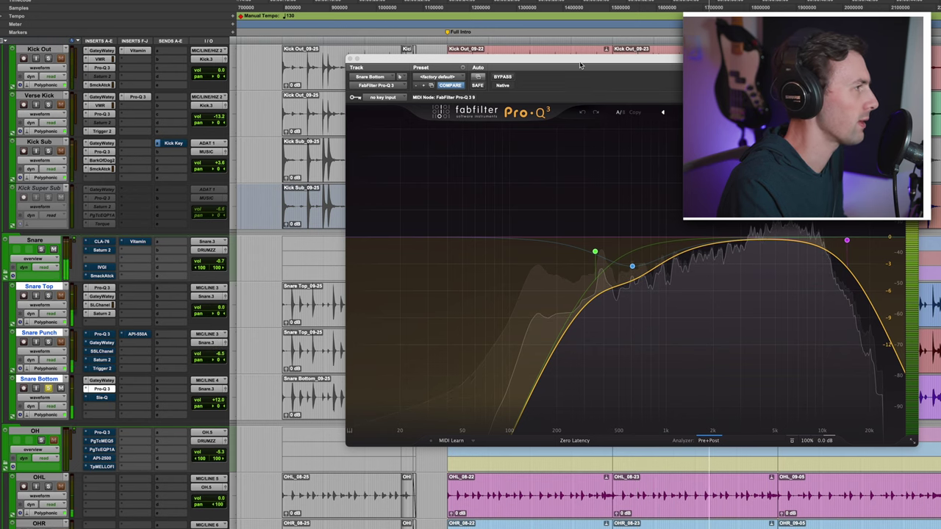
drag(580, 61, 542, 50)
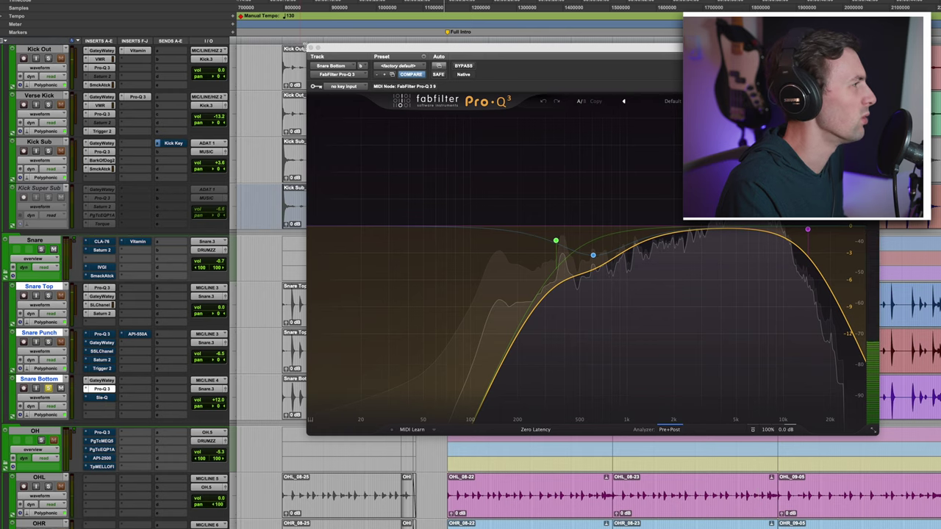
click(310, 47)
- Take Sie-Q on Snare Bottom out of bypass, play through it and lower the track's volume to -4.0
click(105, 399)
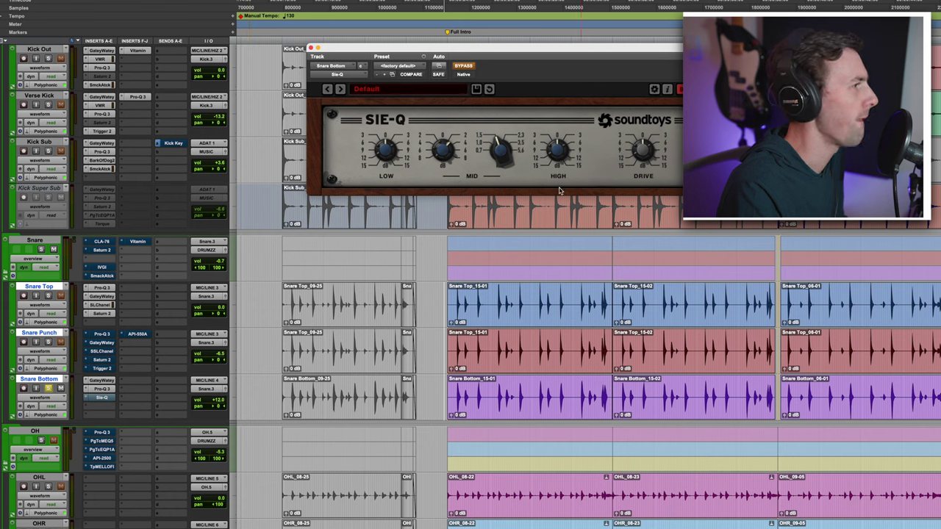
click(464, 66)
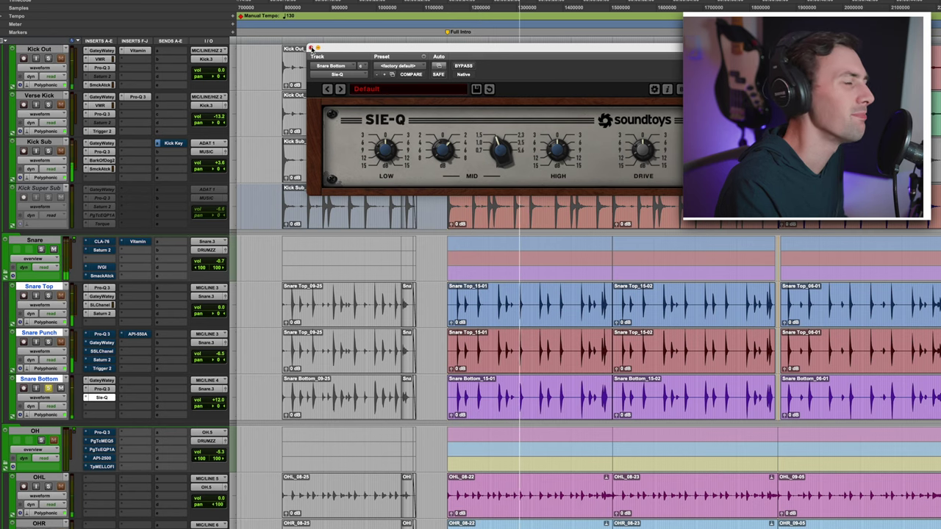
click(311, 49)
click(219, 400)
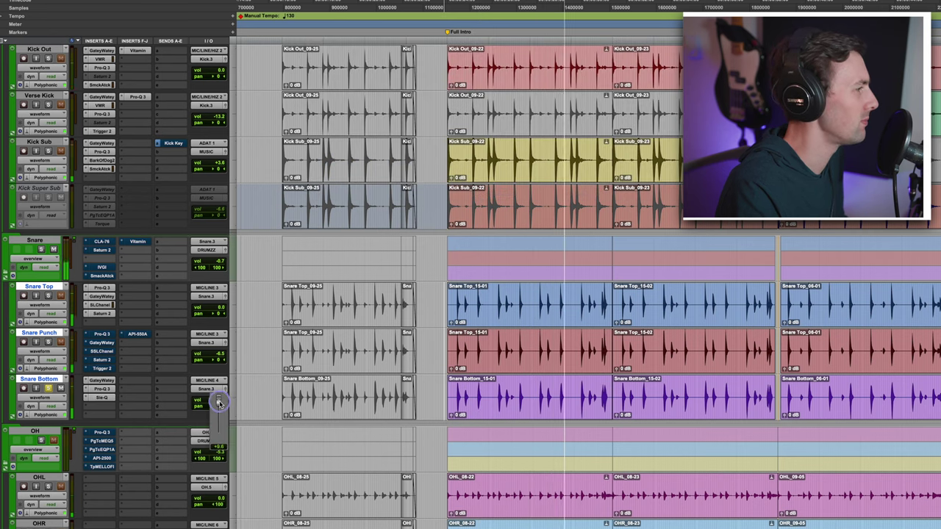
drag(219, 402, 219, 406)
key(space)
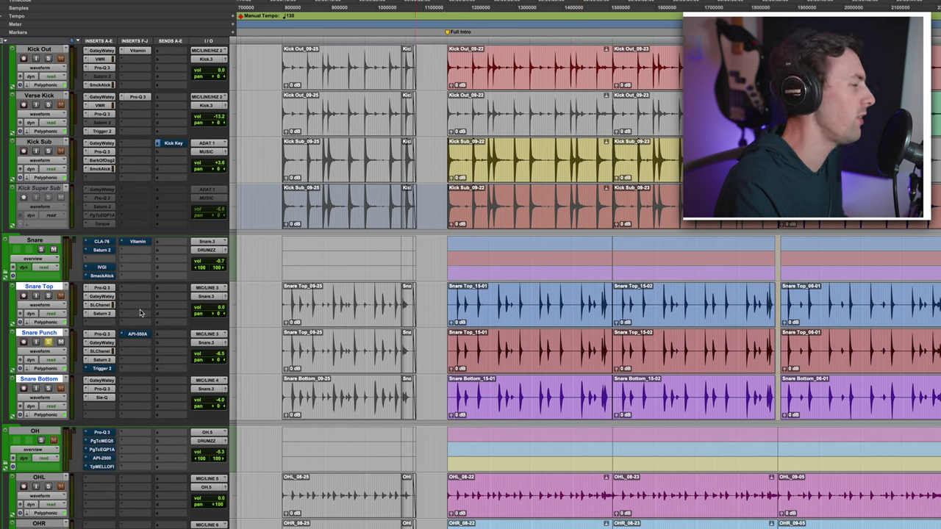
- Take Trigger 2 on Snare Punch out of bypass and set the track's volume to -5.9
click(102, 370)
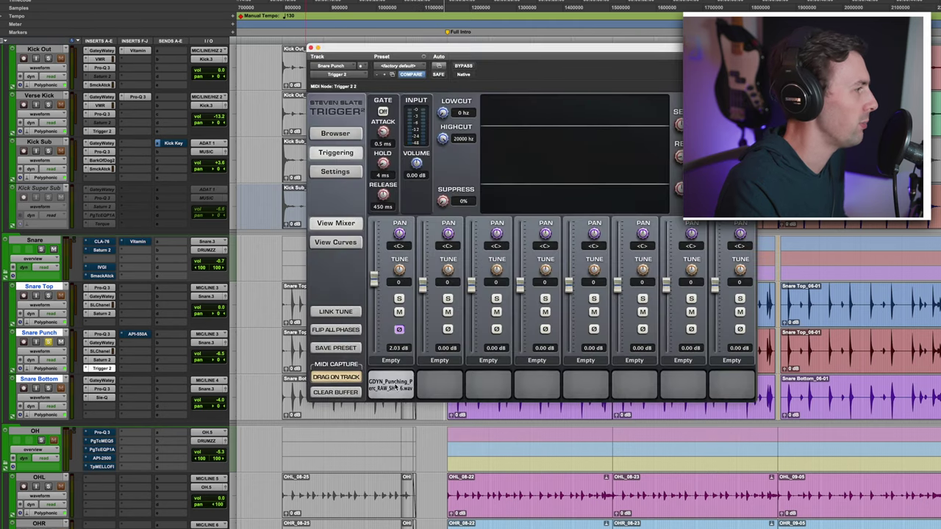
drag(209, 358, 271, 353)
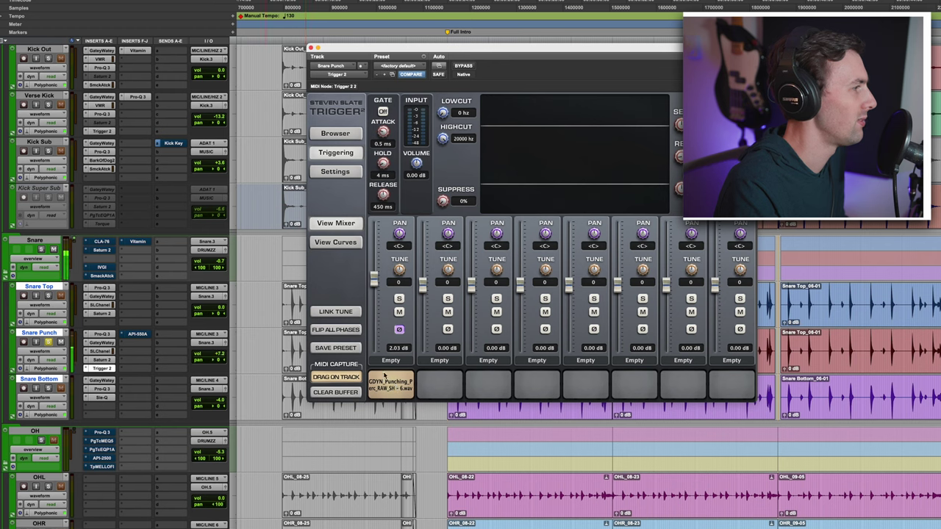
drag(224, 357, 220, 367)
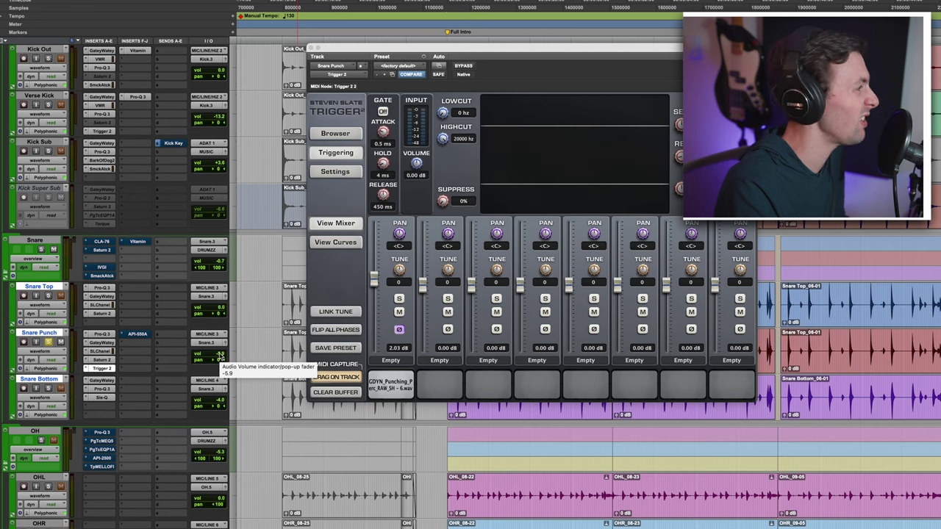
- Take API-550A on Snare Punch out of bypass, then solo Snare Top as well and play the snare tracks
click(137, 335)
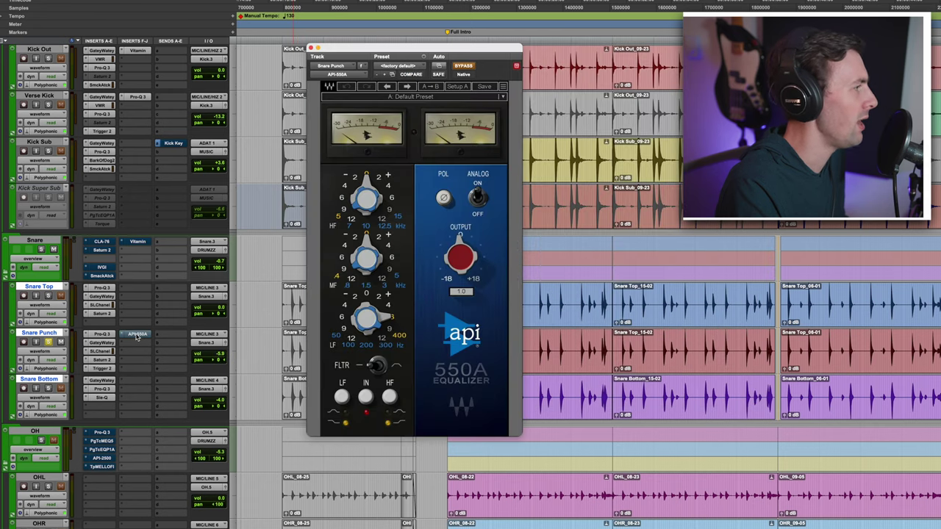
click(463, 66)
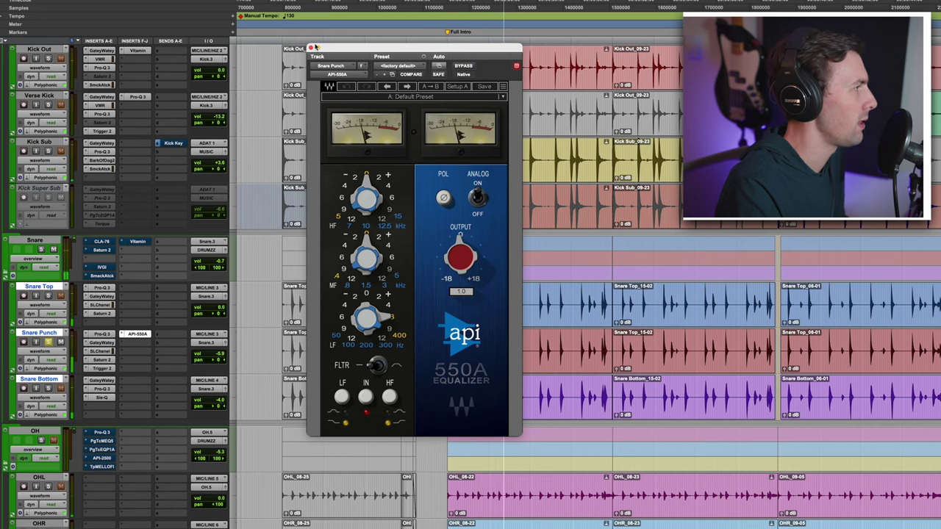
click(138, 335)
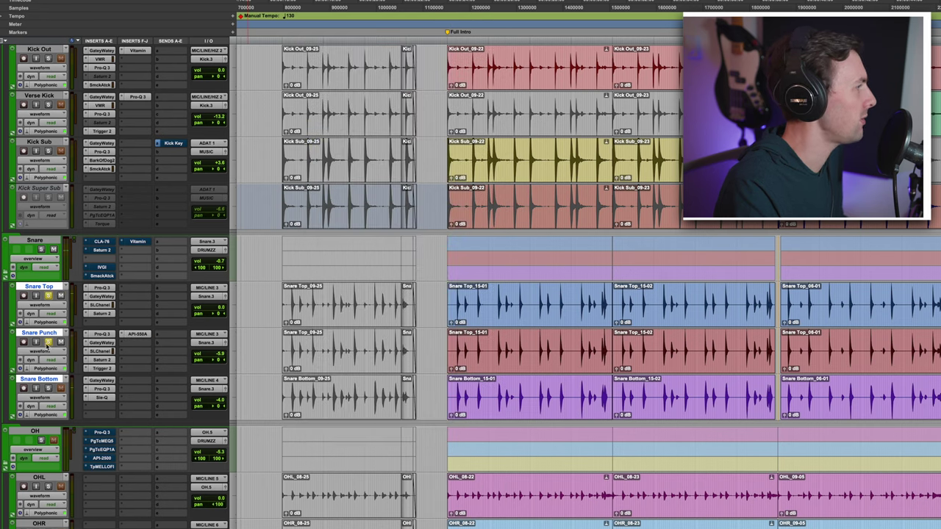
key(space)
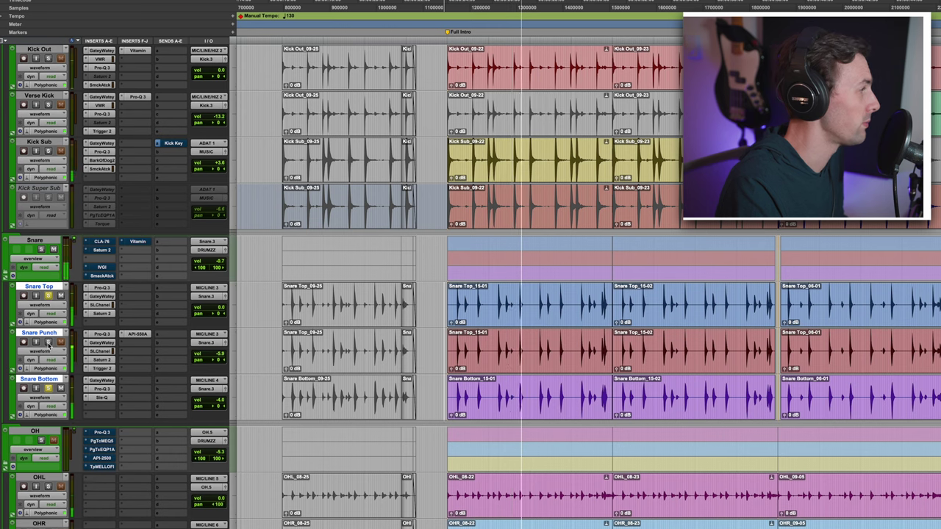
- Solo Snare Punch along with the other snare tracks, then take CLA-76 on the Snare bus out of bypass and play it
click(49, 343)
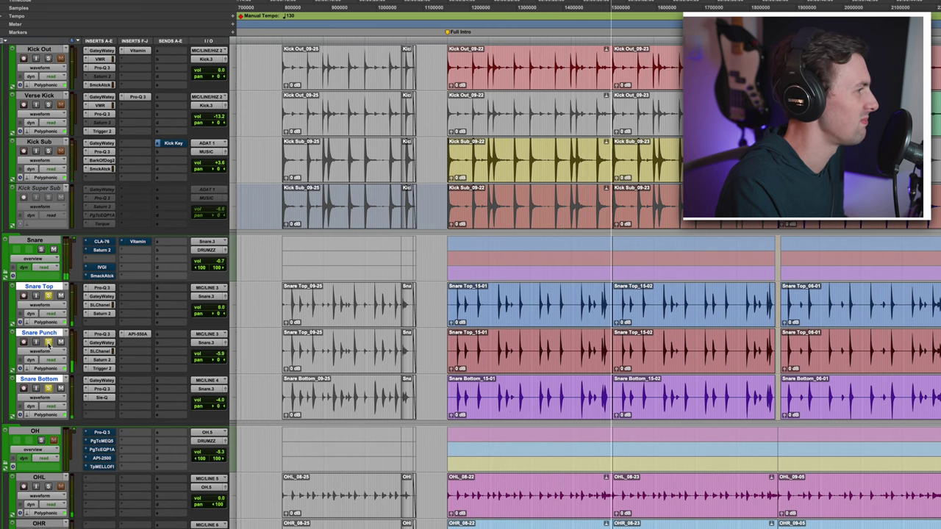
key(space)
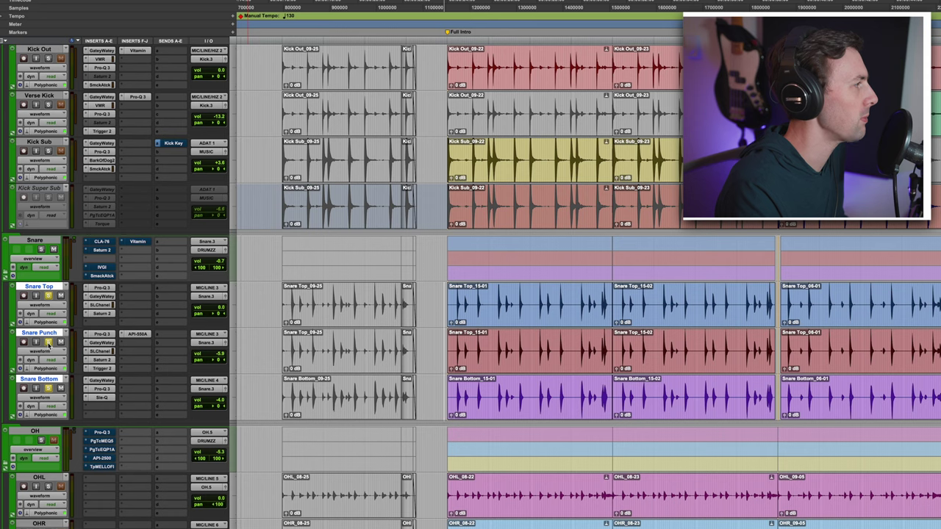
click(101, 242)
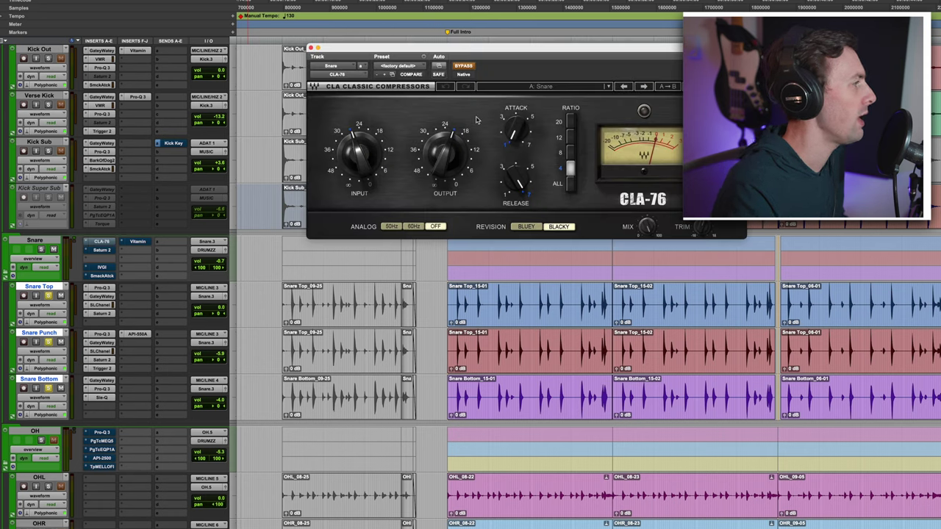
click(466, 66)
key(space)
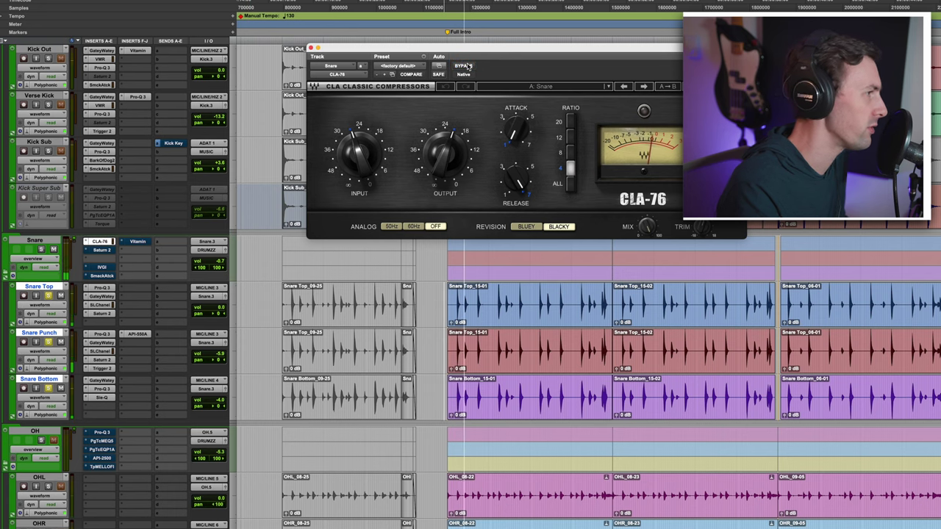
- Take Saturn 2 and IVGI on the Snare bus out of bypass while auditioning the snares
click(103, 250)
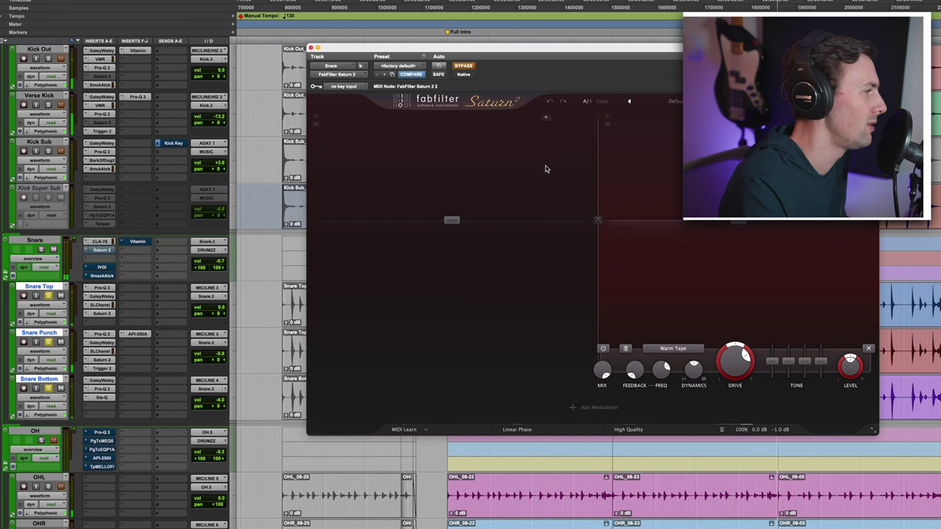
key(space)
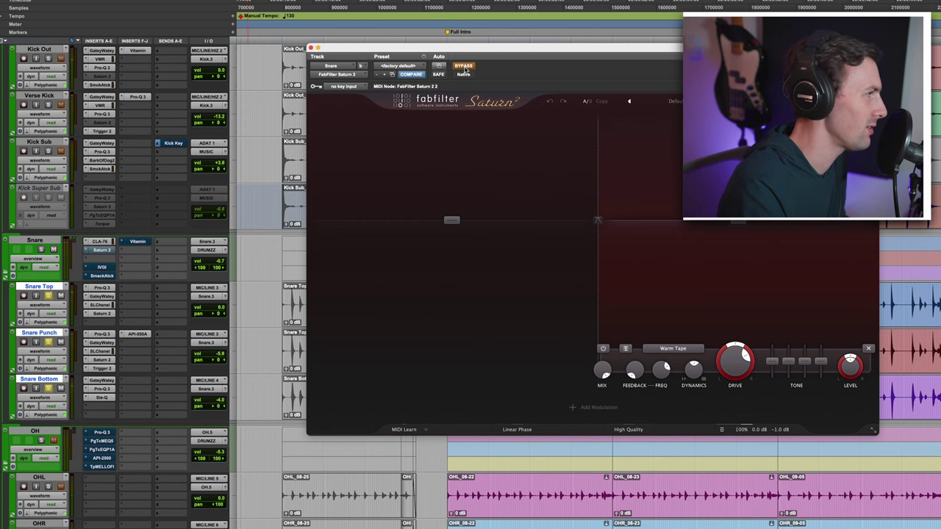
click(463, 66)
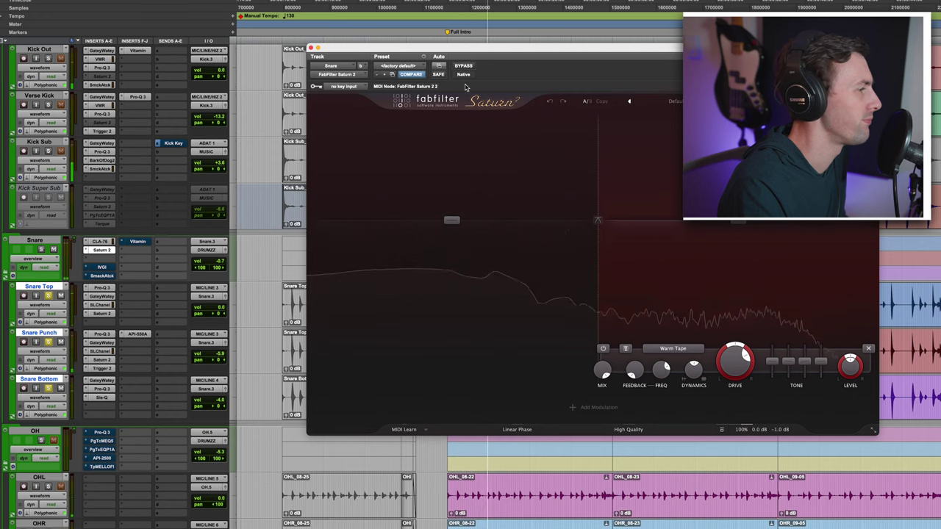
click(101, 267)
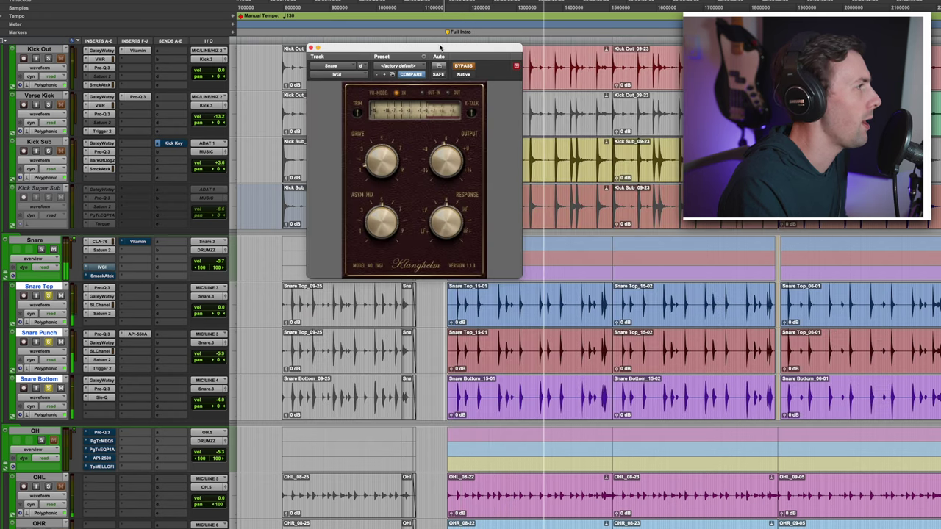
drag(447, 48, 559, 77)
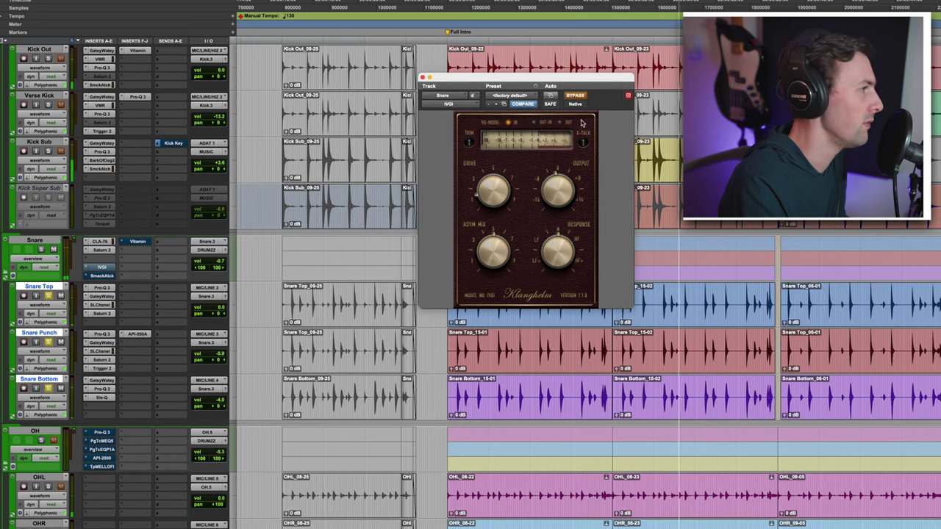
- Take Smack Attack and Vitamin on the Snare bus out of bypass and close their windows
click(101, 276)
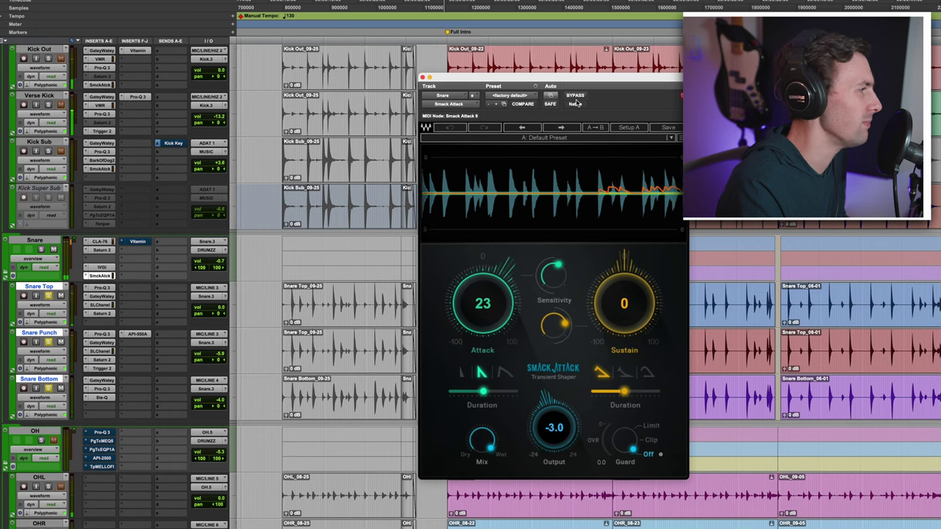
click(422, 76)
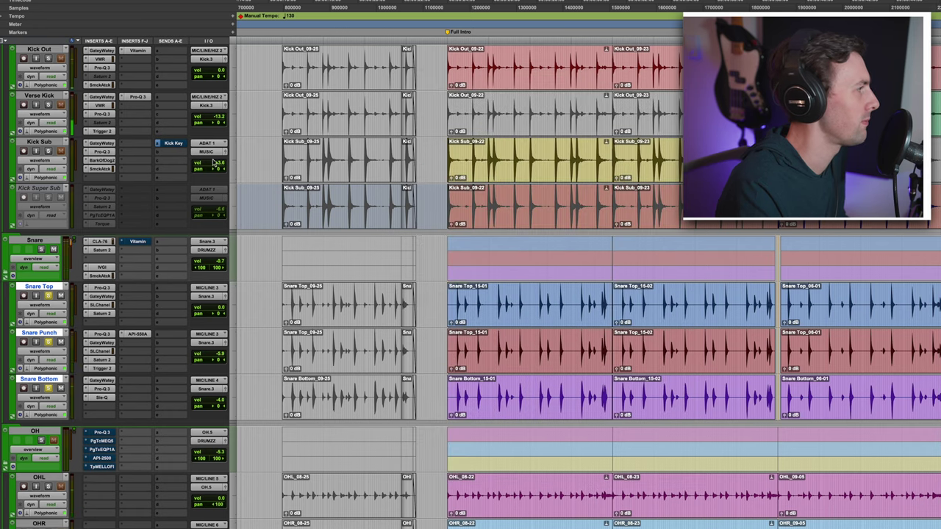
click(136, 242)
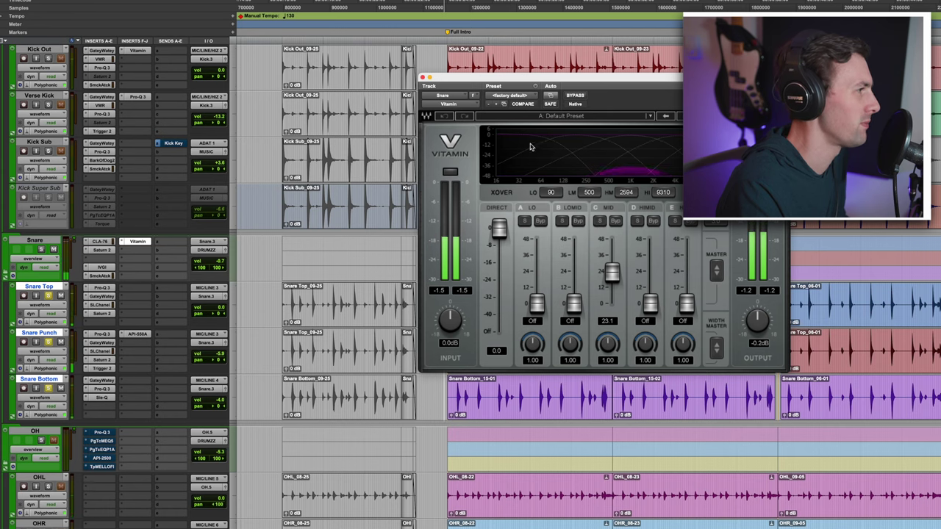
click(421, 77)
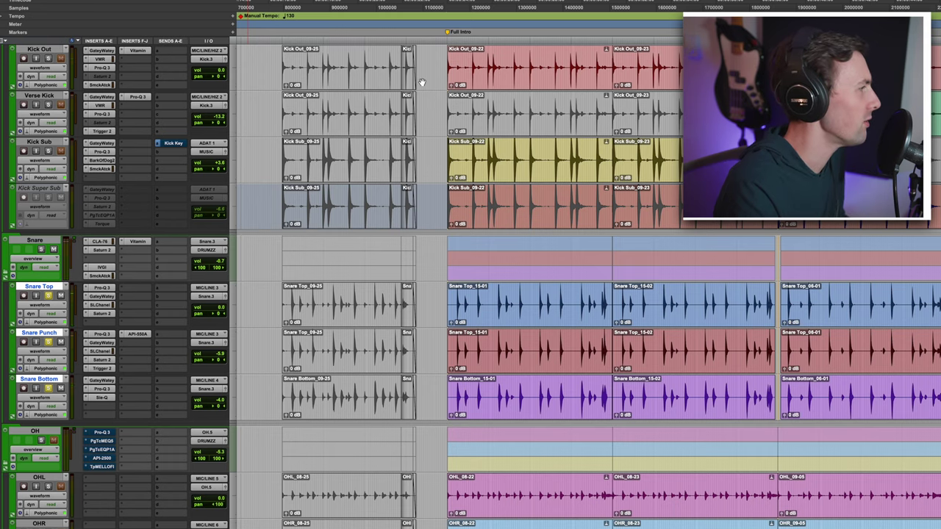
- Solo the Kick and Snare buses and play them together
scroll(42, 251, up, 3)
scroll(125, 278, down, 1)
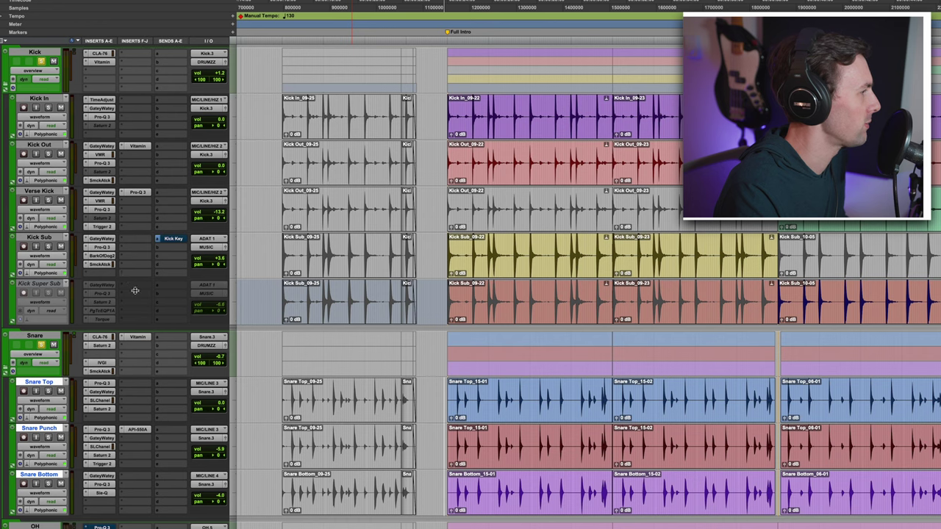
key(space)
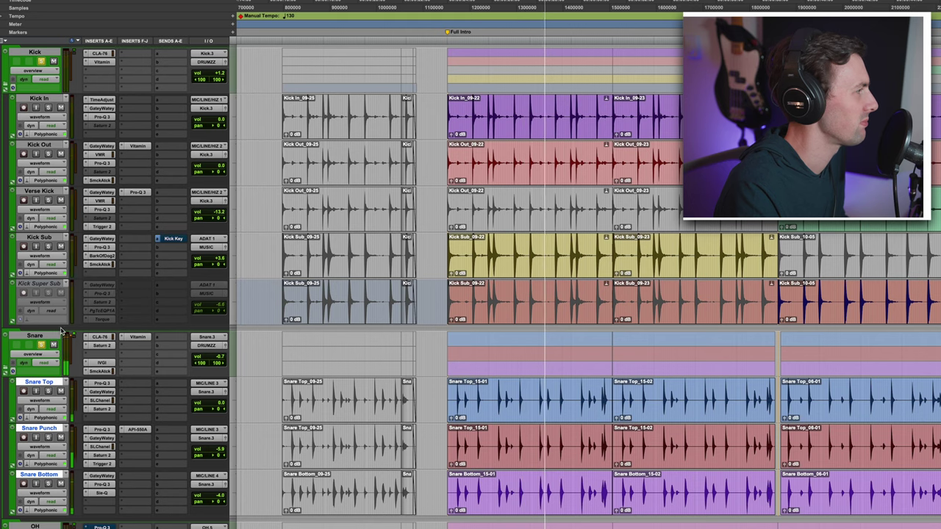
key(space)
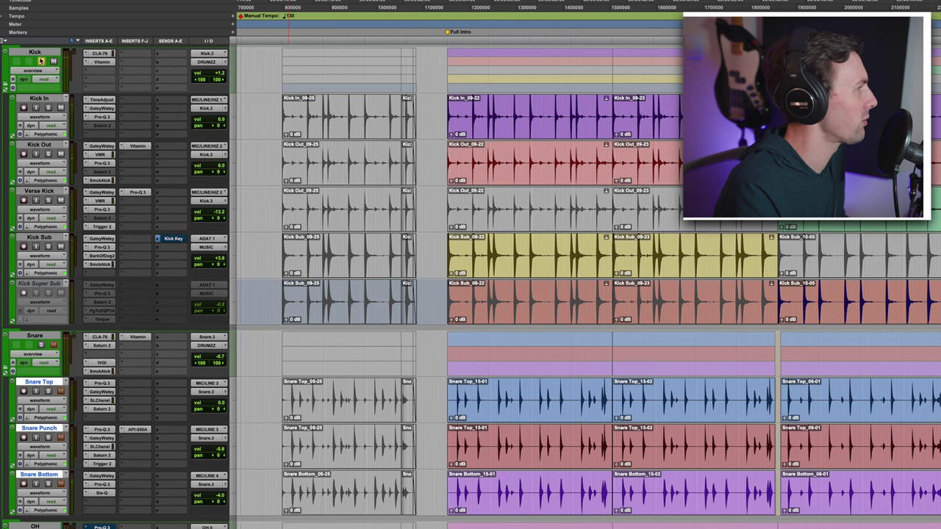
- Solo the OH bus, start playback and raise the bus volume to +10.8
scroll(163, 147, down, 8)
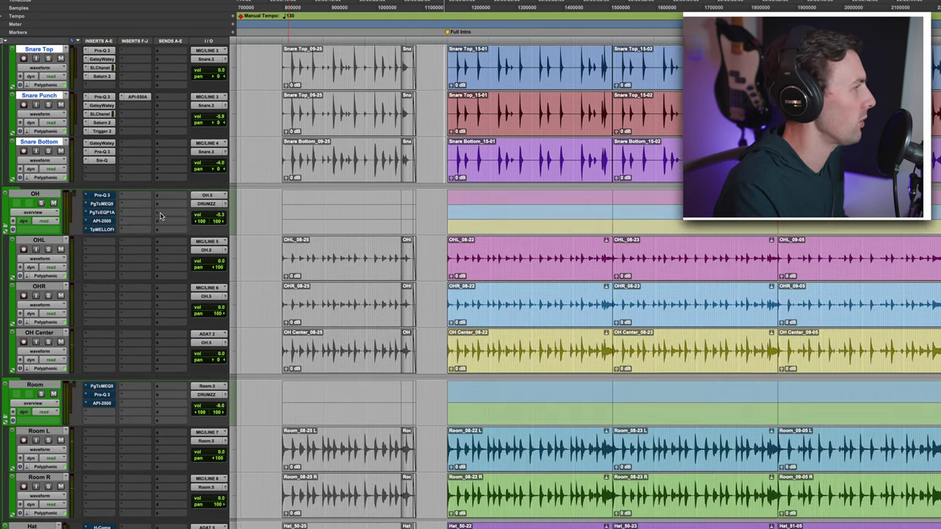
key(space)
drag(219, 215, 218, 216)
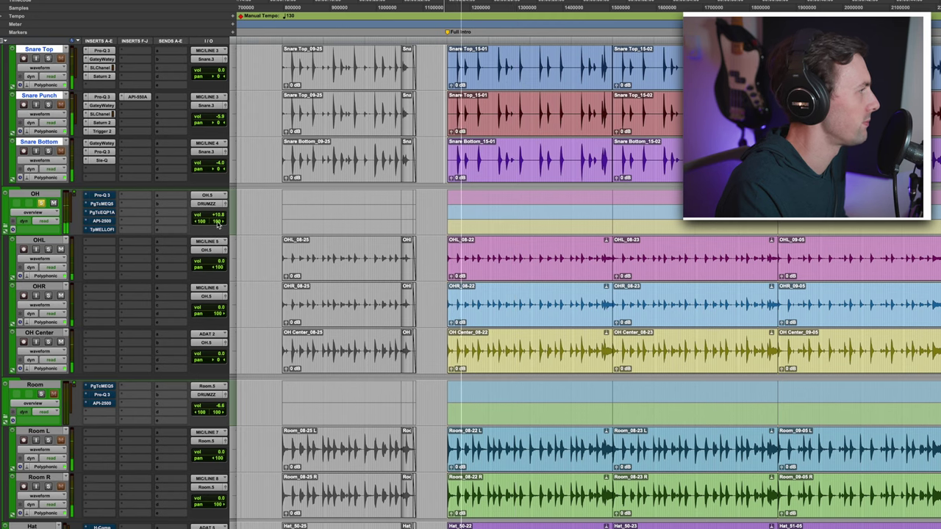
- Take Pro-Q 3 on the OH bus out of bypass and audition the overheads through it
scroll(139, 220, up, 3)
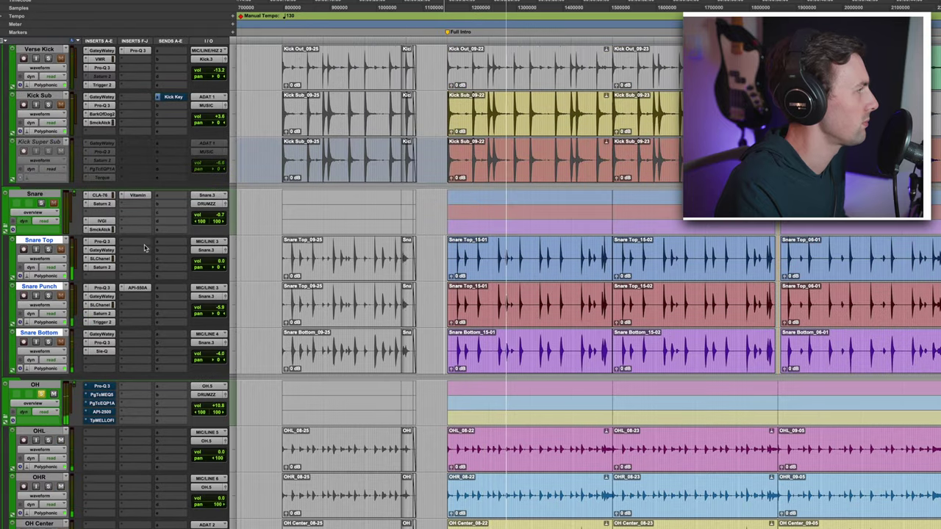
scroll(147, 235, down, 4)
scroll(158, 235, up, 5)
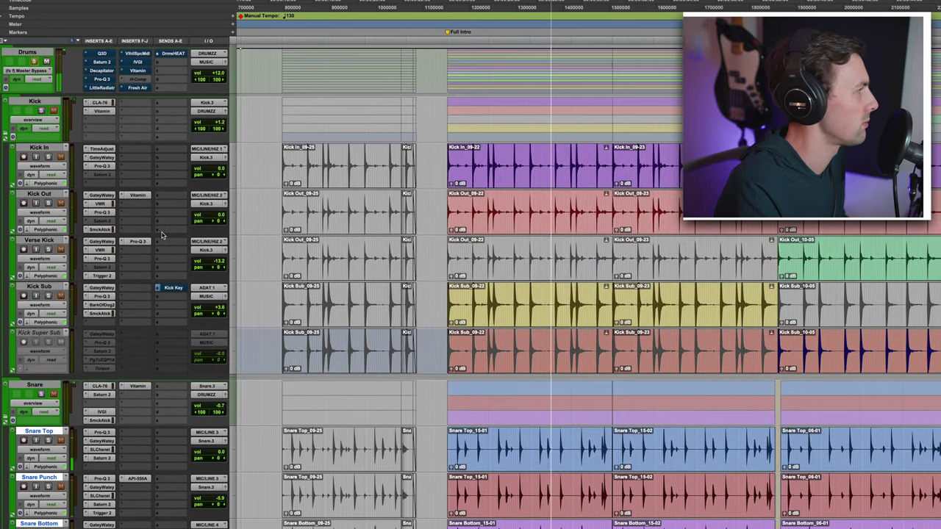
scroll(161, 233, down, 5)
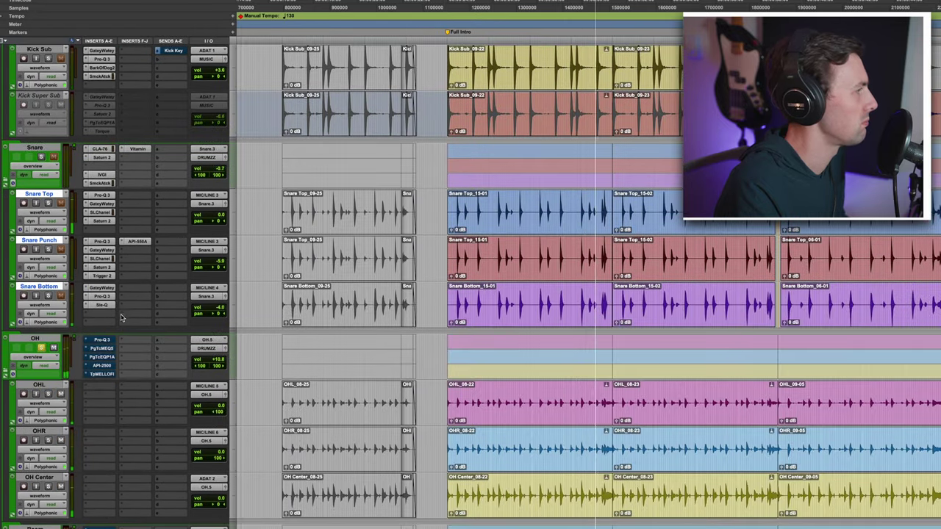
click(106, 340)
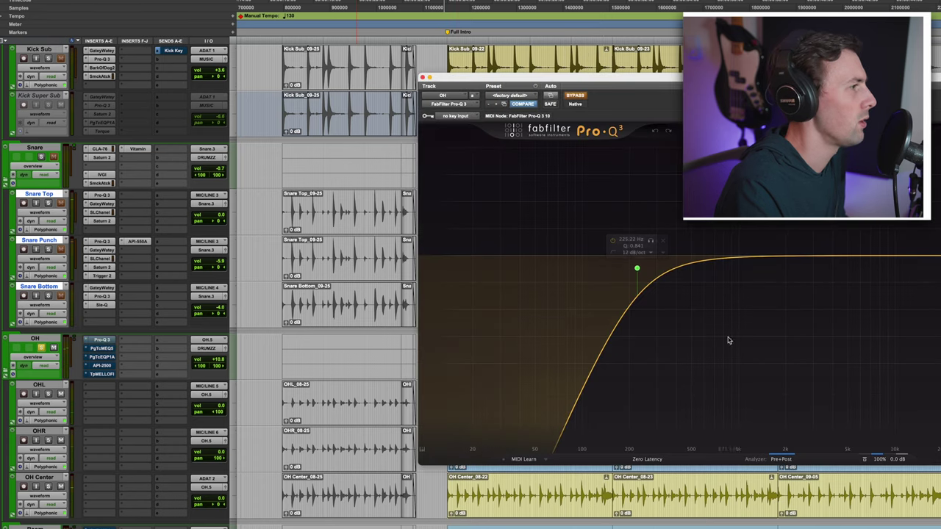
click(577, 97)
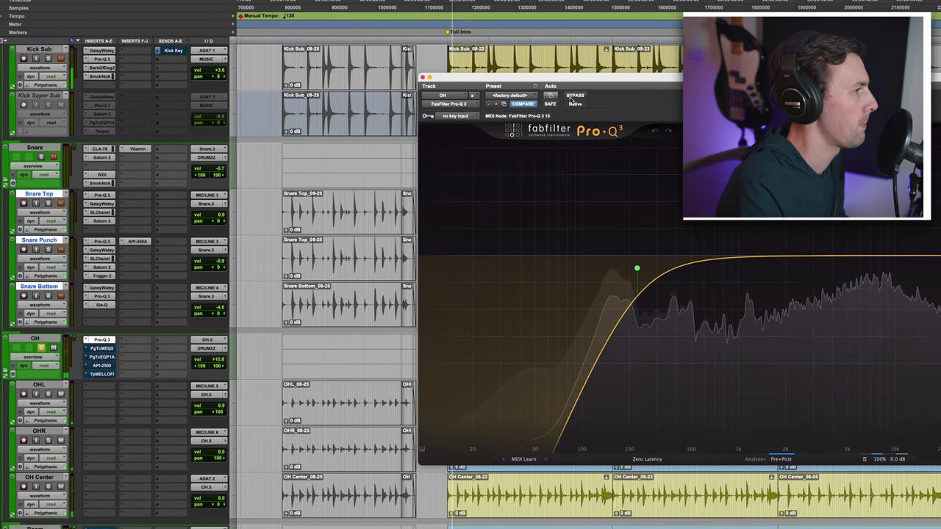
- Compare the overheads with PuigTec MEQ5 on the OH bus on and off, leave it out of bypass and close it
click(103, 348)
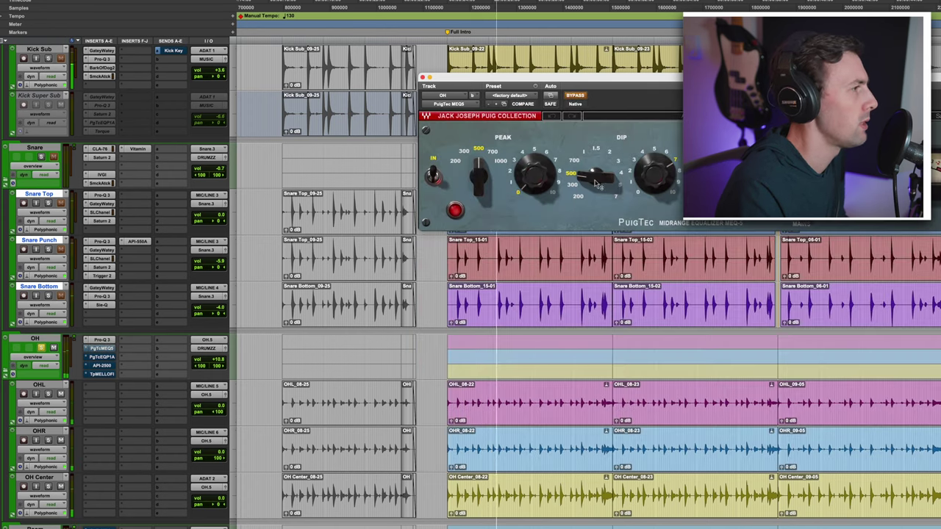
drag(597, 89, 482, 88)
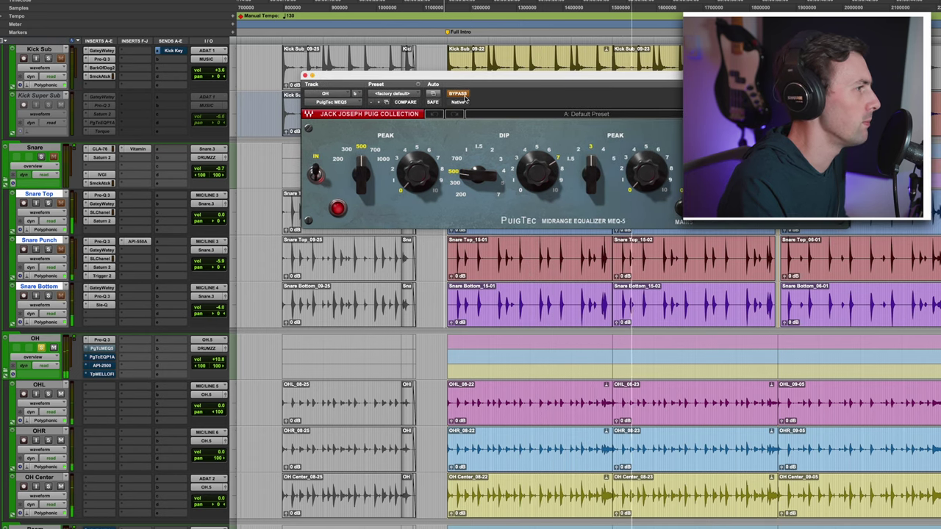
click(459, 94)
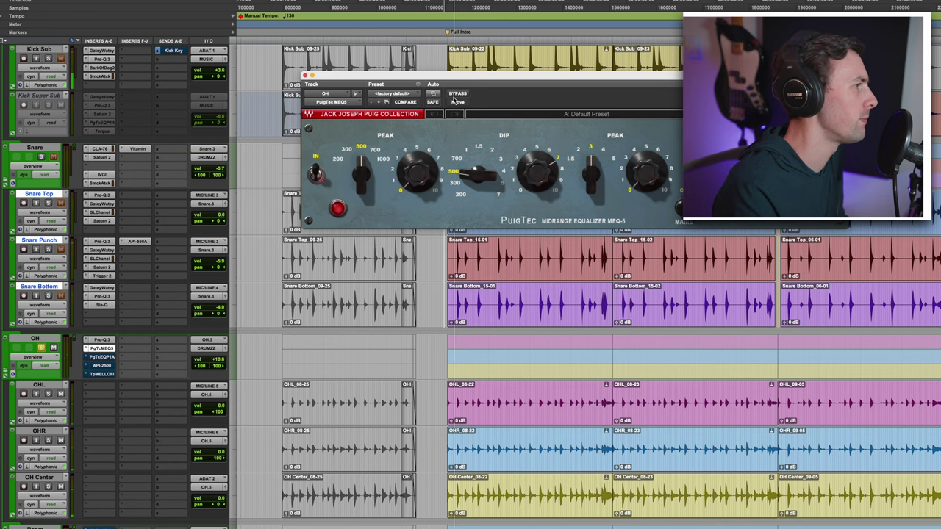
click(458, 94)
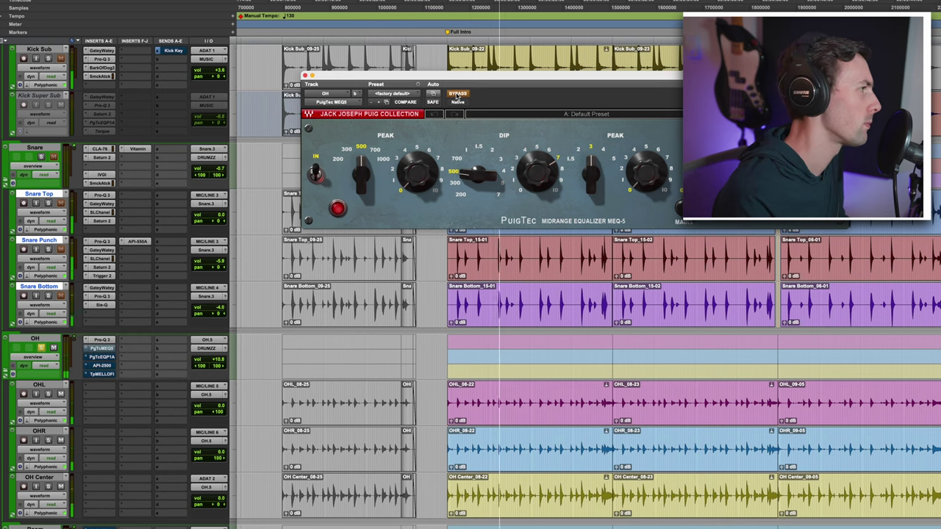
click(458, 94)
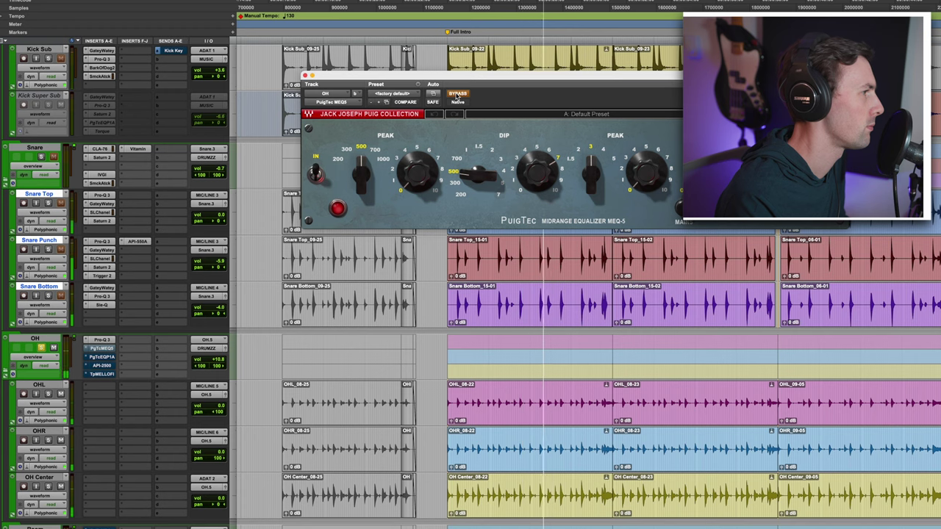
key(space)
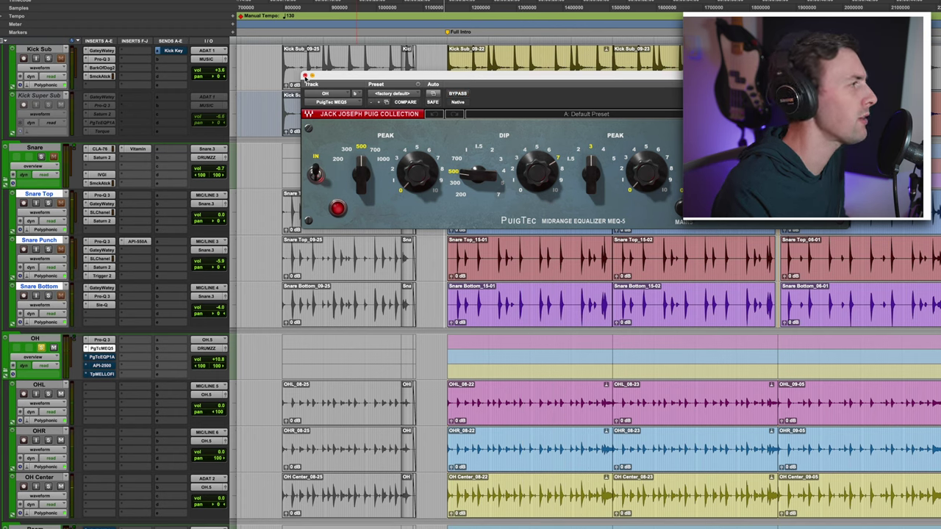
click(305, 75)
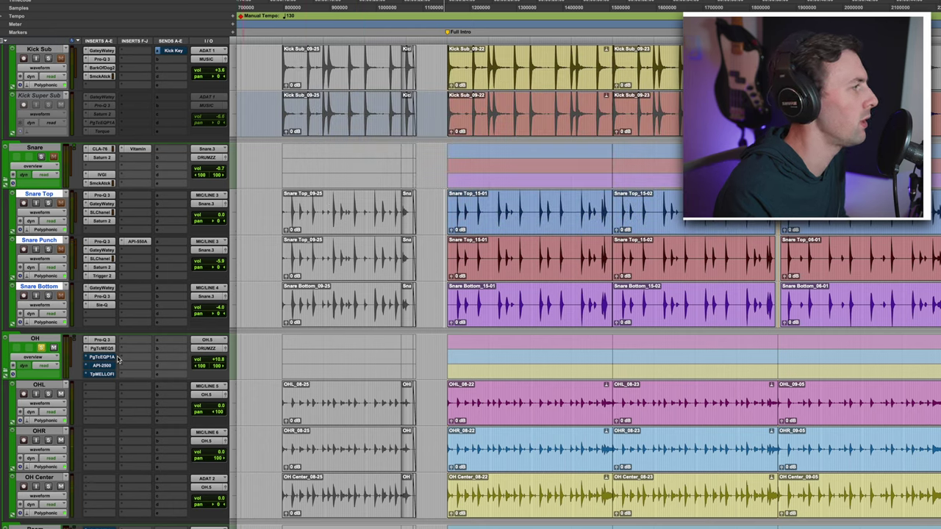
- Play the overheads, take PuigTec EQP1A on the OH bus out of bypass and close its window
click(106, 358)
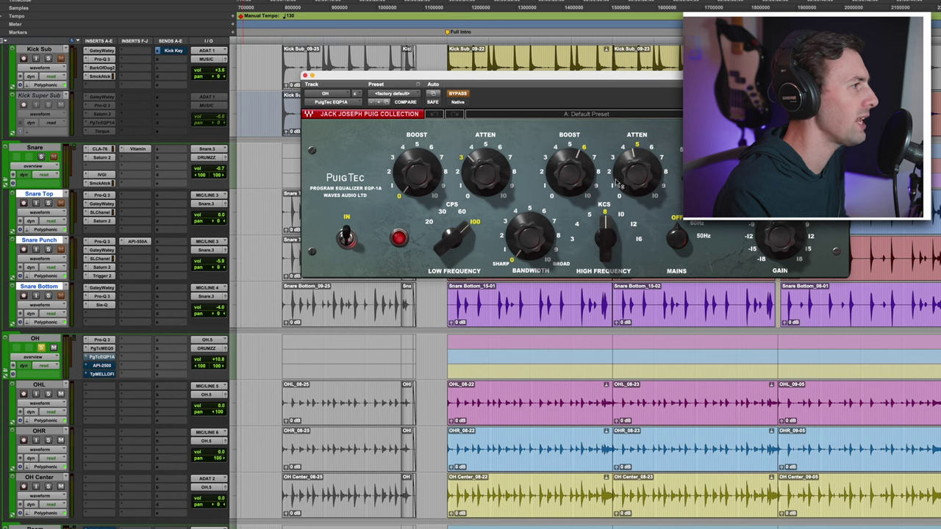
key(space)
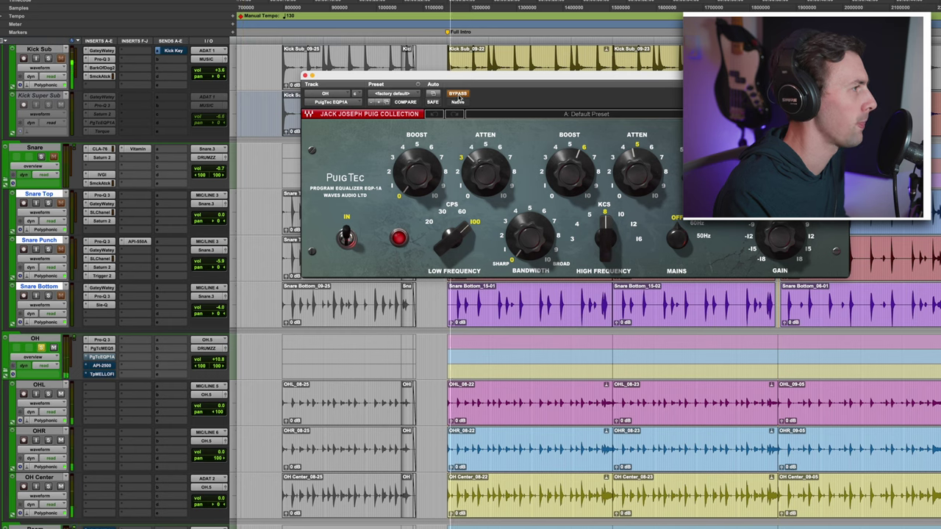
click(460, 96)
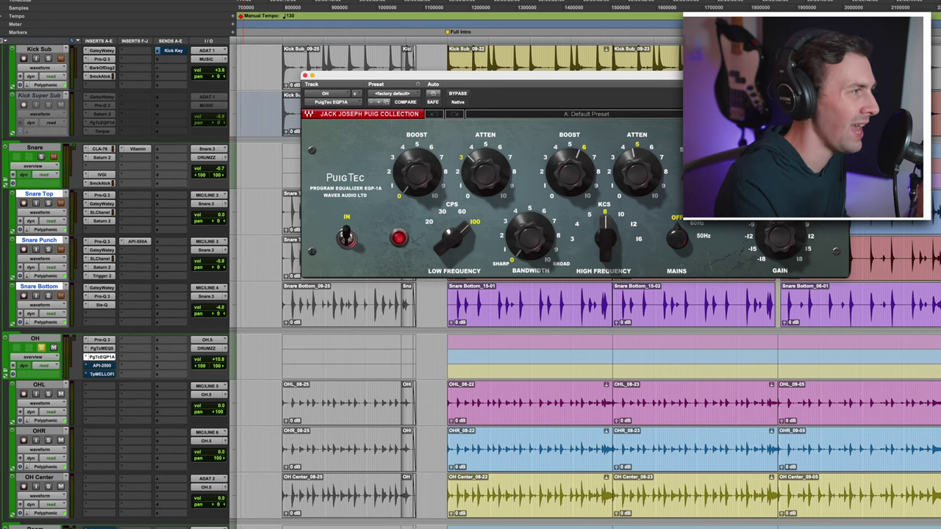
click(305, 75)
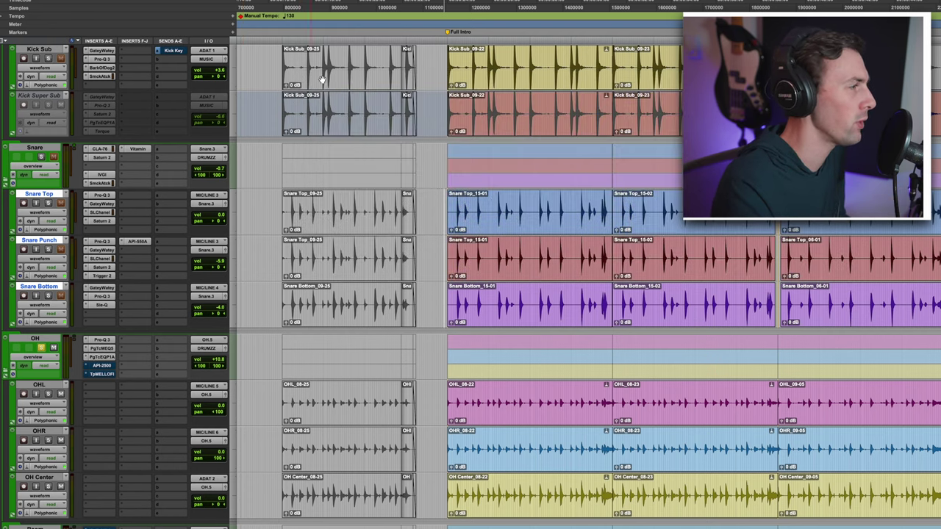
- Take API-2500 on the OH bus out of bypass and audition the overheads through it
click(100, 365)
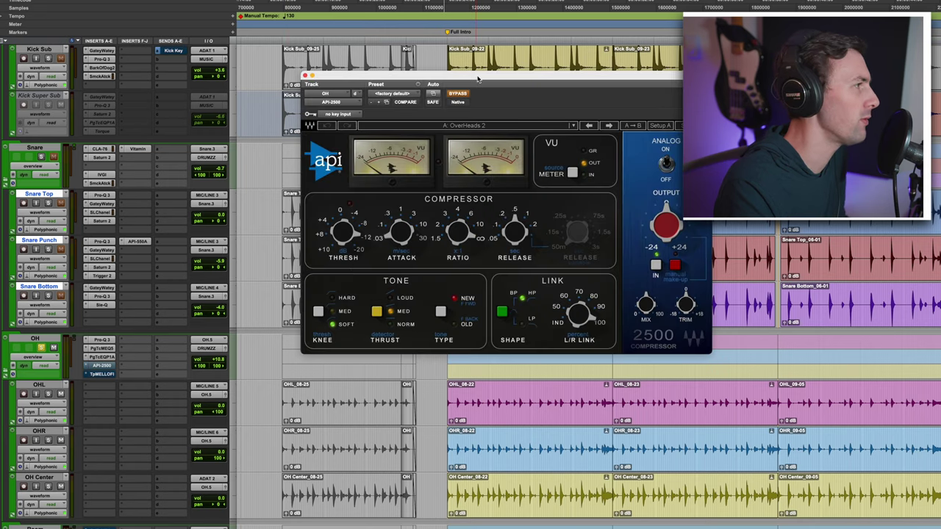
drag(477, 79, 507, 70)
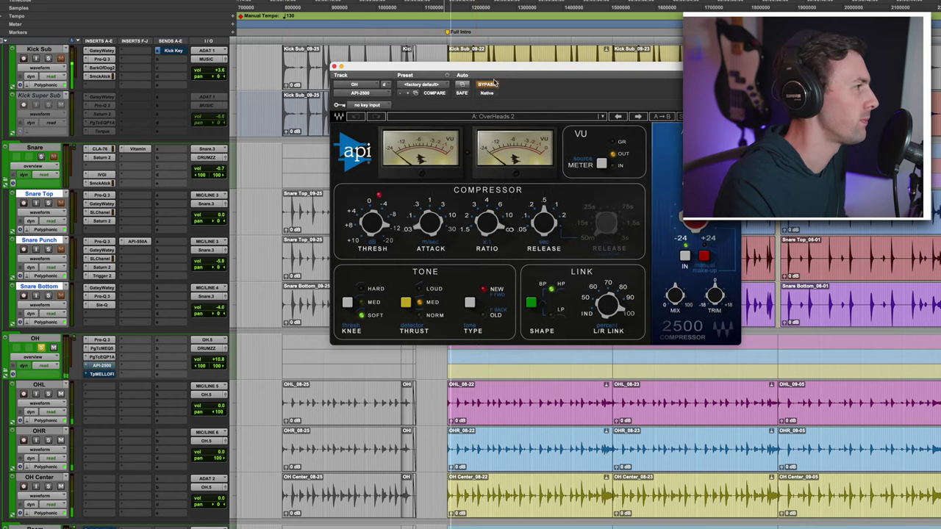
click(491, 86)
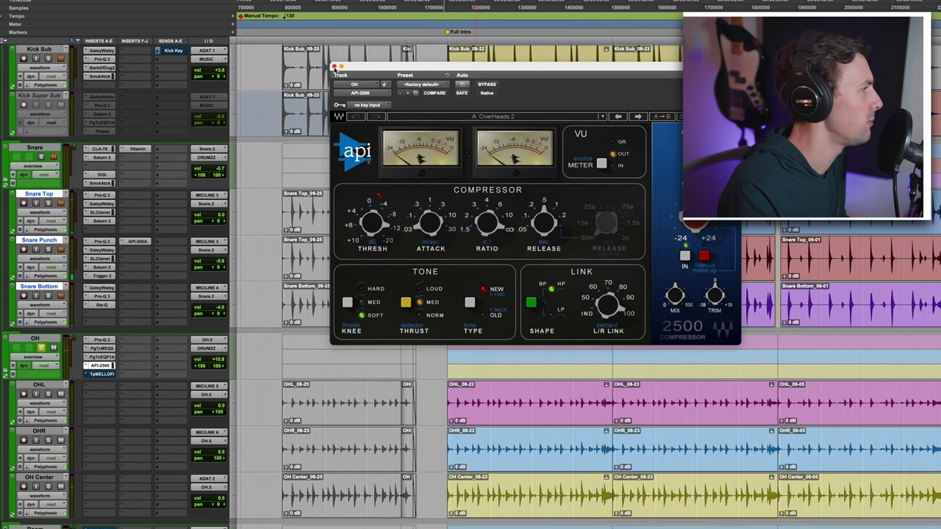
- Compare the overheads with Tape MELLO-FI on the OH bus on and off, leave it out of bypass and close it
click(107, 375)
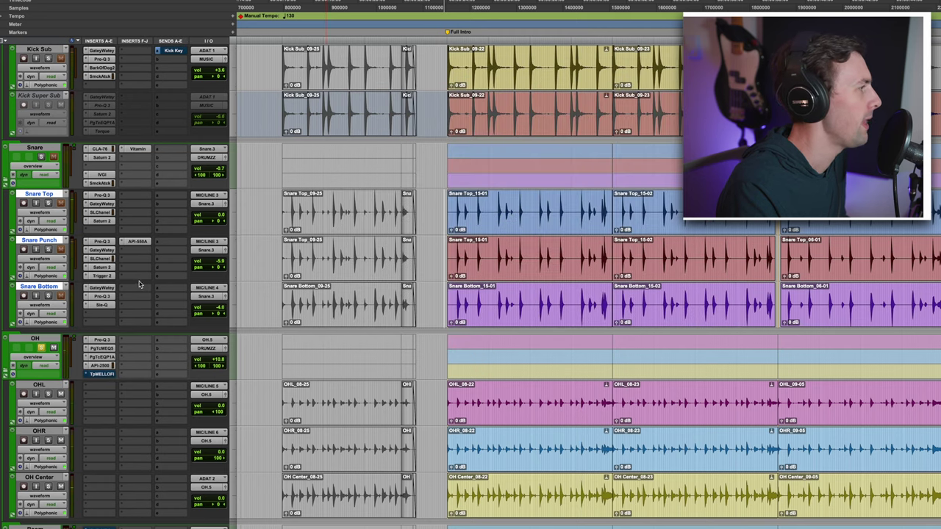
click(108, 375)
click(485, 86)
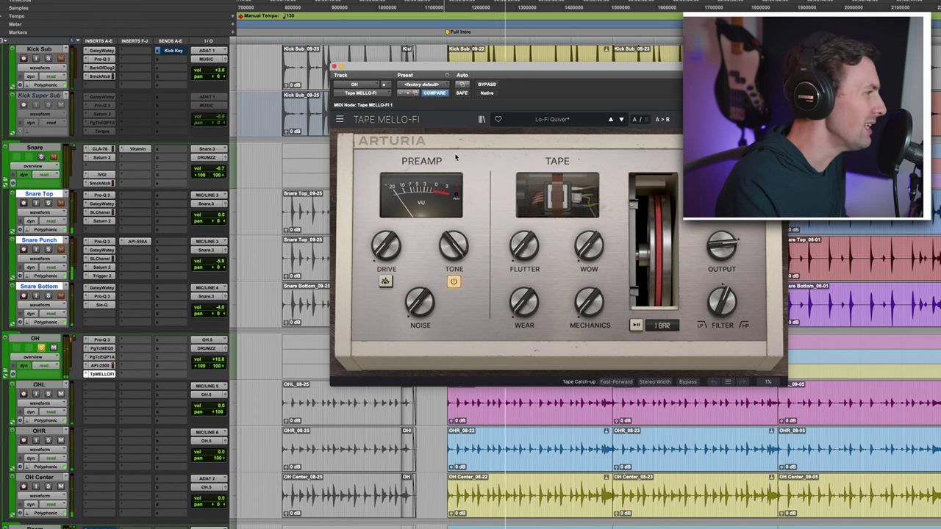
click(489, 86)
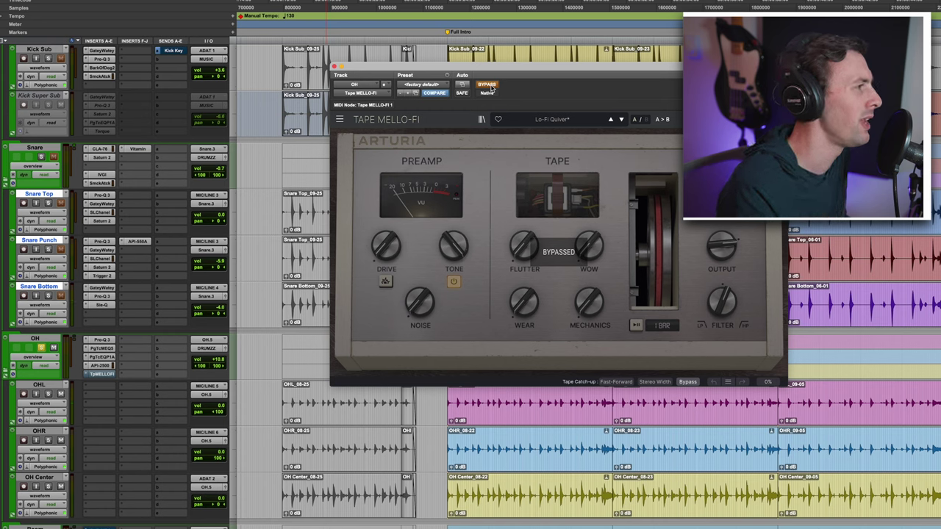
click(488, 85)
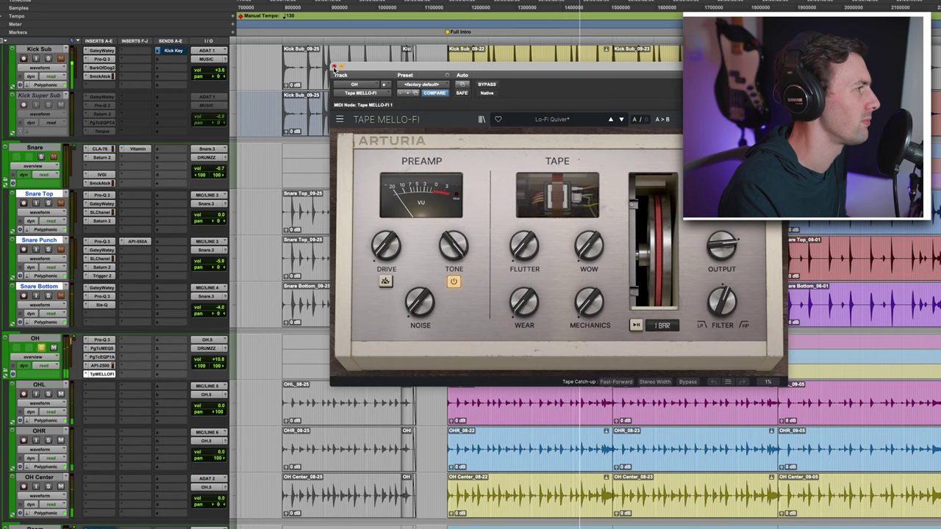
click(334, 67)
- Lower the OH bus volume to -5.3
scroll(219, 294, down, 3)
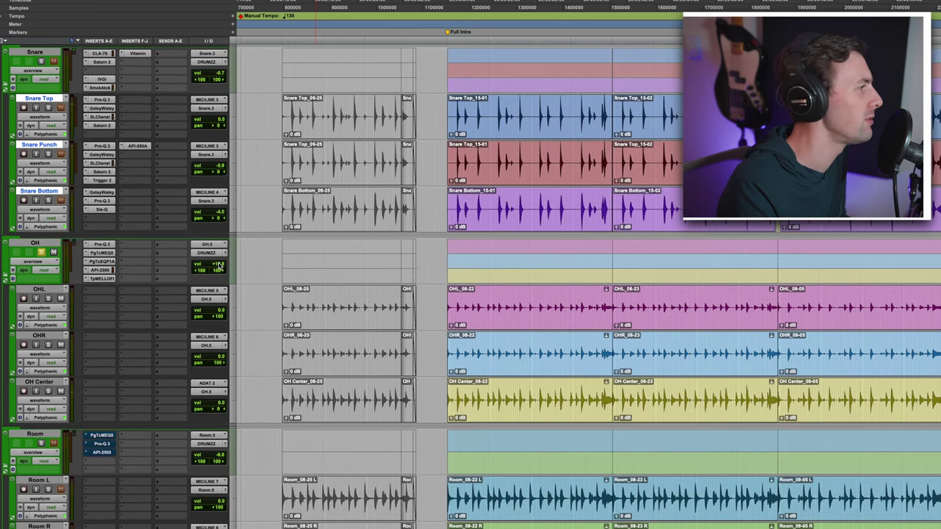
click(218, 267)
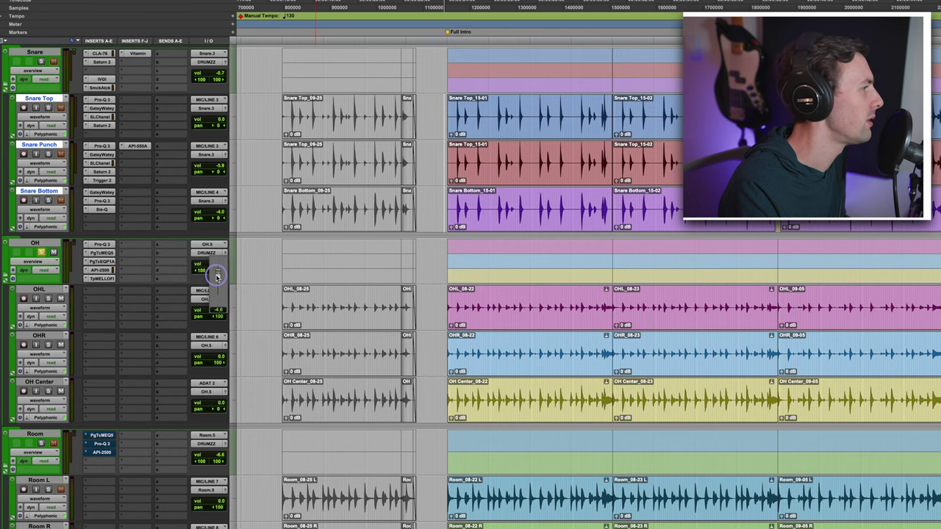
- Solo the Room bus in place of the OH bus and raise its volume to +7.8 during playback
scroll(132, 316, down, 3)
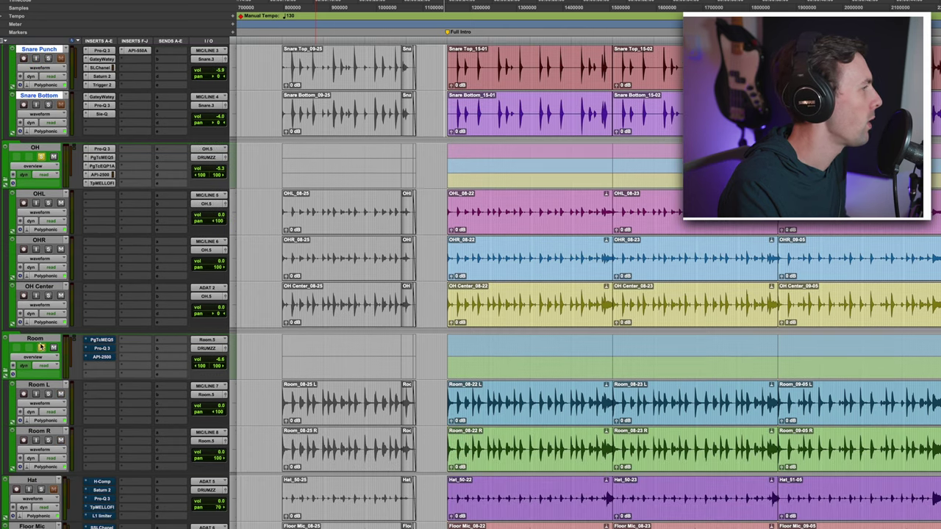
scroll(74, 213, down, 3)
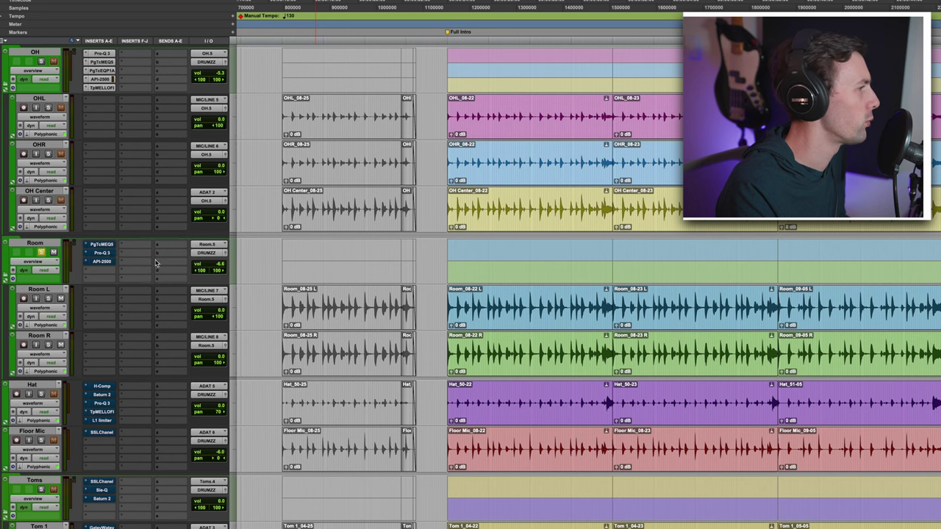
click(221, 267)
drag(221, 267, 219, 270)
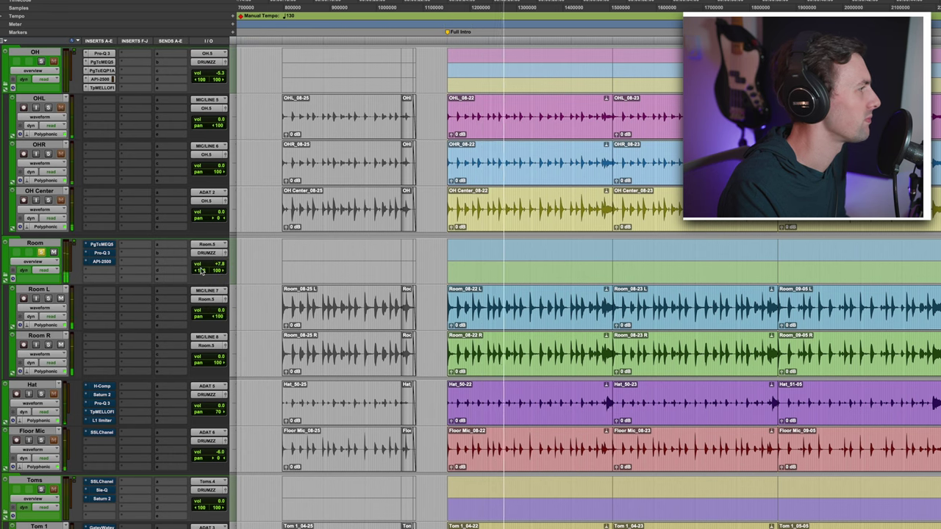
- Take PuigTec MEQ5 and Pro-Q 3 on the Room bus out of bypass while auditioning the room mics
click(102, 245)
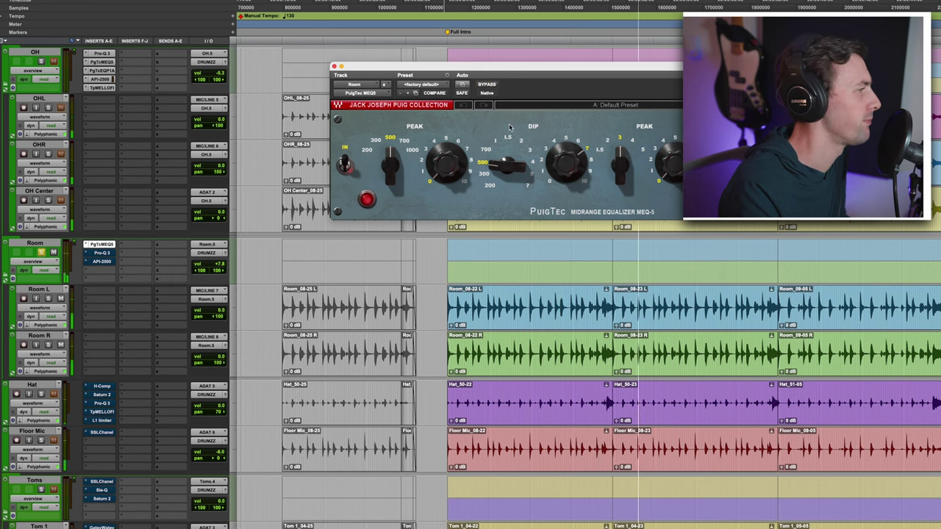
click(487, 85)
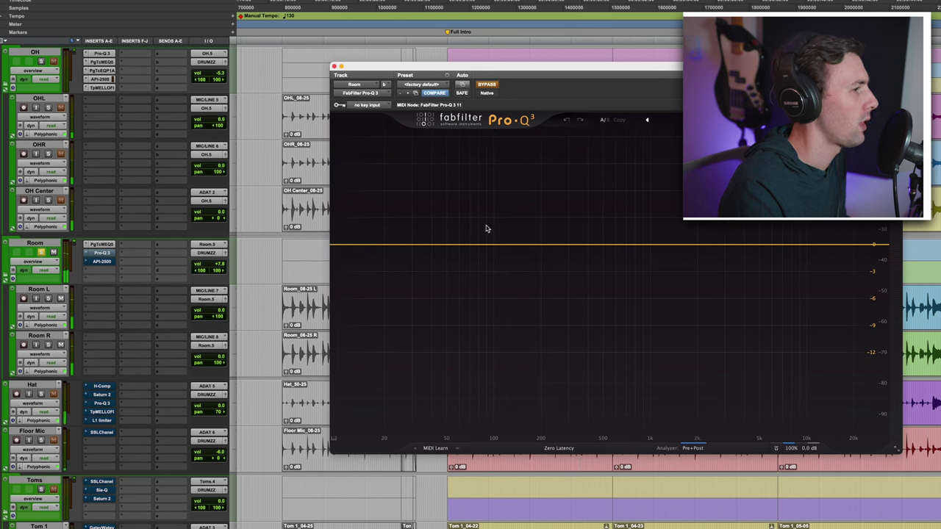
mouse_move(800, 451)
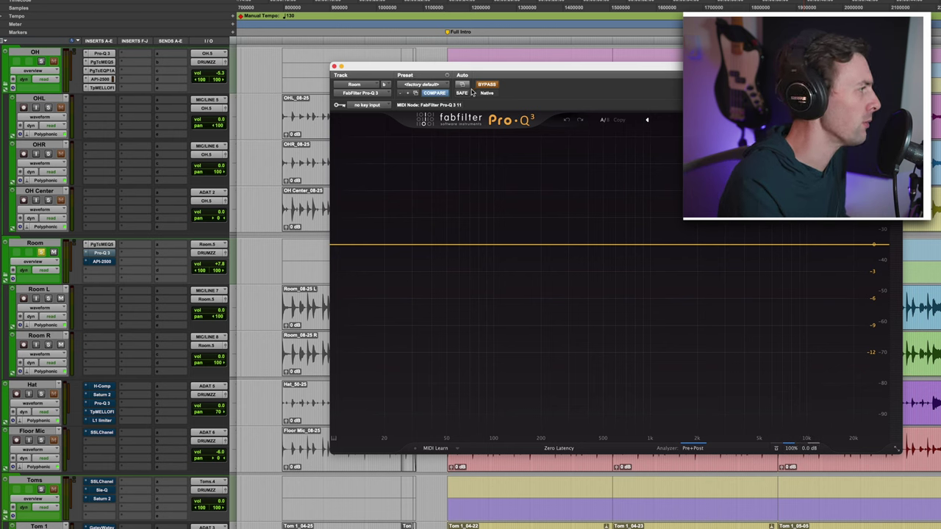
key(space)
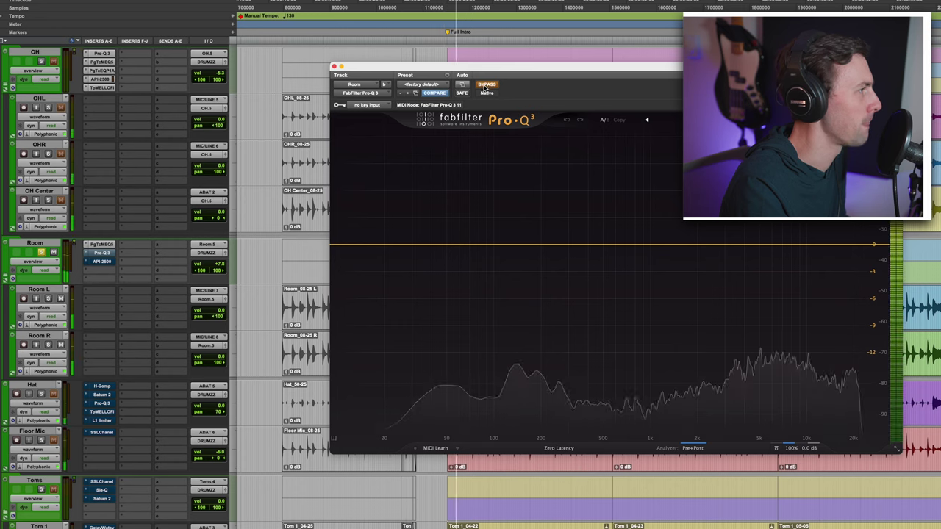
click(485, 85)
click(334, 67)
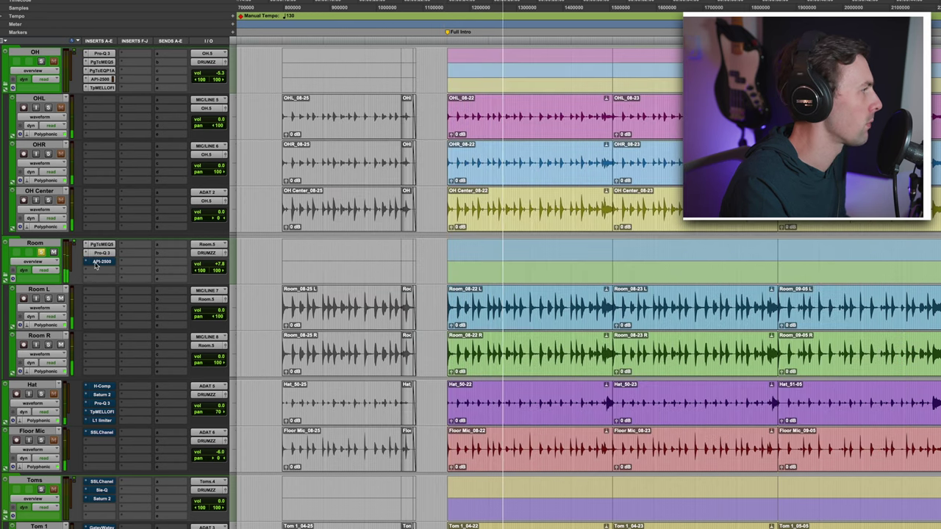
- Take API-2500 on the Room bus out of bypass, audition the compressed room sound and close the plug-in
click(102, 262)
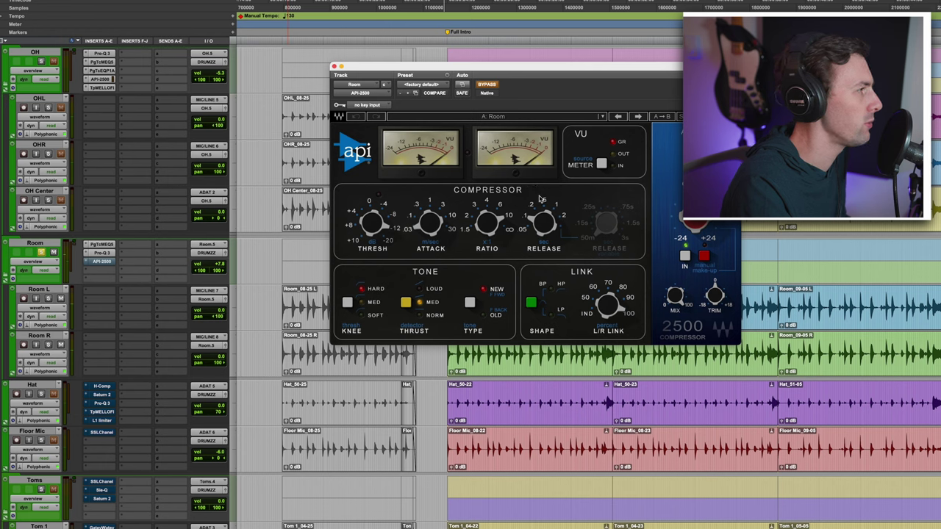
click(485, 86)
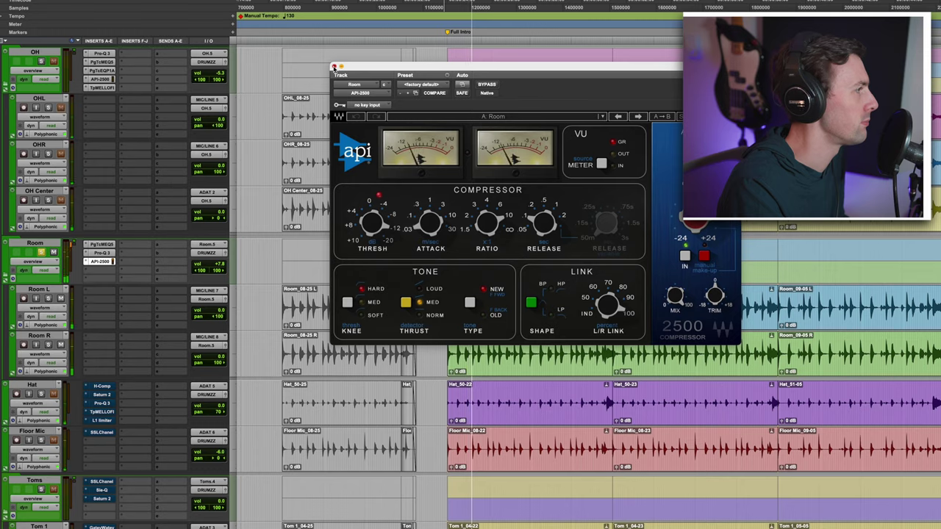
click(334, 66)
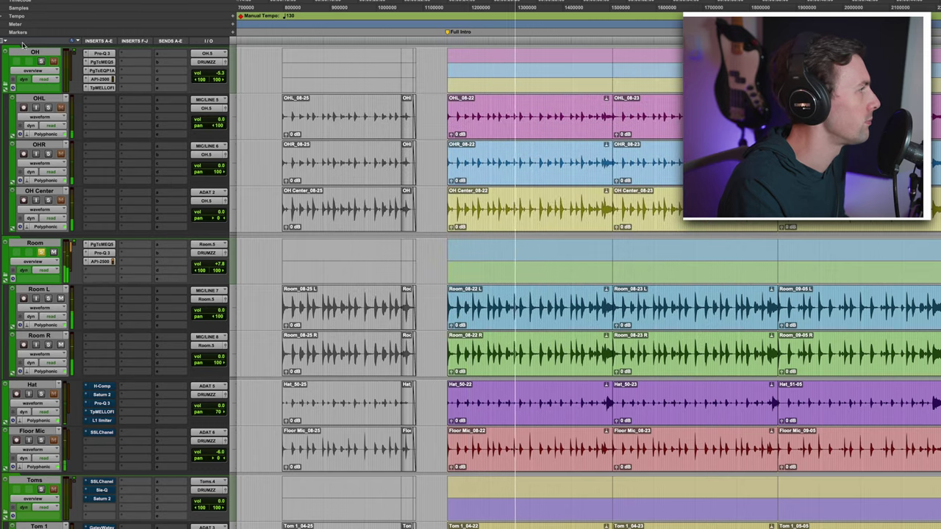
- Play the OH and Room buses soloed together and lower the Room bus volume to -6.6
key(space)
key(space)
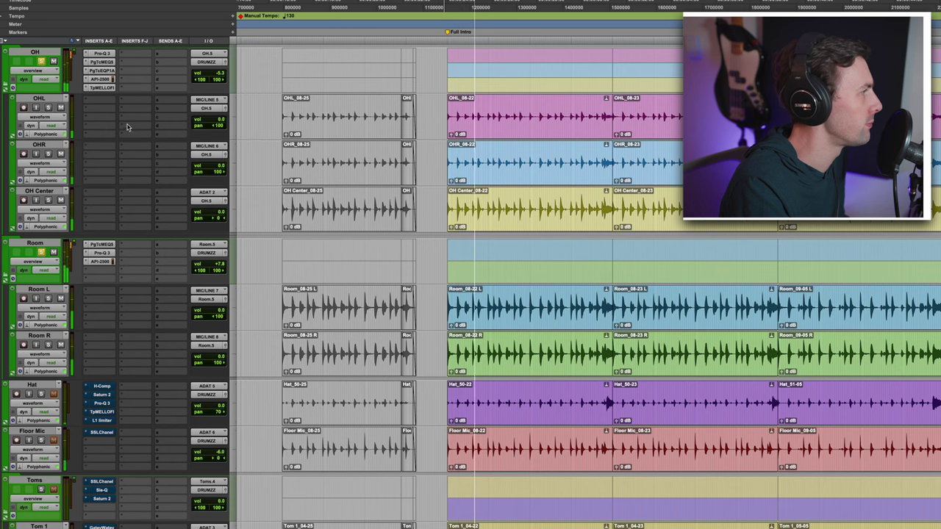
drag(218, 275, 218, 272)
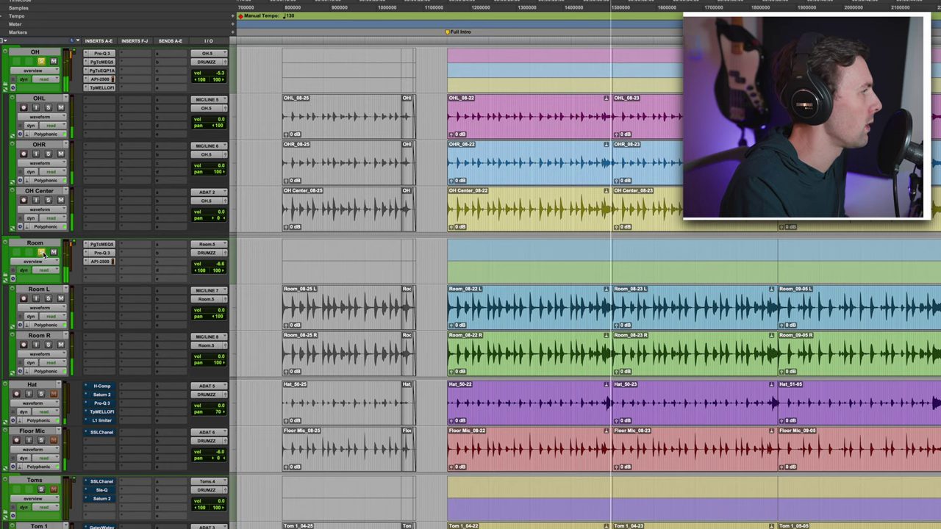
key(space)
- Solo only the Hat track, start playback and raise its volume to +9.0
scroll(99, 169, down, 4)
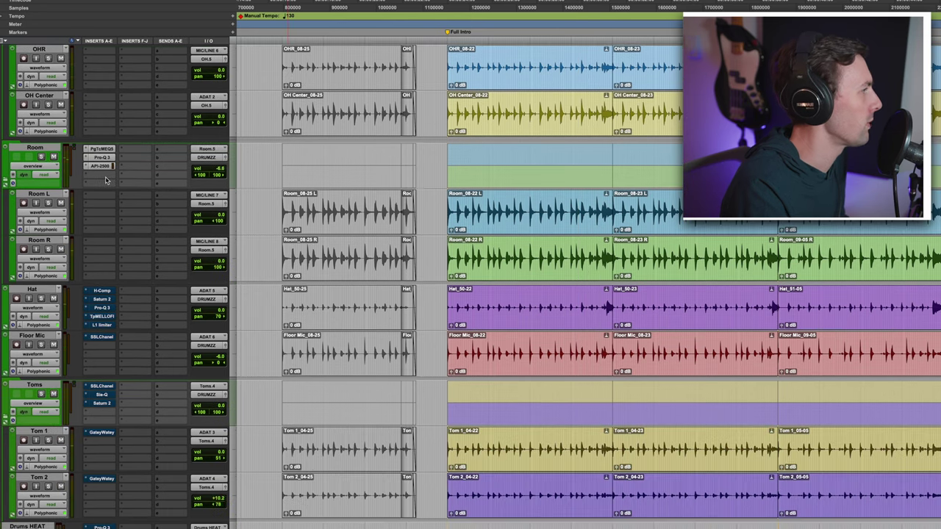
scroll(103, 302, down, 2)
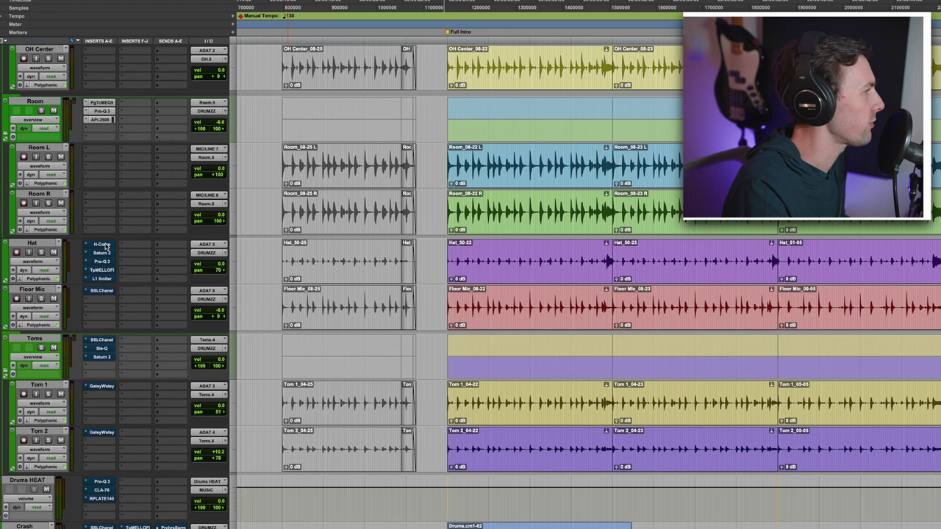
key(space)
click(41, 253)
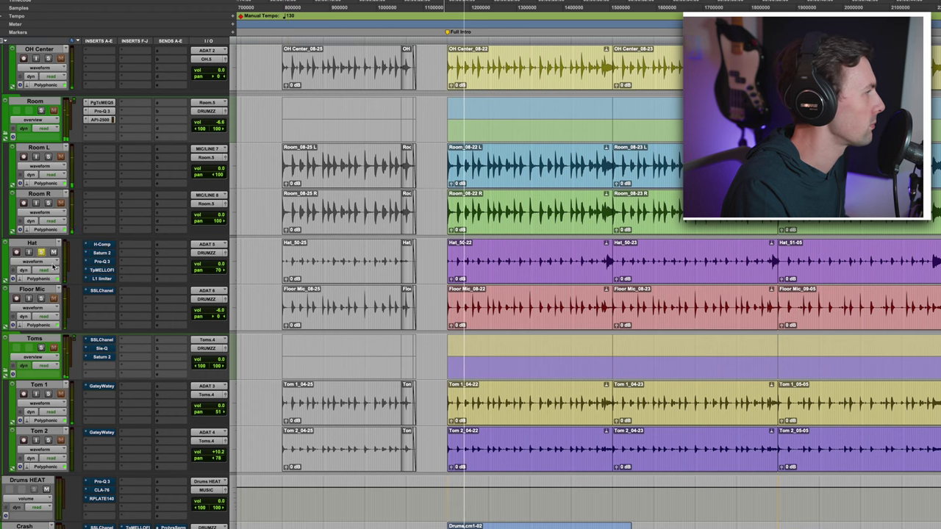
drag(215, 265, 224, 258)
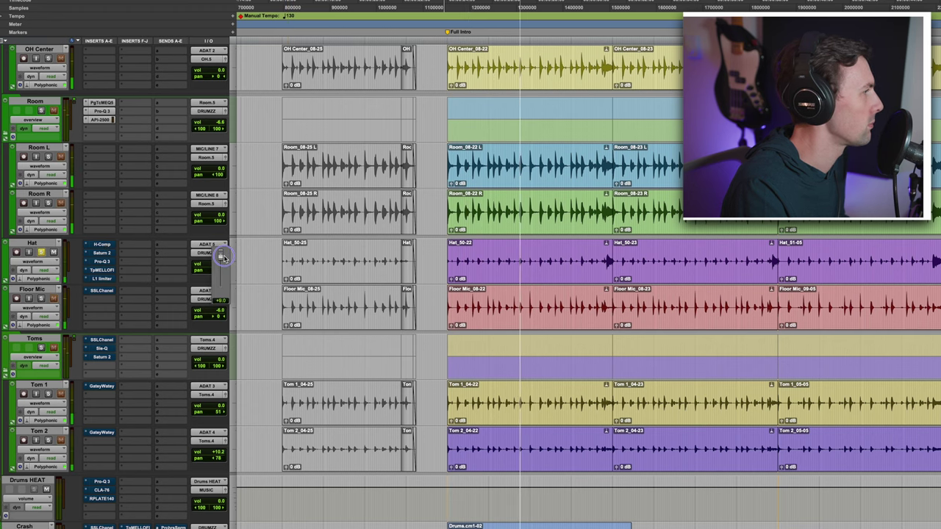
- Take H-Comp on the Hat track out of bypass during playback and close its window
click(103, 244)
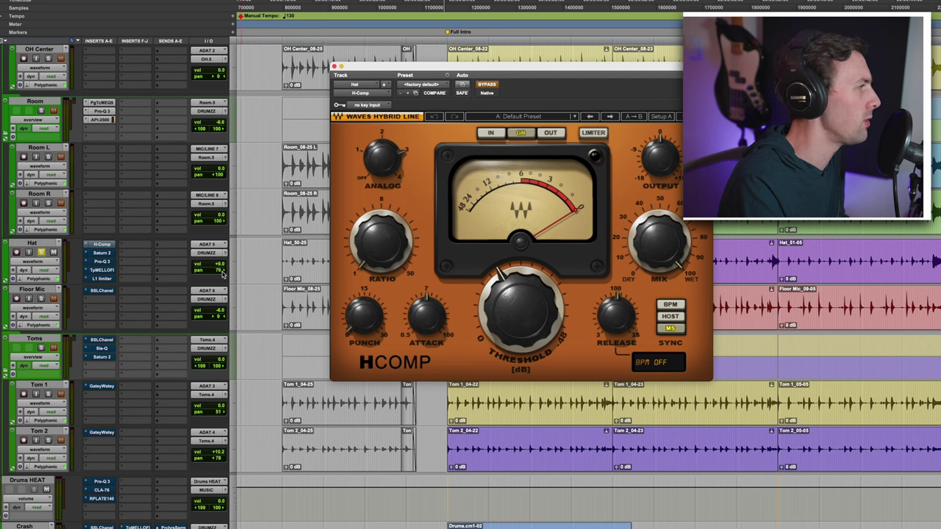
click(489, 85)
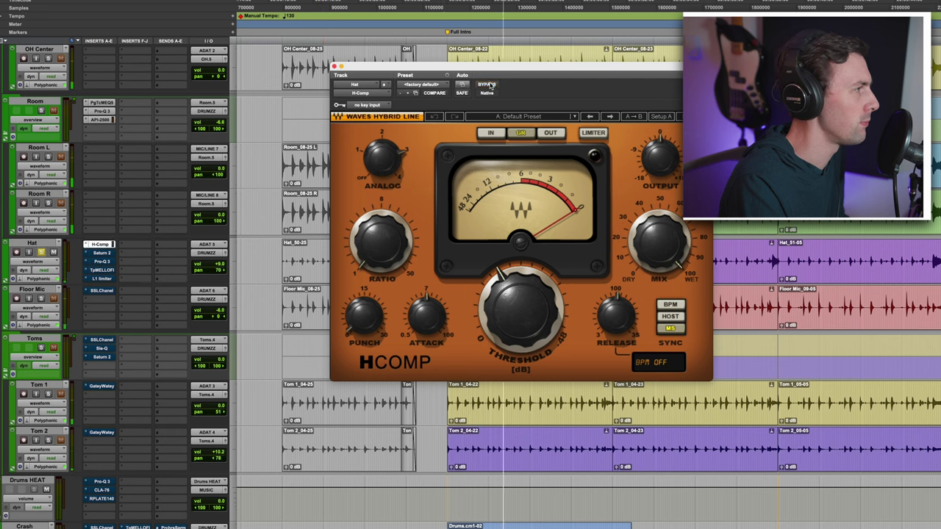
click(333, 66)
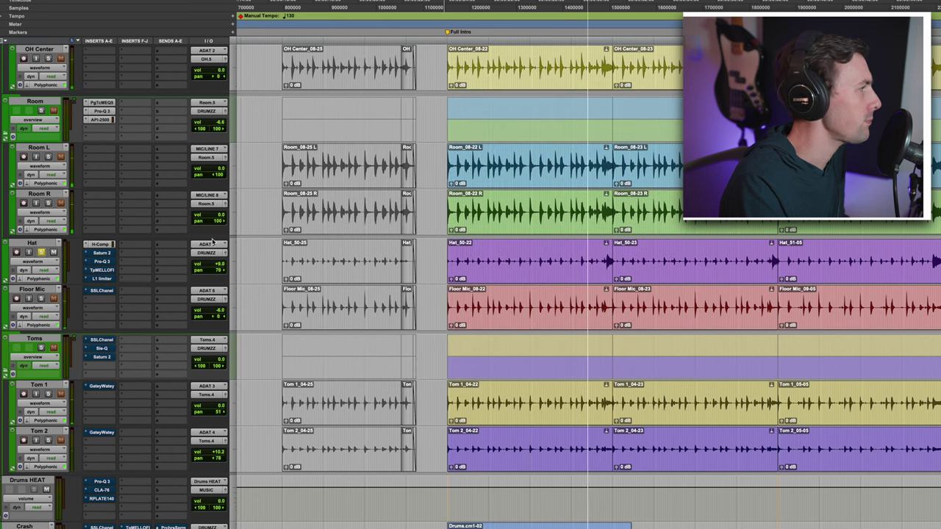
- Take Saturn 2 on the Hat track out of bypass, audition its saturation and close the plug-in
click(101, 252)
mouse_move(701, 262)
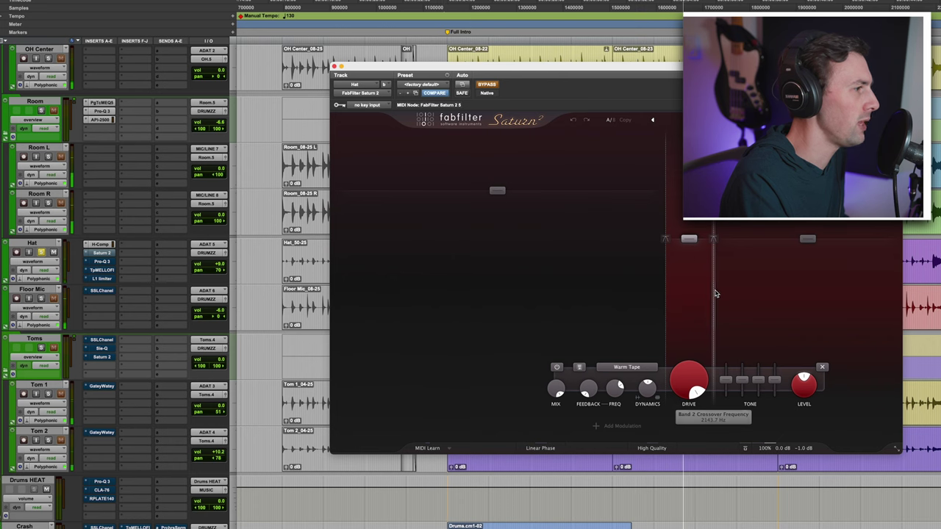
click(485, 86)
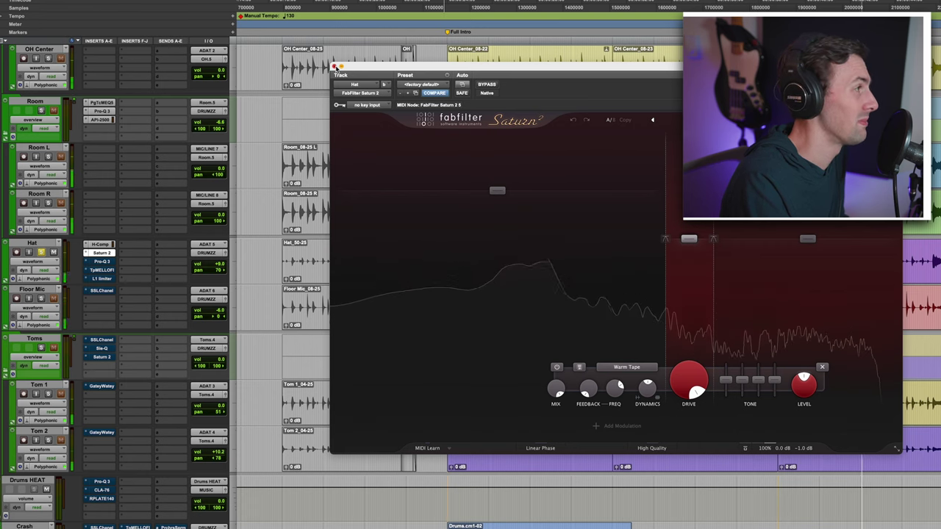
click(334, 67)
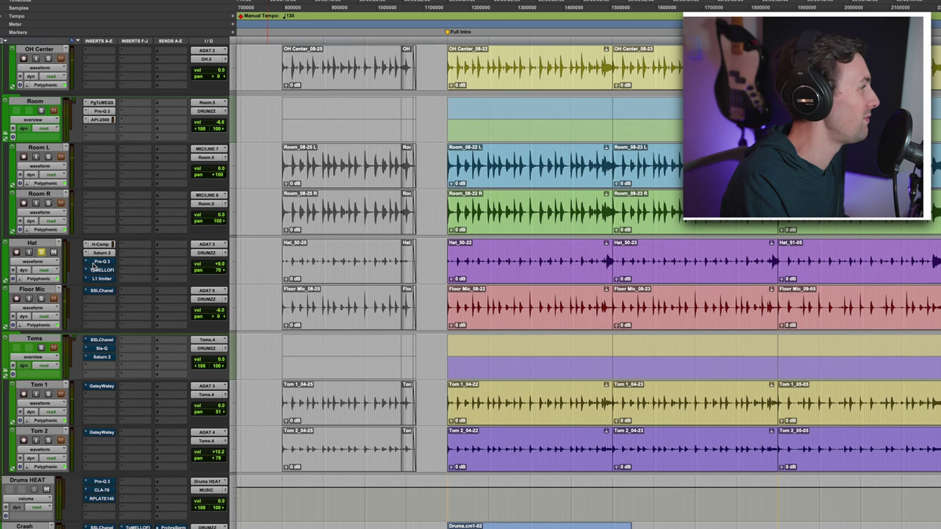
- Inspect Pro-Q 3 on the Hat track, start playback and take it out of bypass
click(99, 261)
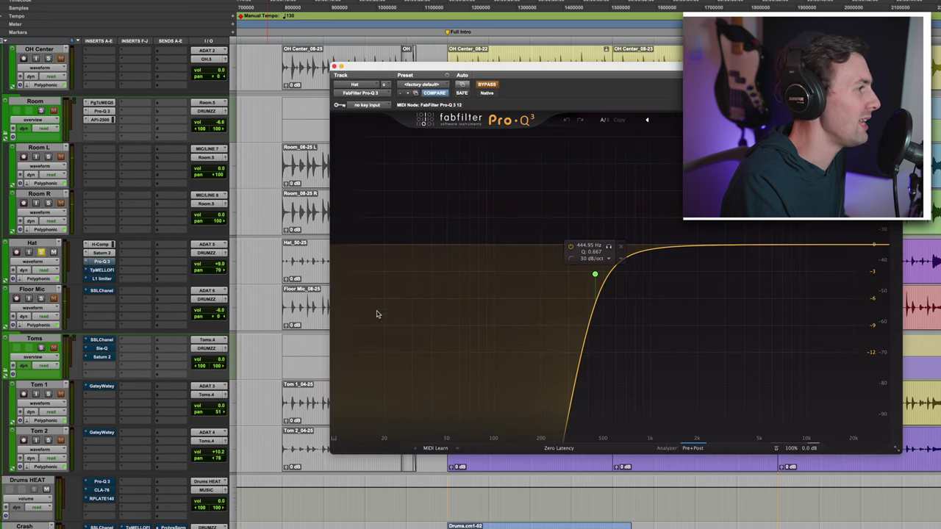
key(space)
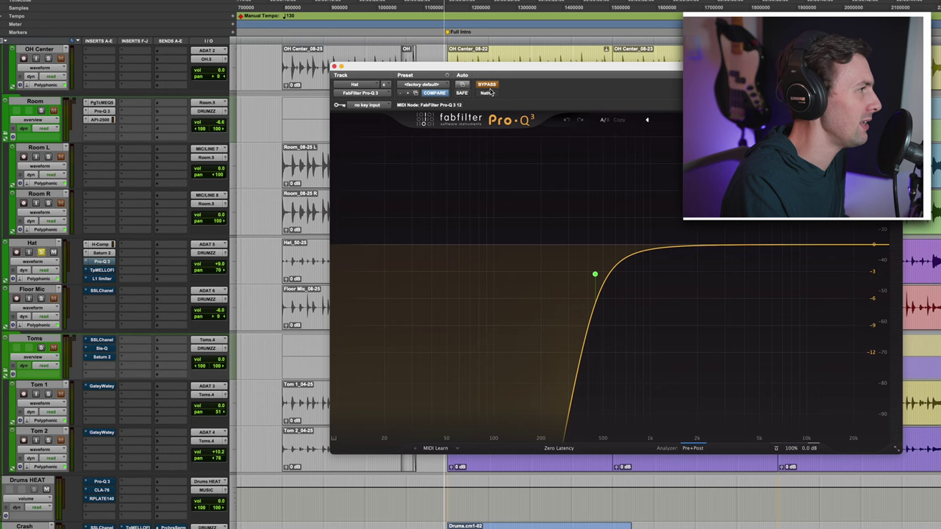
super+click(102, 262)
- Take Tape MELLO-FI and L1 limiter on the Hat track out of bypass, close the plug-in window and stop playback
click(102, 269)
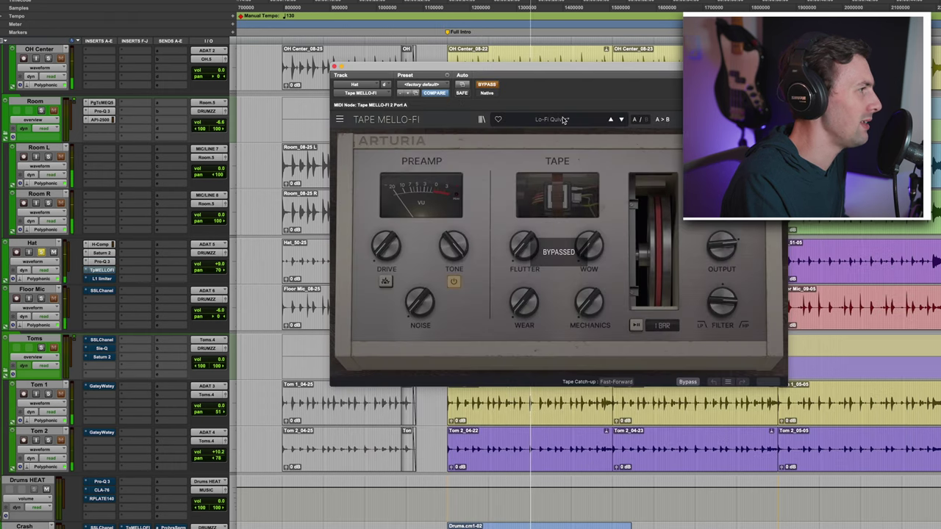
click(489, 86)
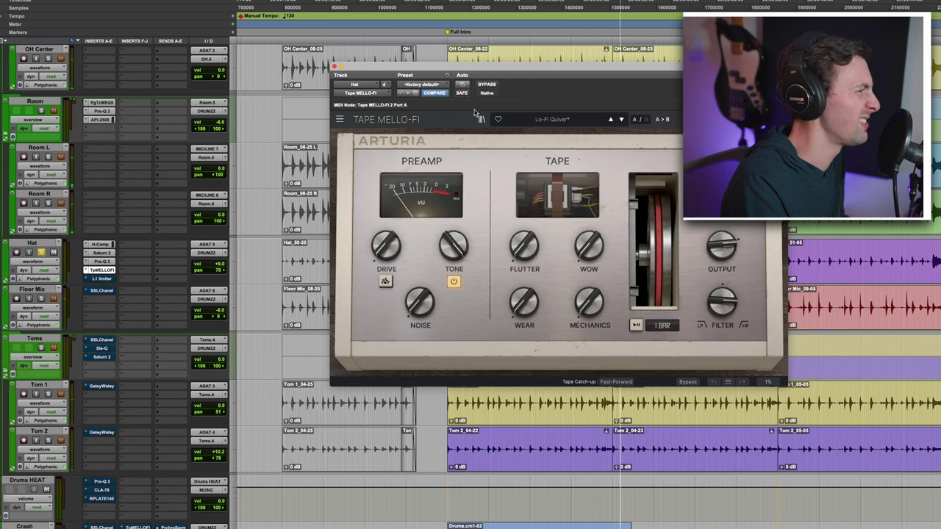
click(103, 278)
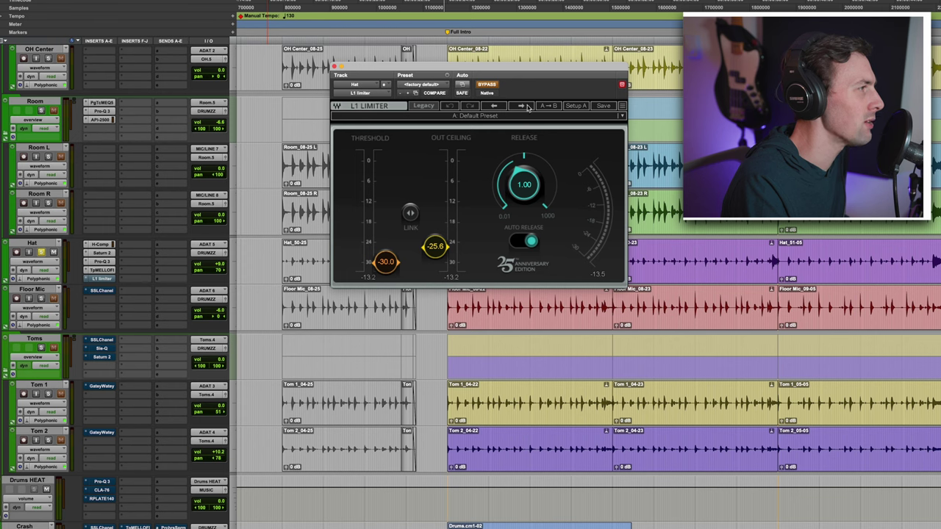
click(488, 85)
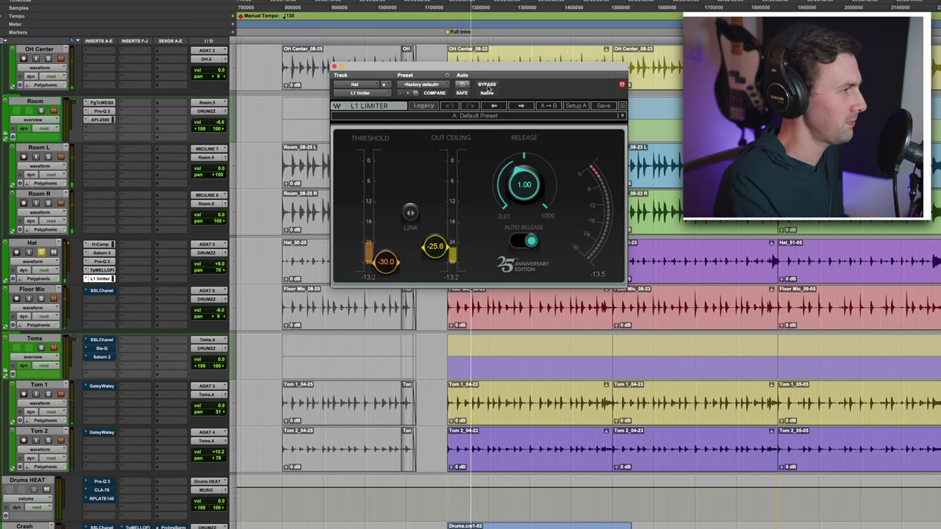
click(334, 66)
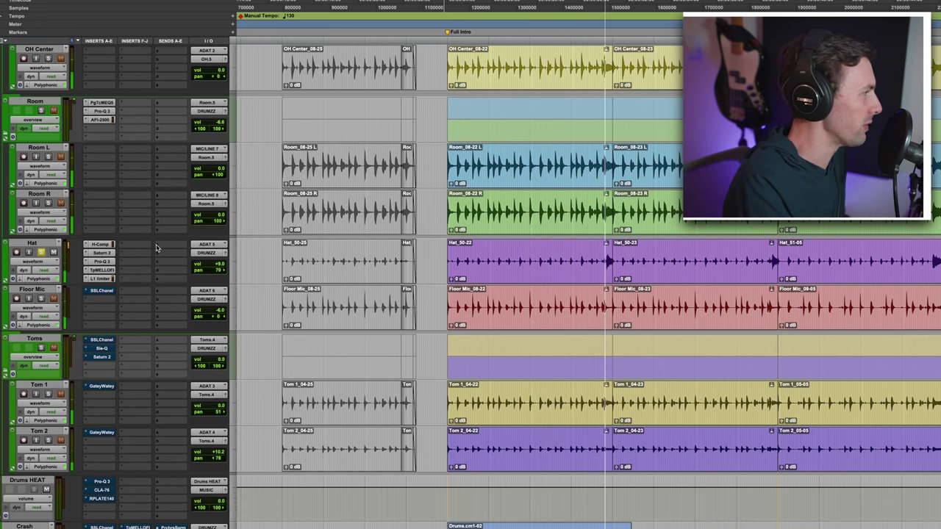
key(space)
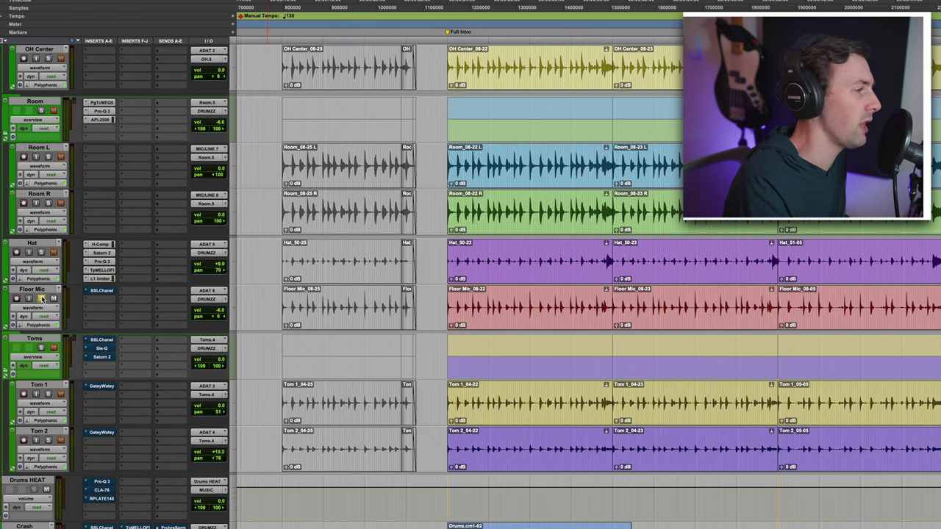
- Audition the Floor Mic track, raise its volume to +12.0 and take its SSLChannel out of bypass
click(102, 291)
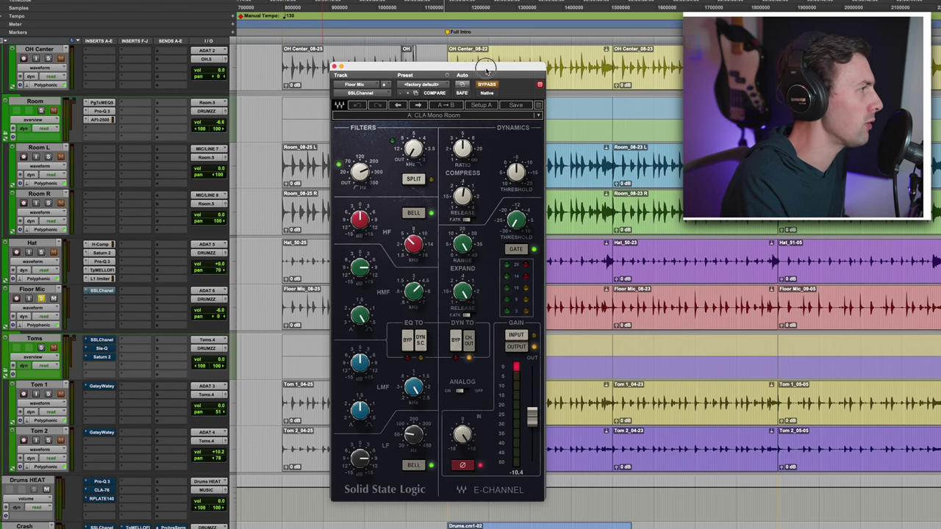
drag(486, 70, 492, 45)
key(space)
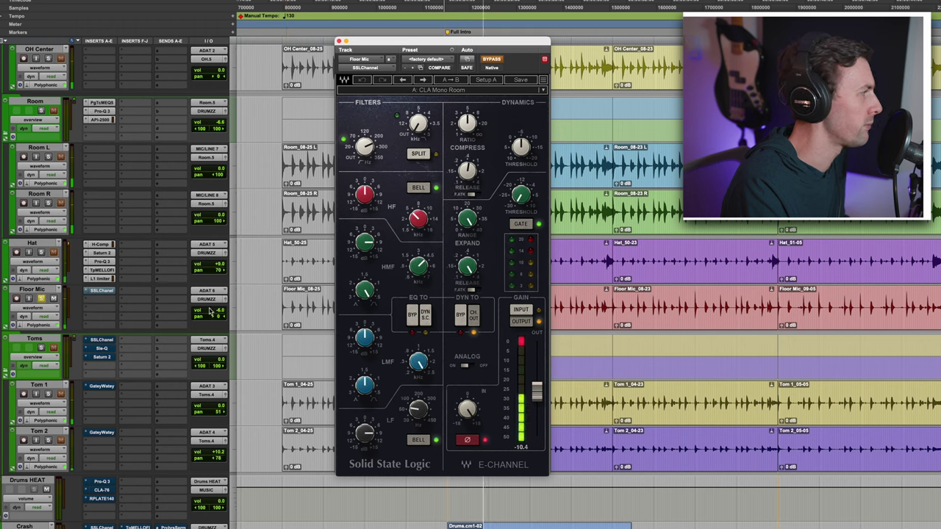
drag(219, 311, 218, 264)
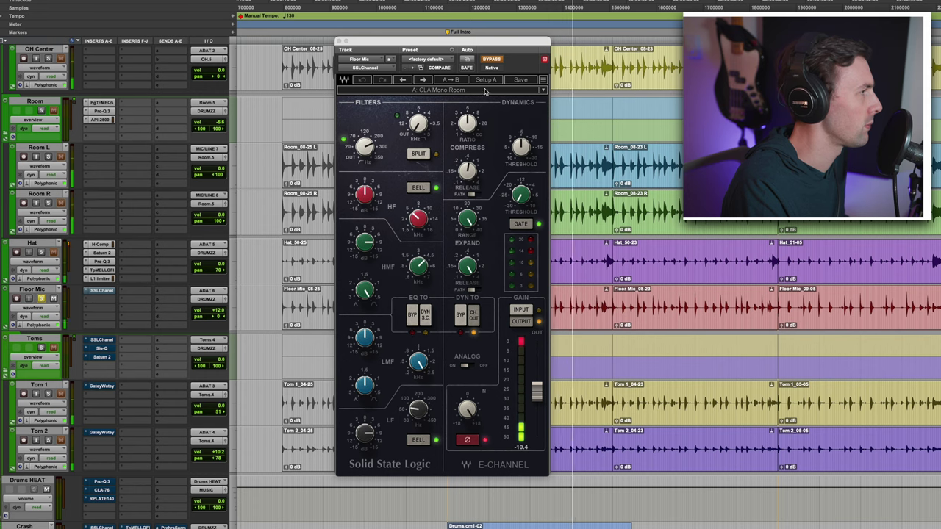
super+click(102, 290)
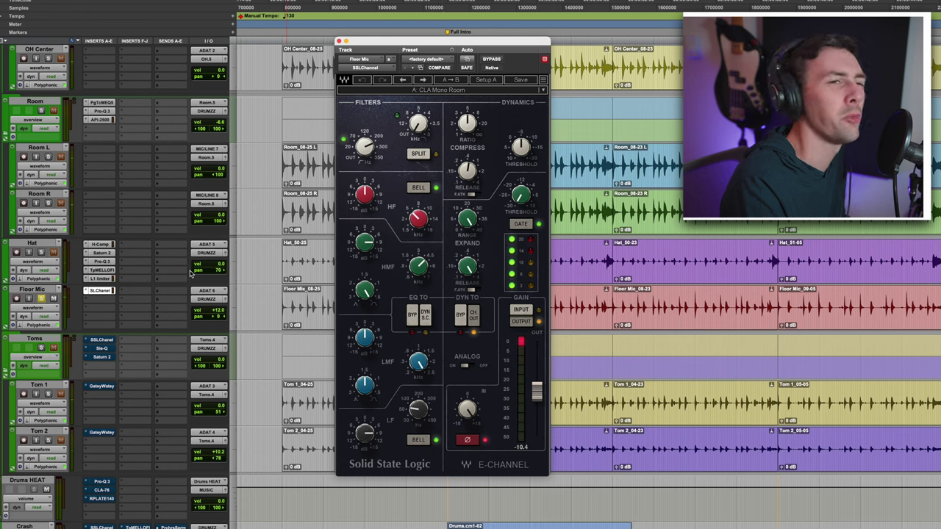
- Solo Room together with Floor Mic, lower the Floor Mic volume to -5.3 and close SSLChannel after listening
click(42, 110)
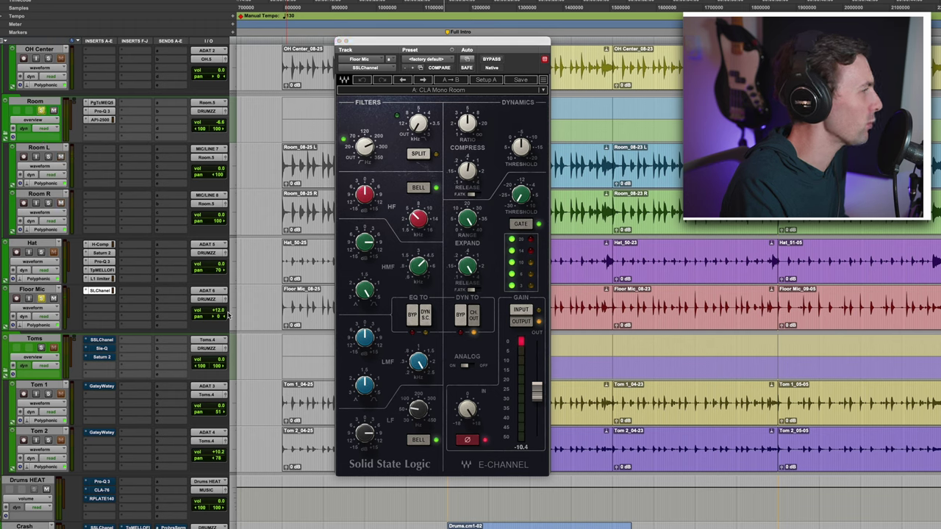
mouse_move(218, 311)
mouse_down()
mouse_move(211, 358)
mouse_move(225, 324)
mouse_up()
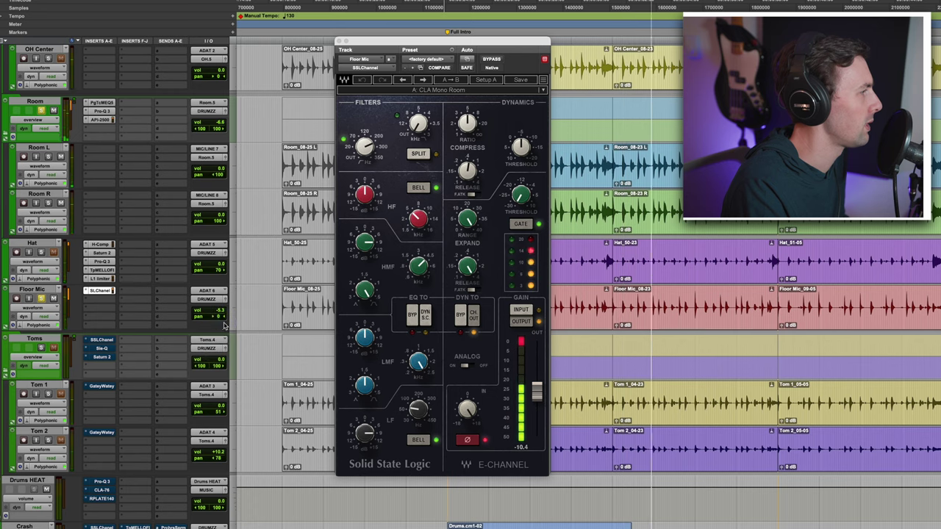
key(space)
click(339, 40)
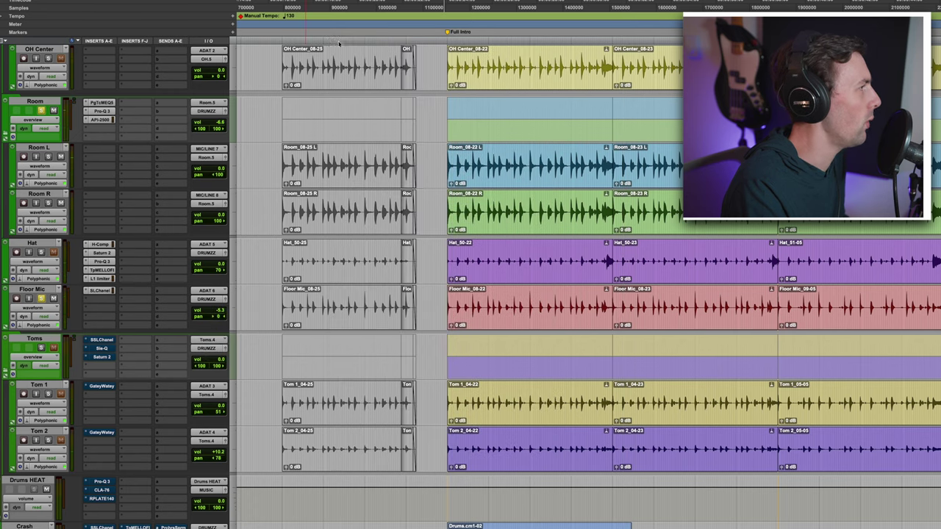
- Locate the tom fill at the end of Prechorus 2 and place the playback position just before it
scroll(323, 304, down, 4)
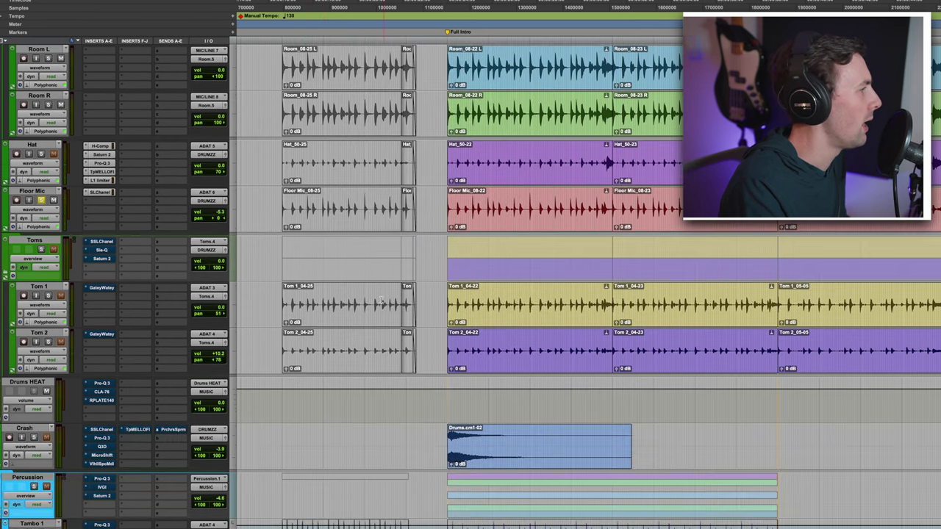
key(ctrl+bracketleft)
key(ctrl+bracketleft)
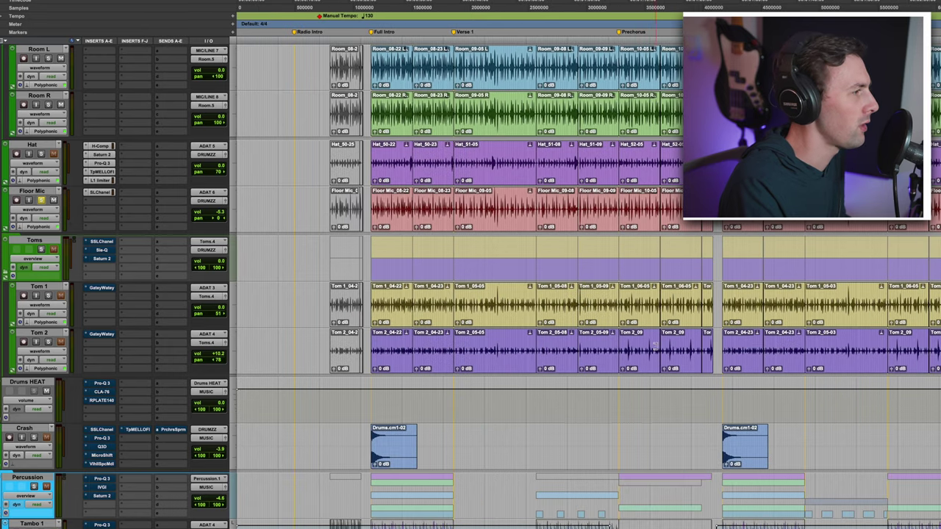
key(ctrl+bracketright)
key(ctrl+bracketleft)
key(ctrl+bracketleft)
key(ctrl+bracketright)
key(ctrl+bracketright)
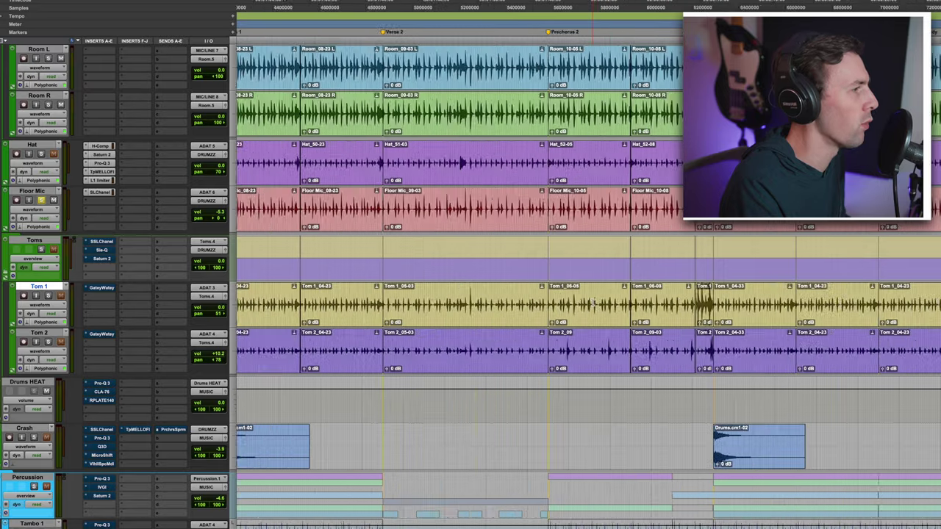
key(ctrl+bracketright)
key(ctrl+bracketright)
click(703, 305)
click(740, 297)
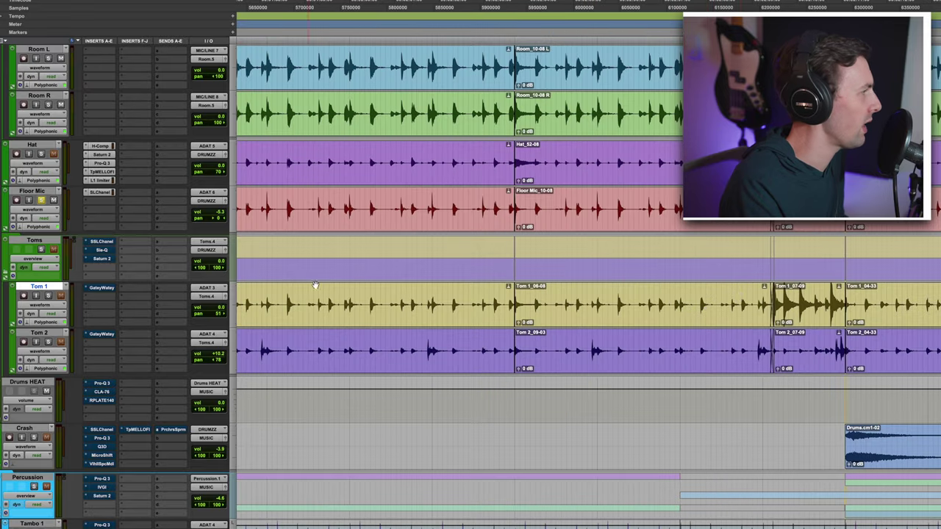
- Solo the Toms track and audition the tom fill
click(41, 250)
key(space)
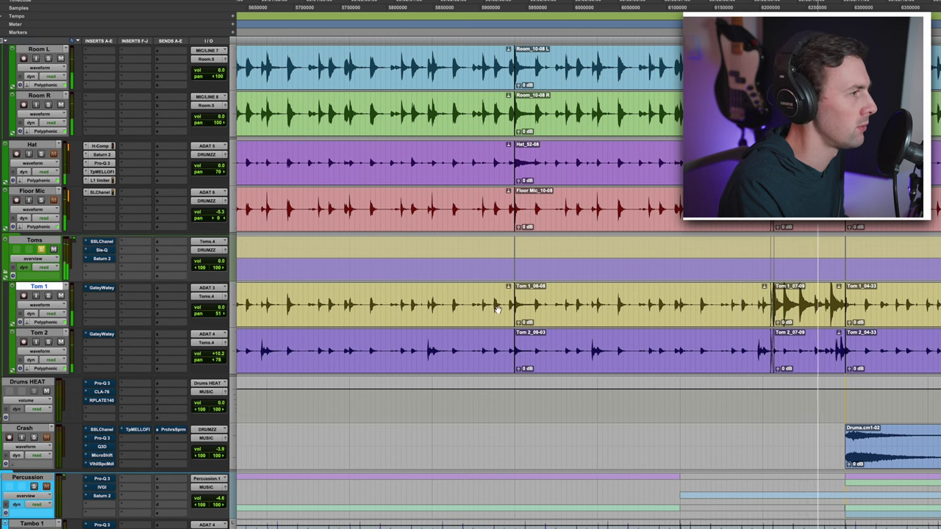
key(space)
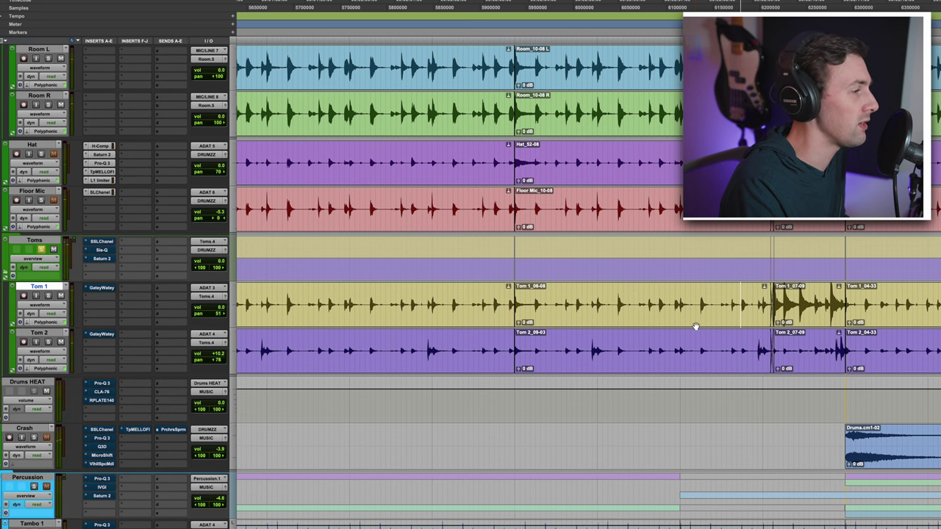
- Take GateyWatey on the Tom 1 and Tom 2 tracks out of bypass and solo only Tom 2
key(r)
key(r)
key(r)
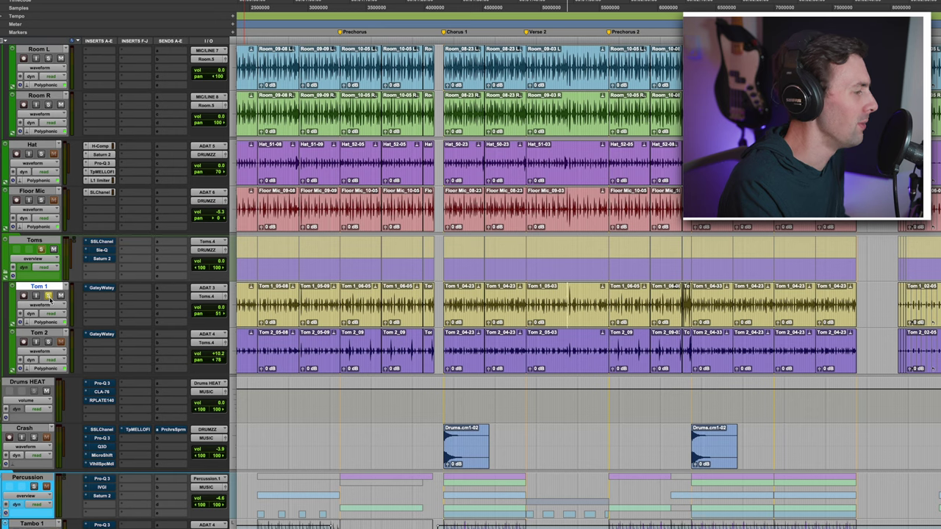
click(335, 289)
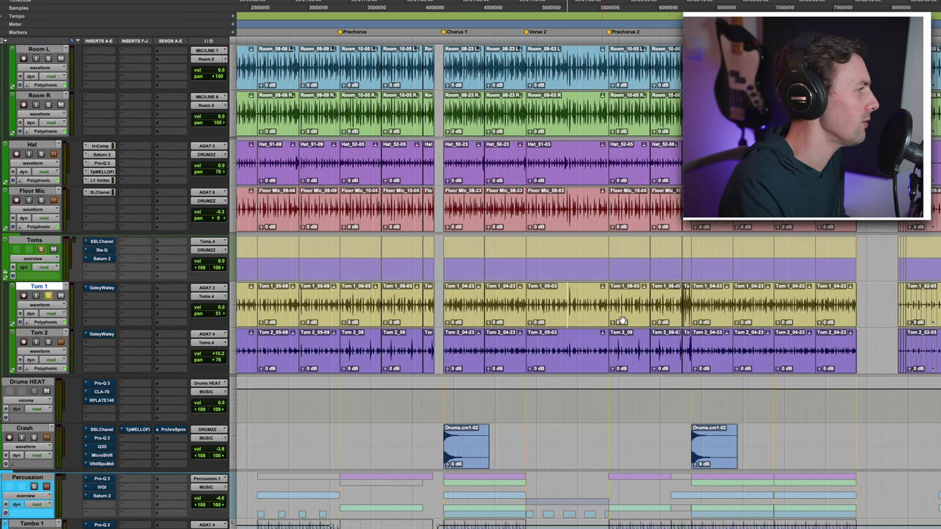
click(582, 347)
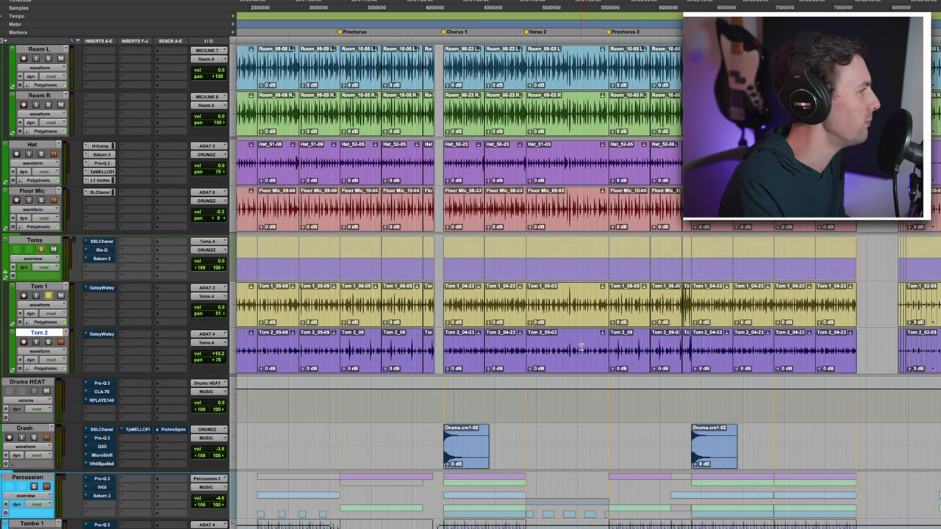
key(t)
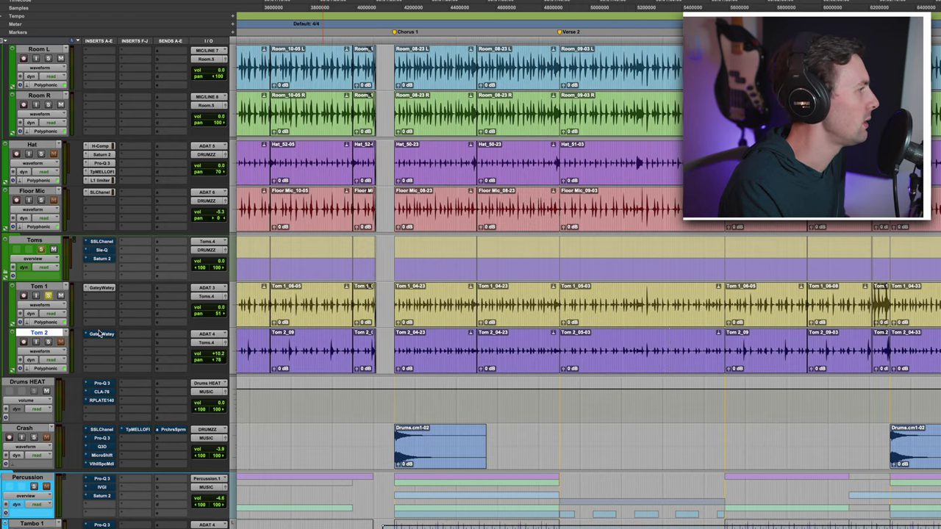
click(48, 342)
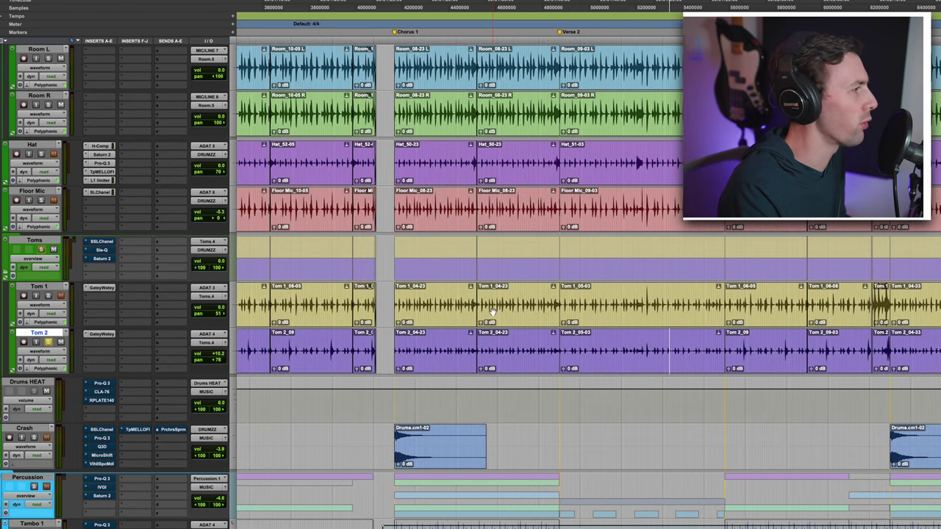
- Place the playback position ahead of the first strong Tom 2 hit in the first Prechorus and play the soloed track
key(r)
key(t)
key(t)
key(t)
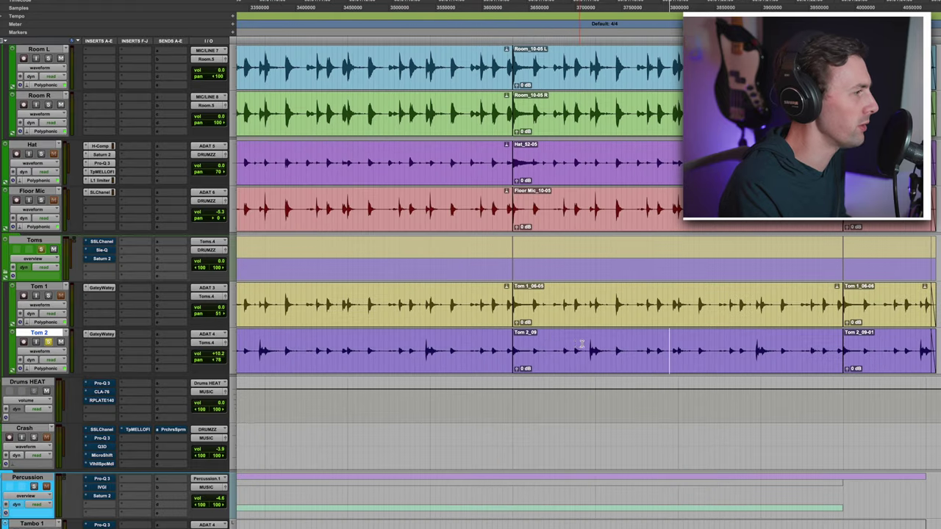
key(r)
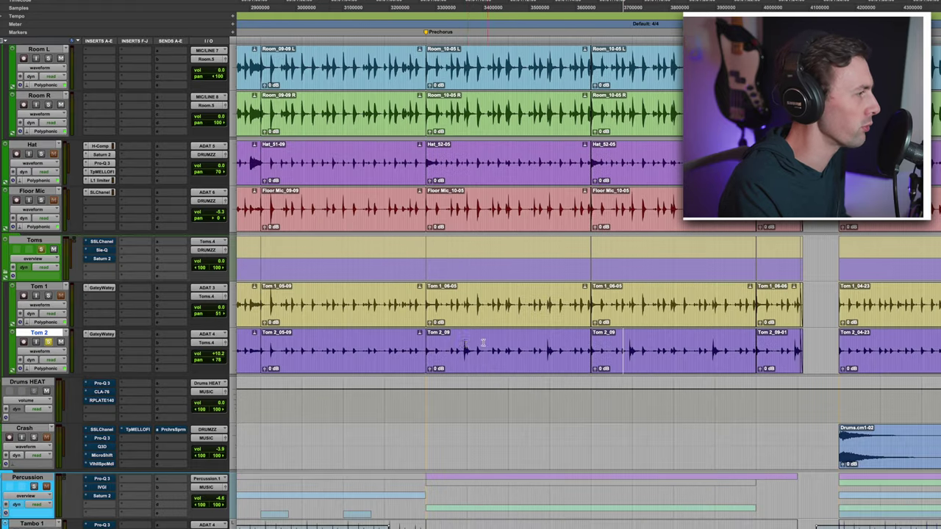
click(455, 345)
key(space)
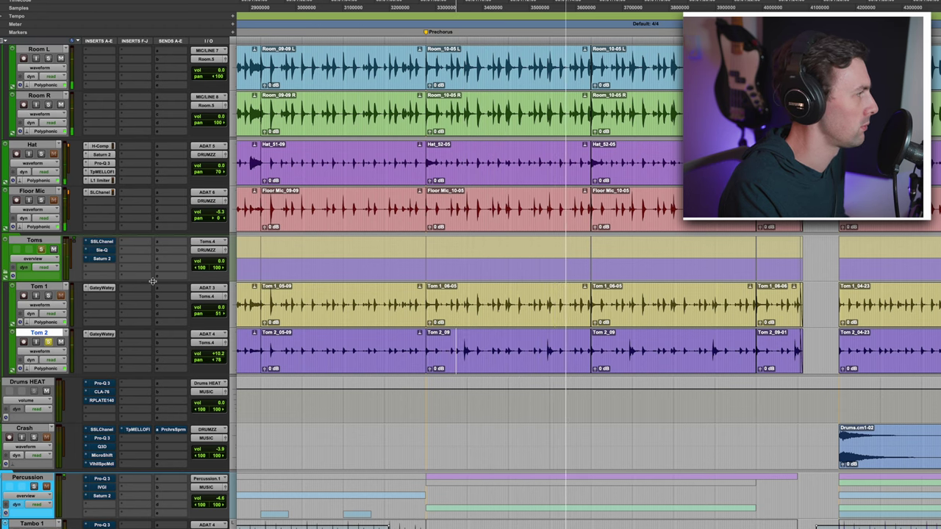
- Take SSLChannel and Sie-Q on the Toms track out of bypass while auditioning Tom 2
click(102, 243)
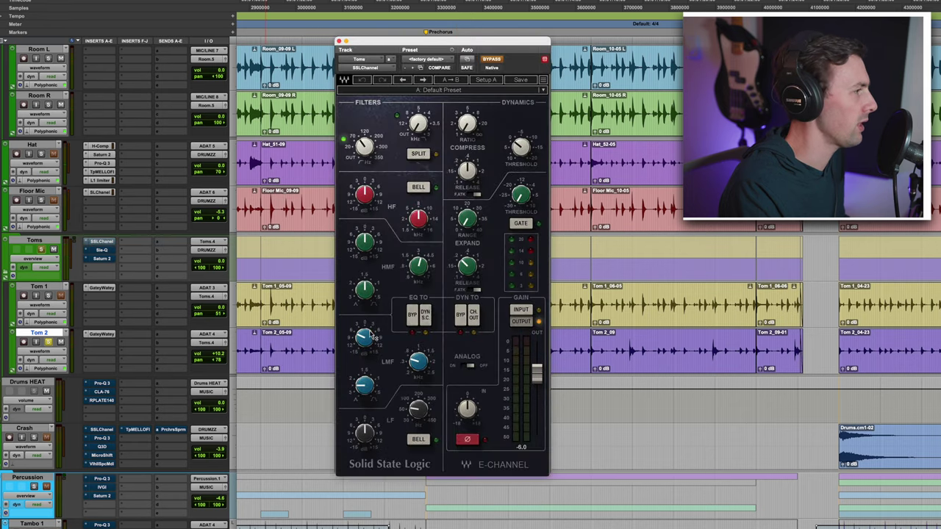
click(492, 59)
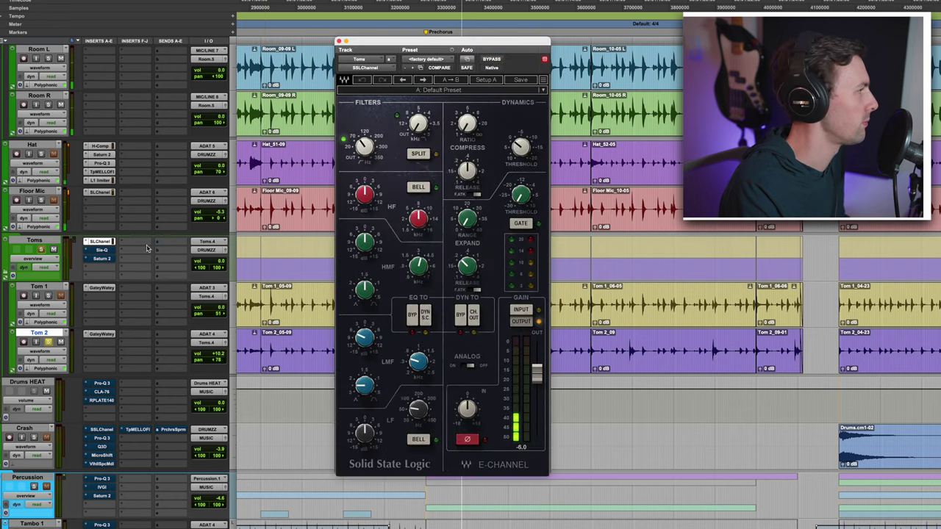
click(102, 251)
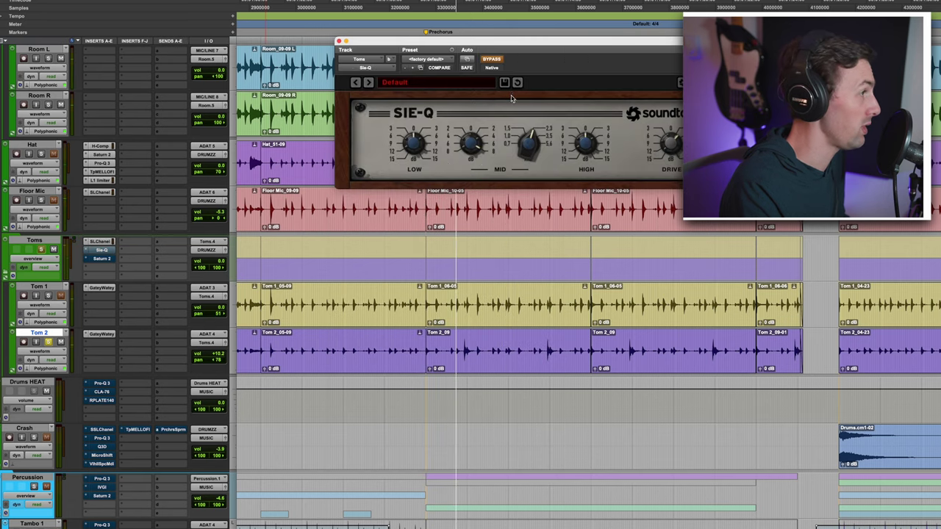
click(492, 60)
click(491, 60)
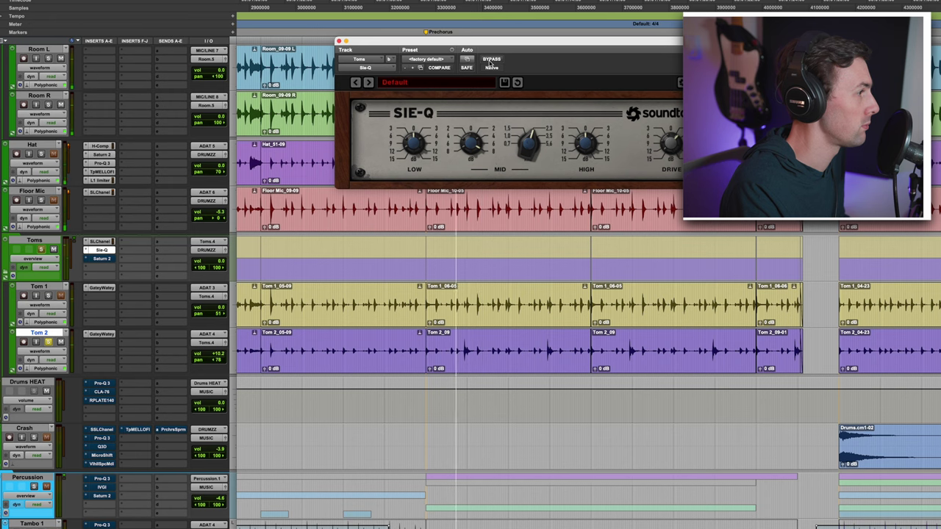
- Take Saturn 2 on the Toms track out of bypass during playback, close its window and stop playback
click(103, 259)
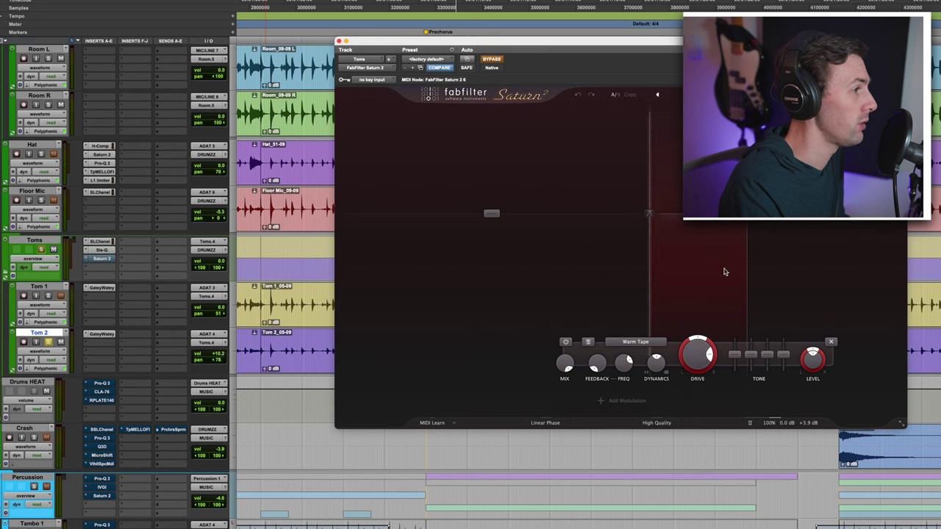
key(space)
click(491, 59)
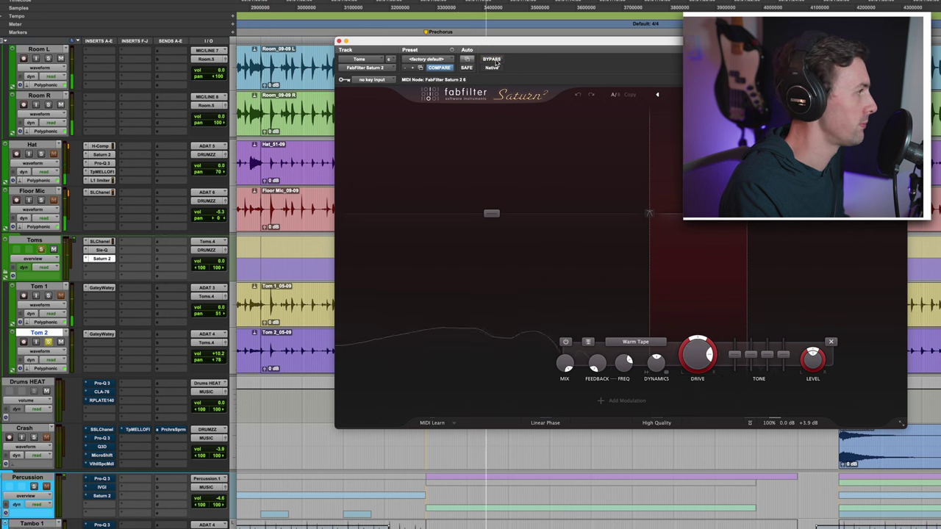
click(339, 41)
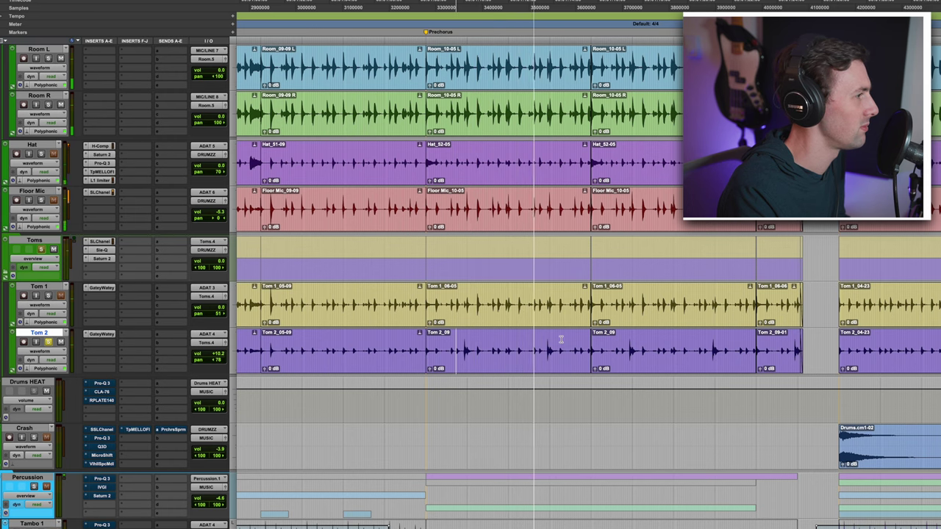
key(space)
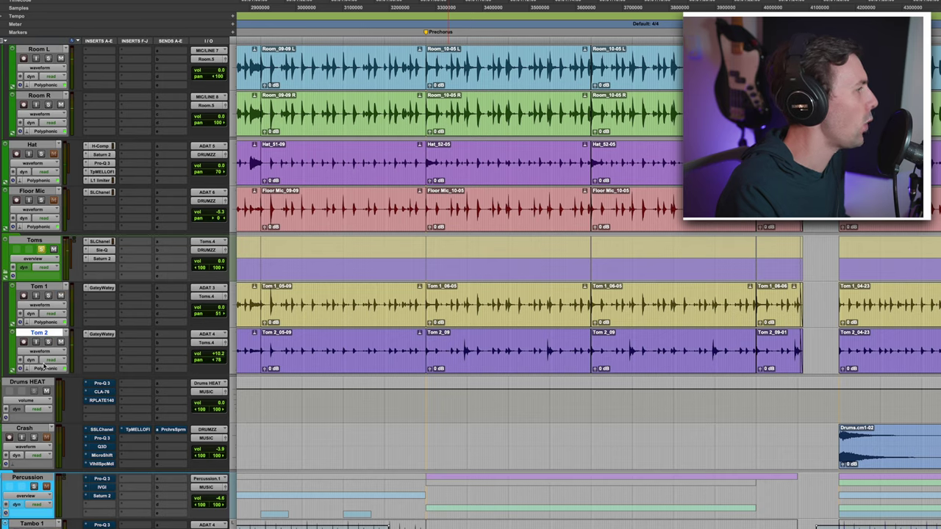
- Turn off the solo on the Toms track, then select and solo the Crash track
scroll(29, 267, down, 1)
click(41, 203)
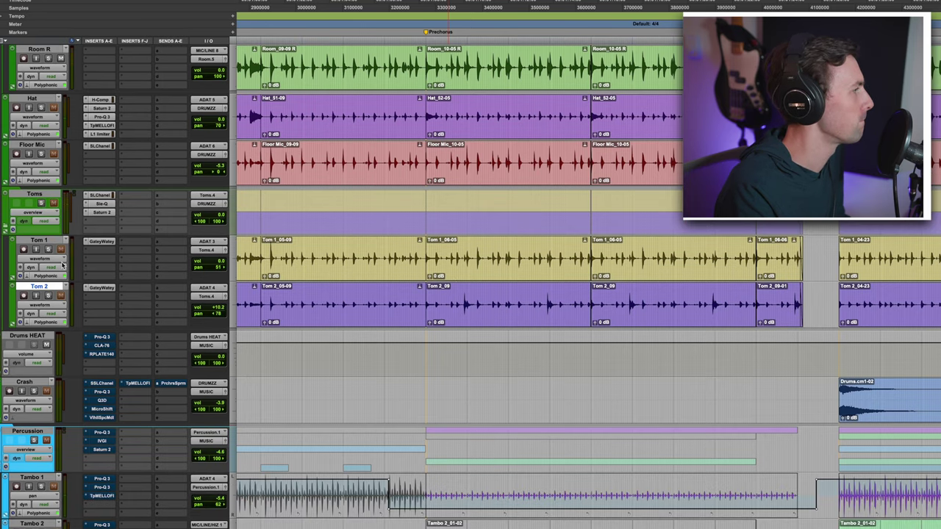
scroll(83, 267, down, 1)
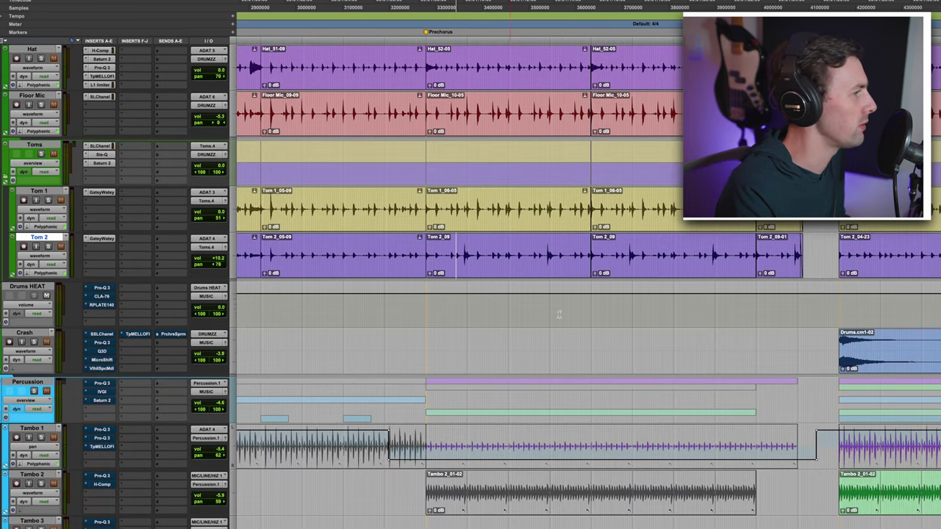
key(ctrl+bracketleft)
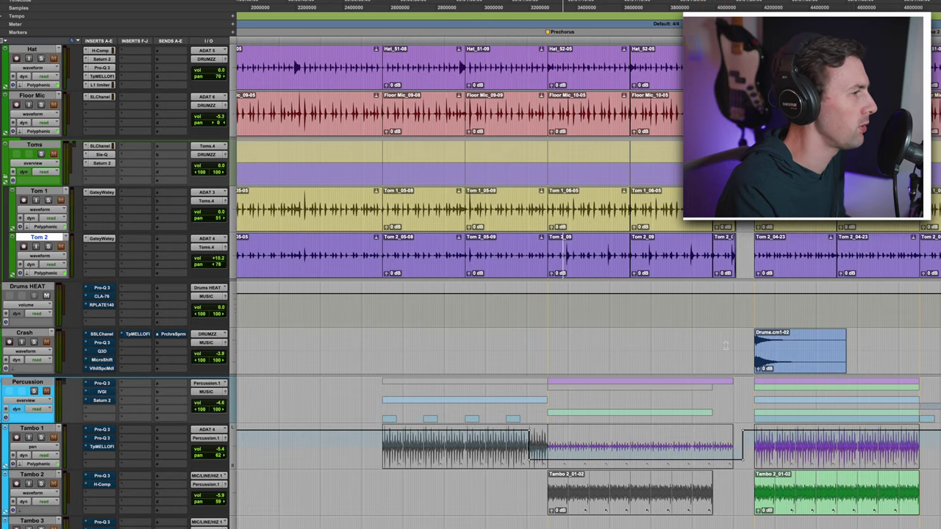
key(ctrl+bracketleft)
key(ctrl+bracketleft)
click(24, 333)
click(389, 339)
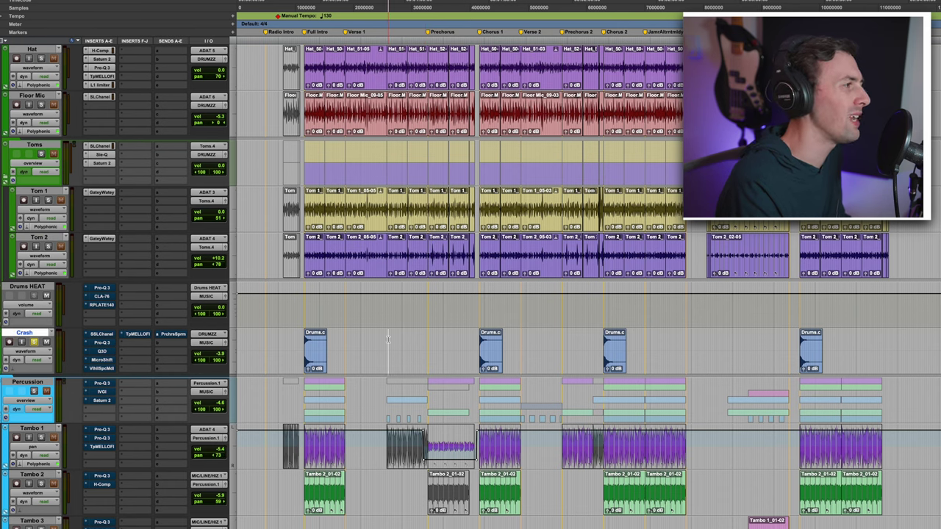
- Raise the Crash track's volume to +7.2 while auditioning its hit at the Full Intro
key(ctrl+bracketright)
key(ctrl+bracketright)
key(ctrl+bracketright)
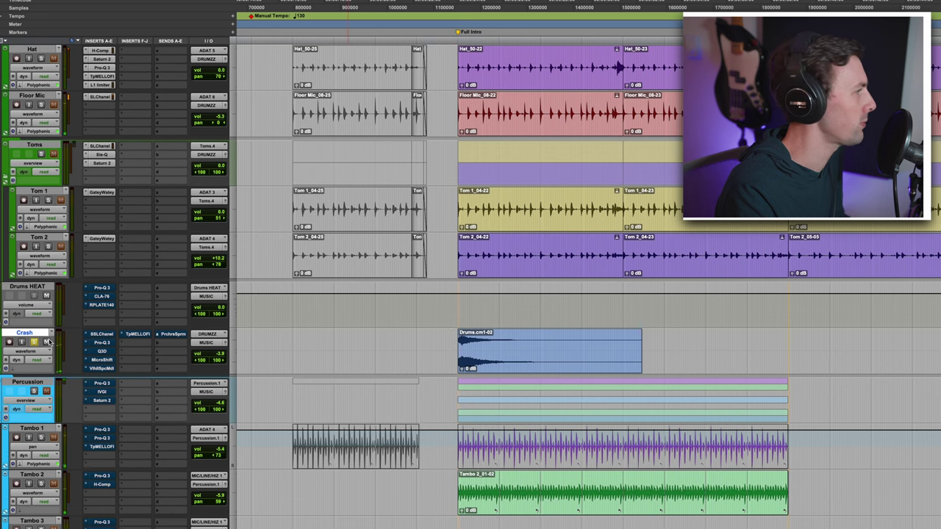
click(220, 350)
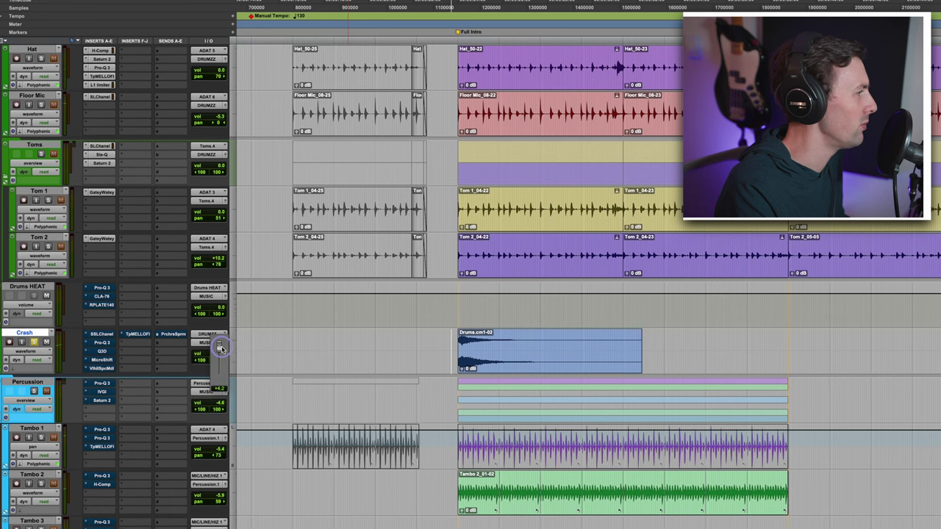
key(ctrl+bracketright)
key(ctrl+bracketright)
key(ctrl+bracketleft)
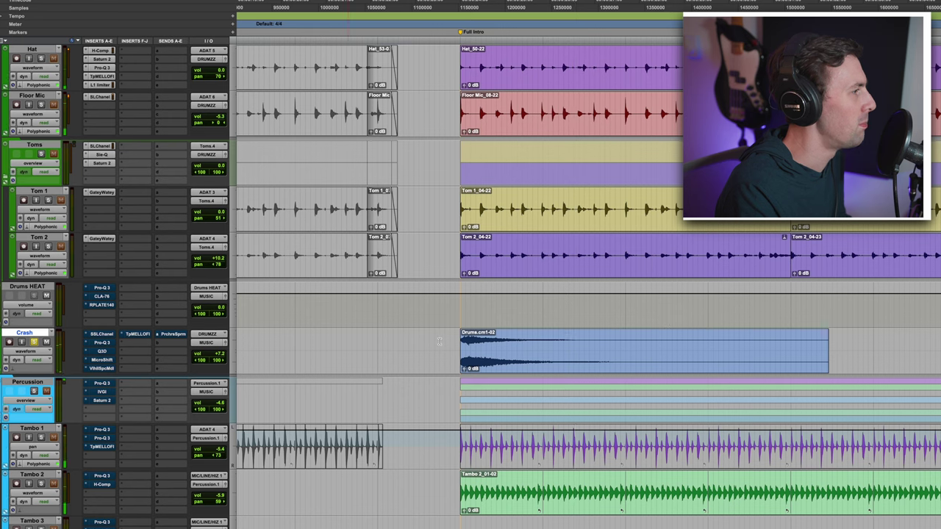
- Take SSLChannel and Pro-Q 3 on the Crash track out of bypass during playback and close the plug-in window
click(103, 334)
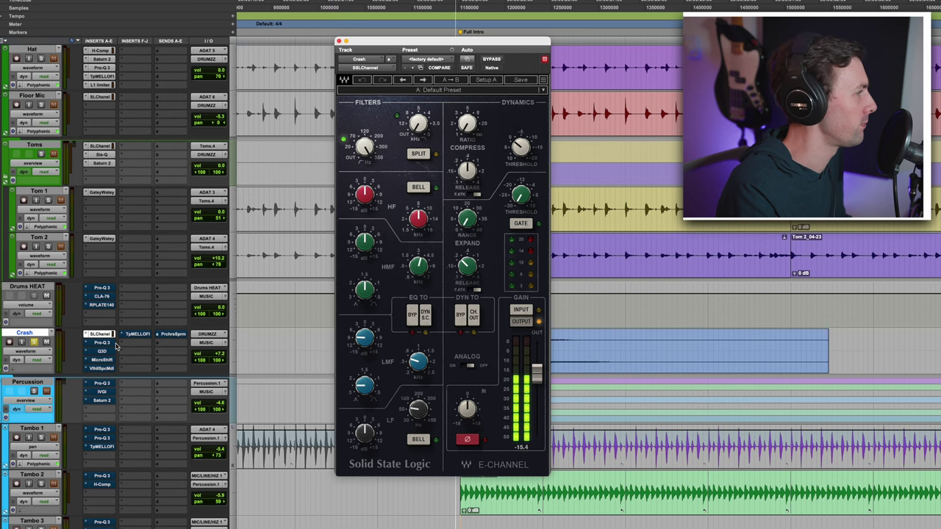
click(102, 343)
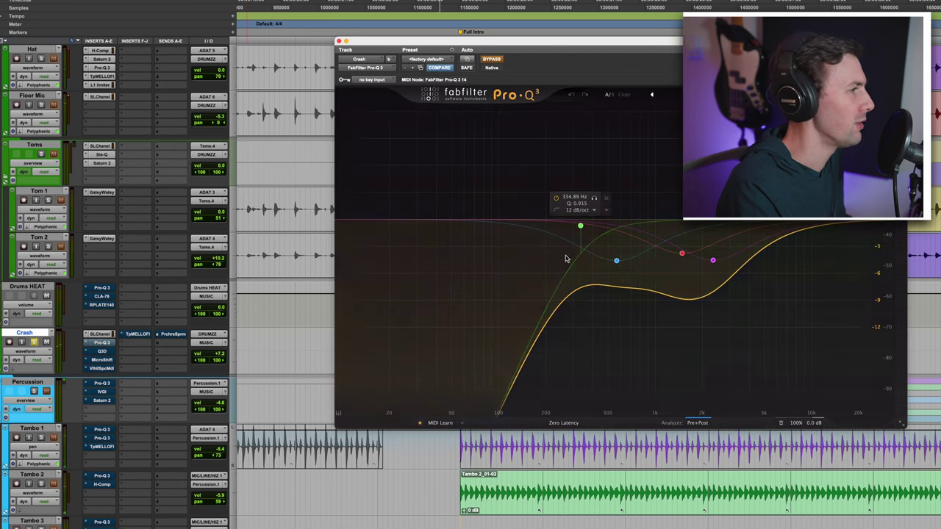
click(491, 59)
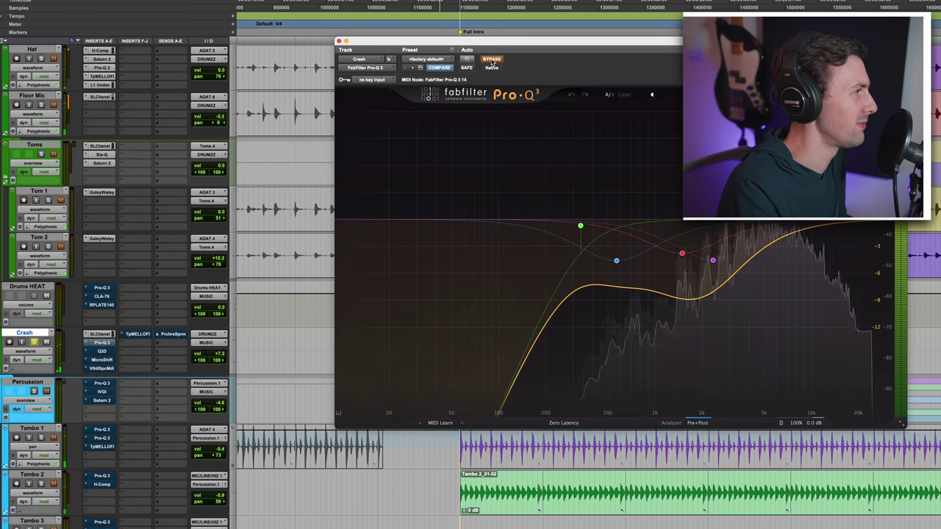
click(339, 42)
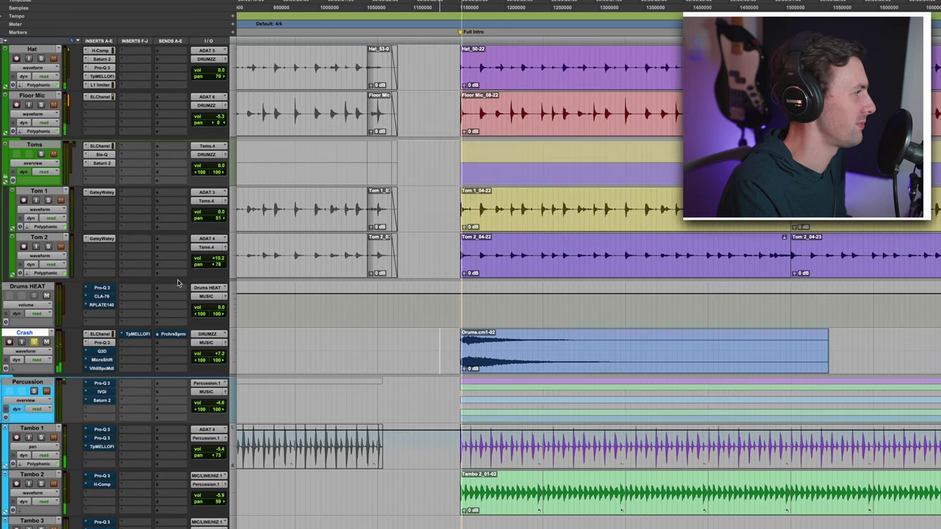
key(space)
- Take Q3D and MicroShift on the Crash track out of bypass and audition the crash with each
click(104, 352)
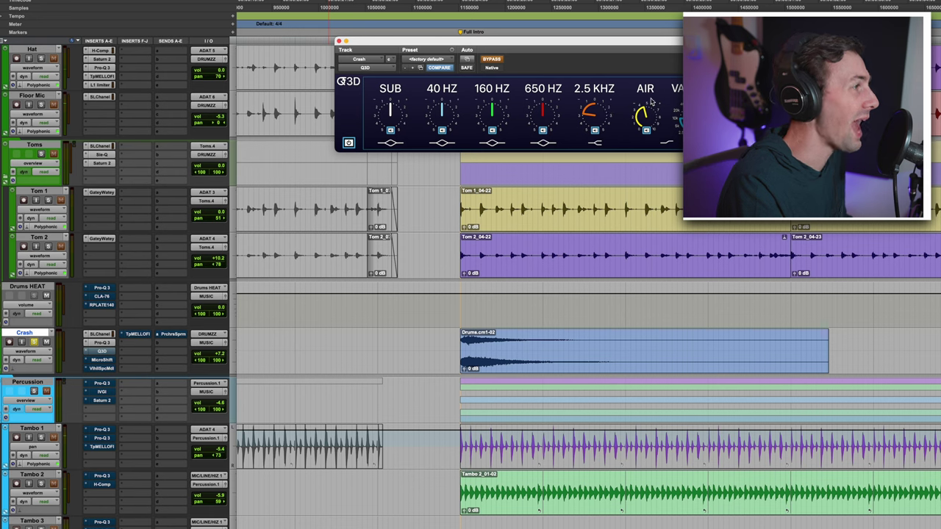
click(490, 60)
key(space)
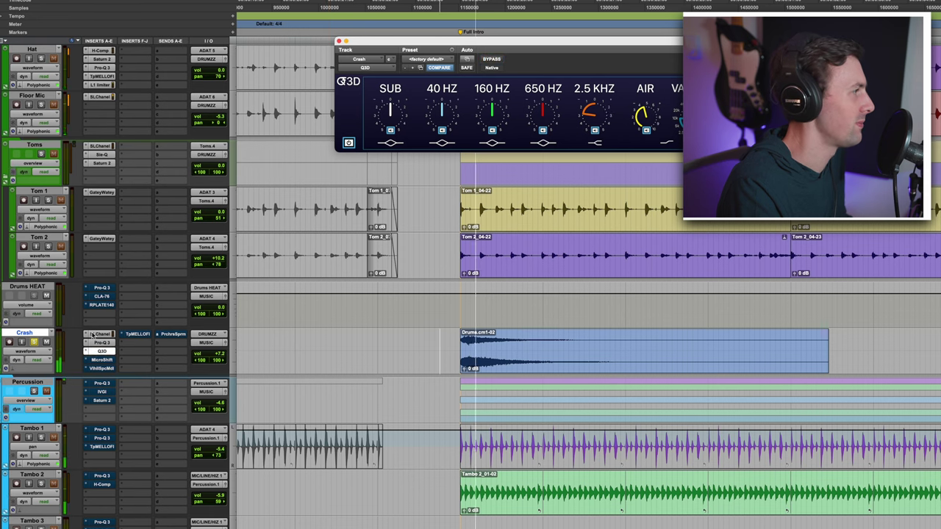
click(107, 361)
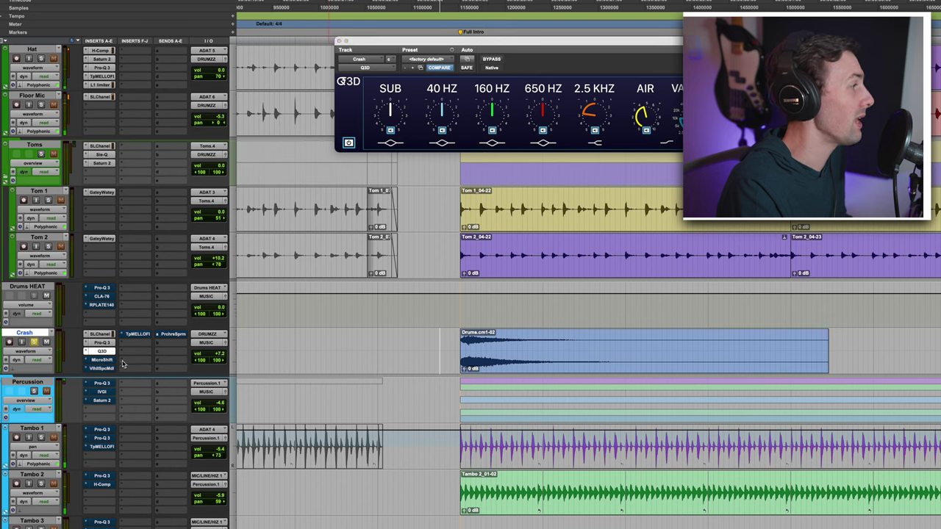
click(491, 60)
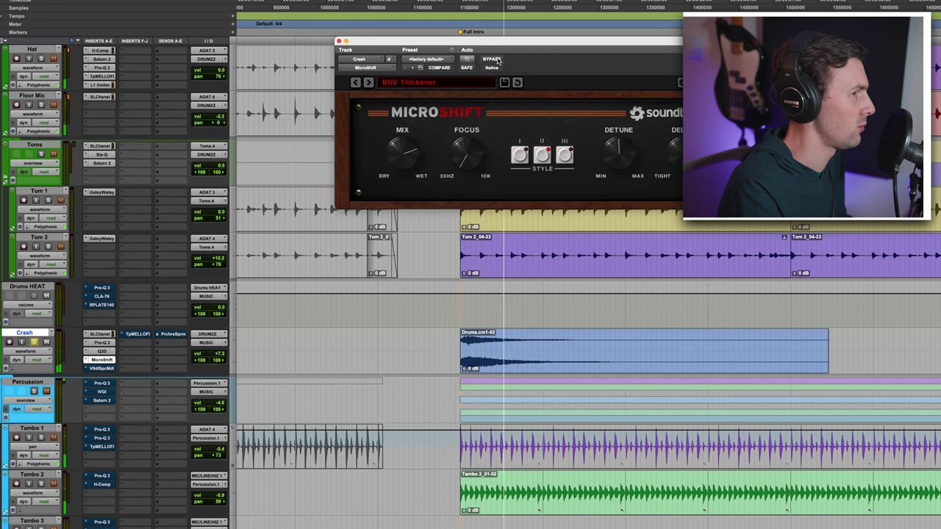
key(space)
- Take ValhallaSpaceModulator on the Crash track out of bypass and audition the crash
click(102, 367)
click(490, 59)
key(space)
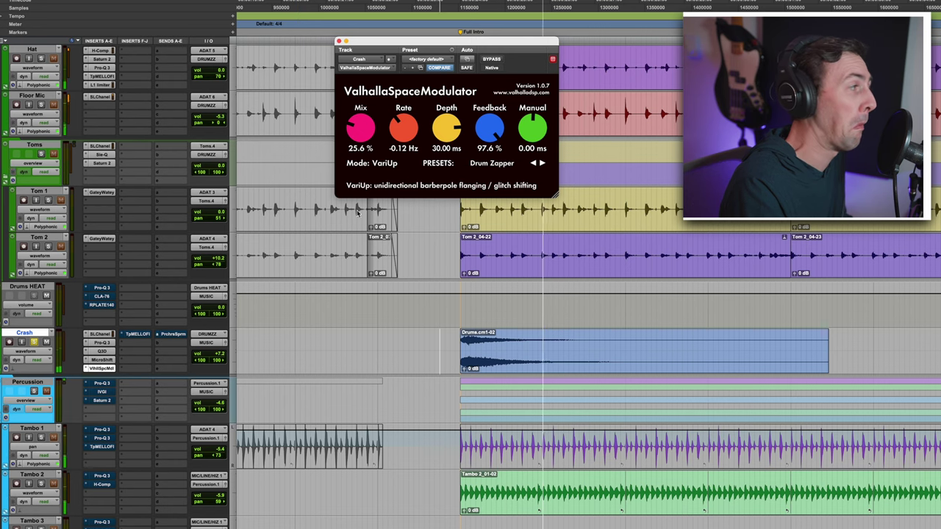
key(space)
- Take Tape MELLO-FI on the Crash track out of bypass, close its window and audition the crash from just before the clip
click(139, 334)
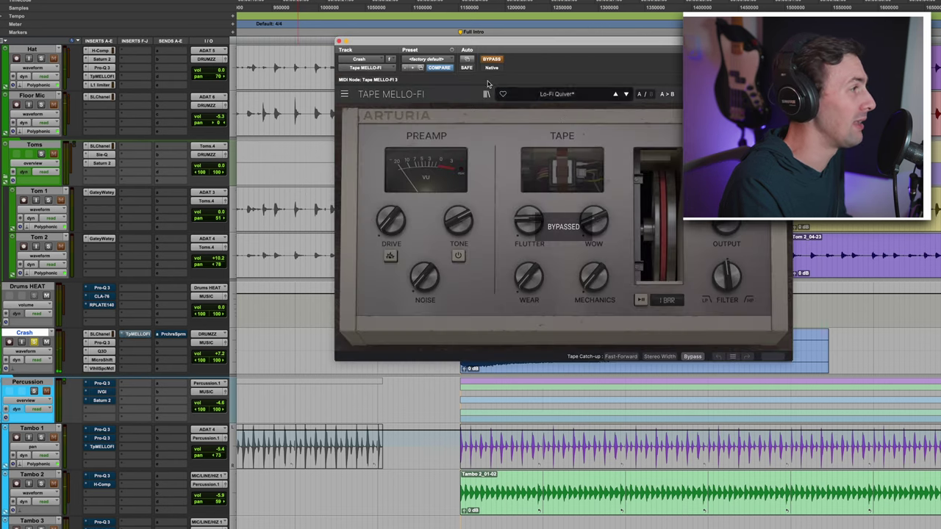
click(491, 60)
key(space)
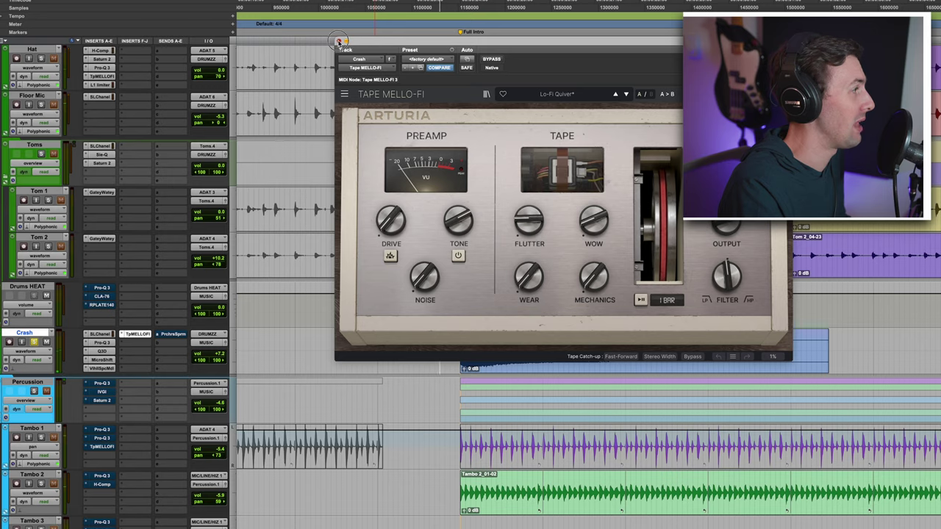
click(338, 41)
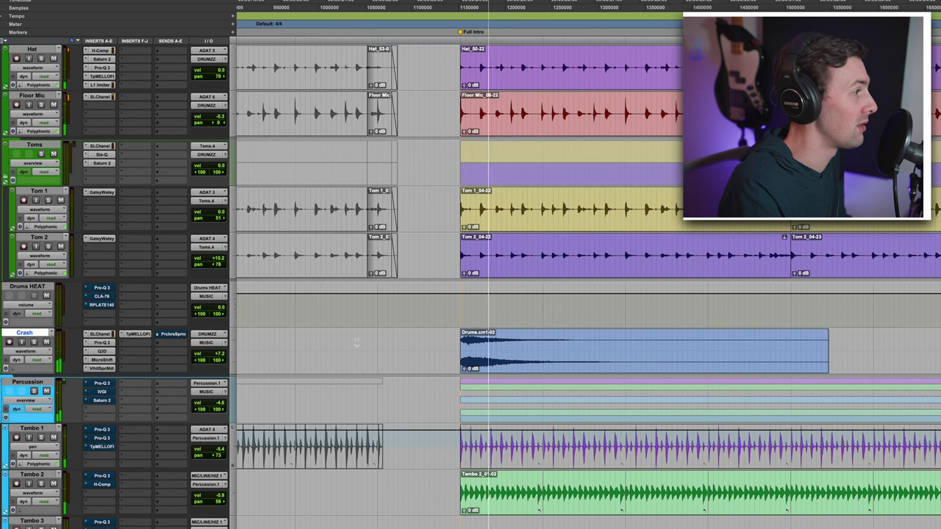
click(414, 341)
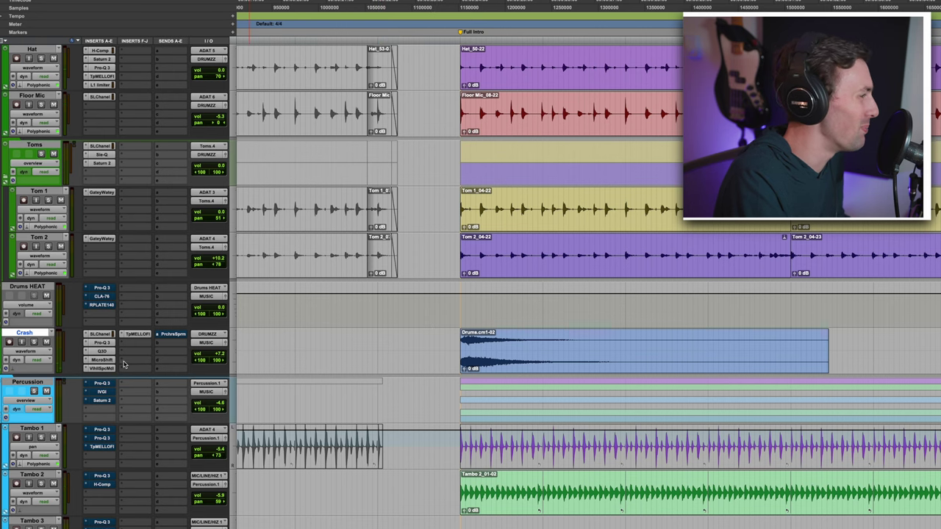
- Select the Drums HEAT track and look through its Pro-Q 3, CLA-76 and Rev PLATE-140 settings
scroll(125, 362, down, 10)
scroll(125, 362, up, 12)
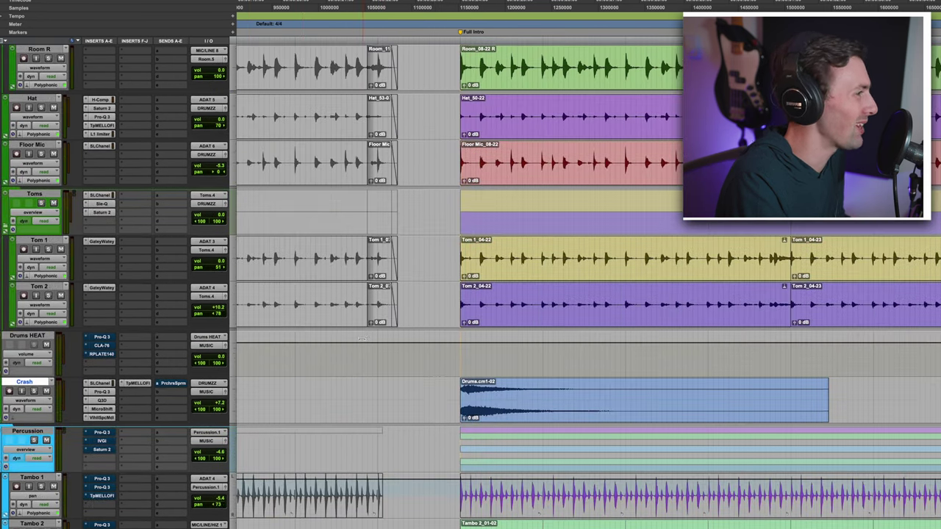
scroll(358, 346, down, 1)
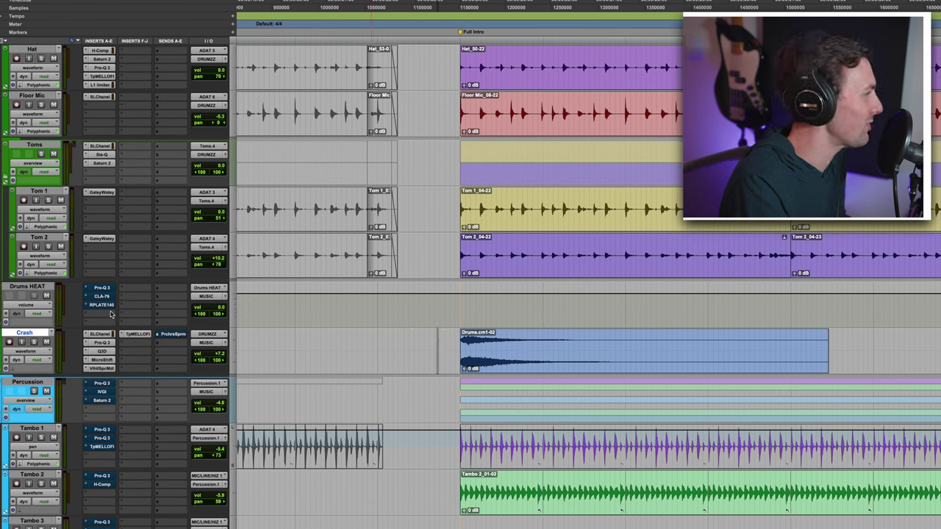
click(30, 287)
click(102, 287)
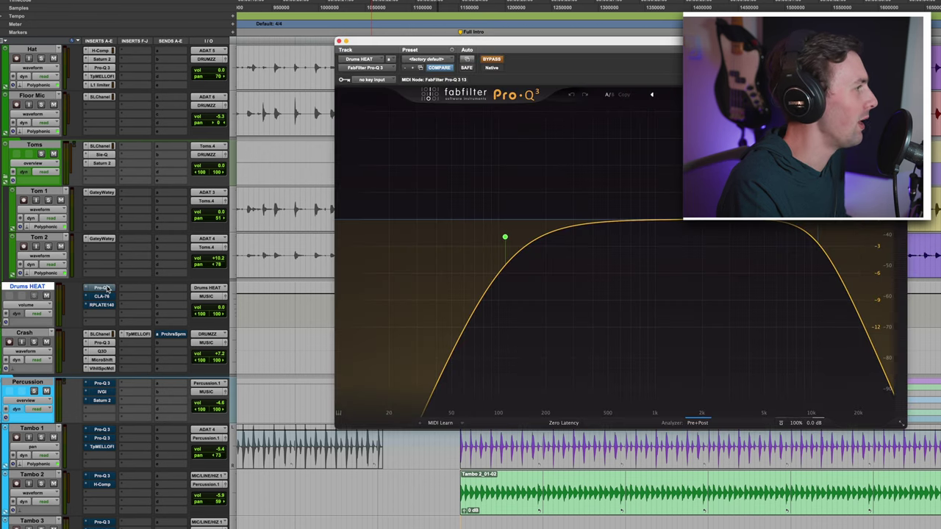
click(102, 296)
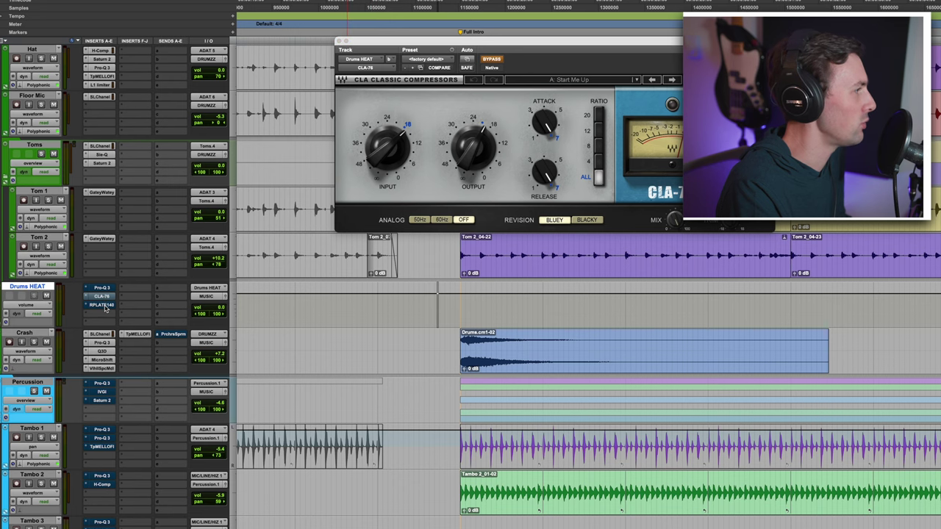
click(105, 306)
- Take Pro-Q 3, CLA-76 and Rev PLATE-140 on the Drums HEAT track out of bypass and close the plug-in window
click(103, 288)
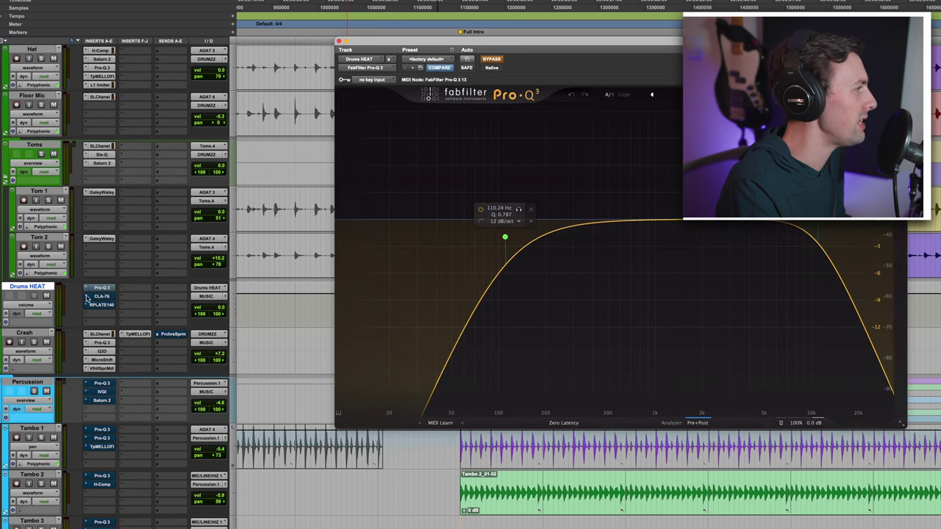
click(103, 297)
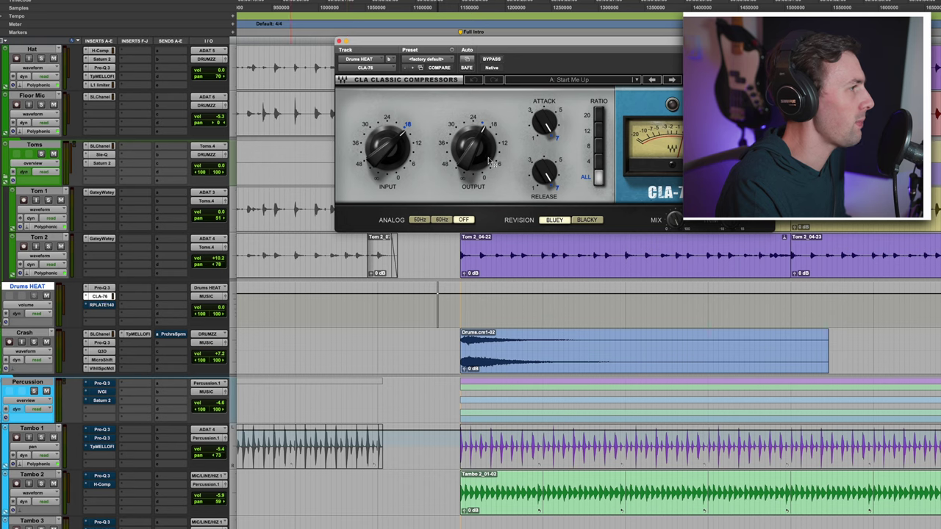
click(103, 305)
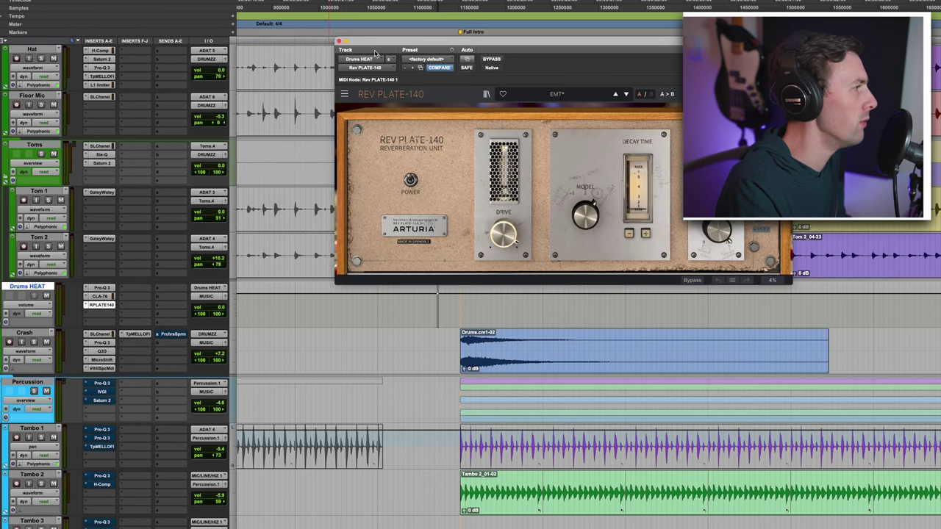
click(339, 41)
- Take Q3D on the Drums track out of bypass and audition the soloed drum mix with it
scroll(189, 274, up, 10)
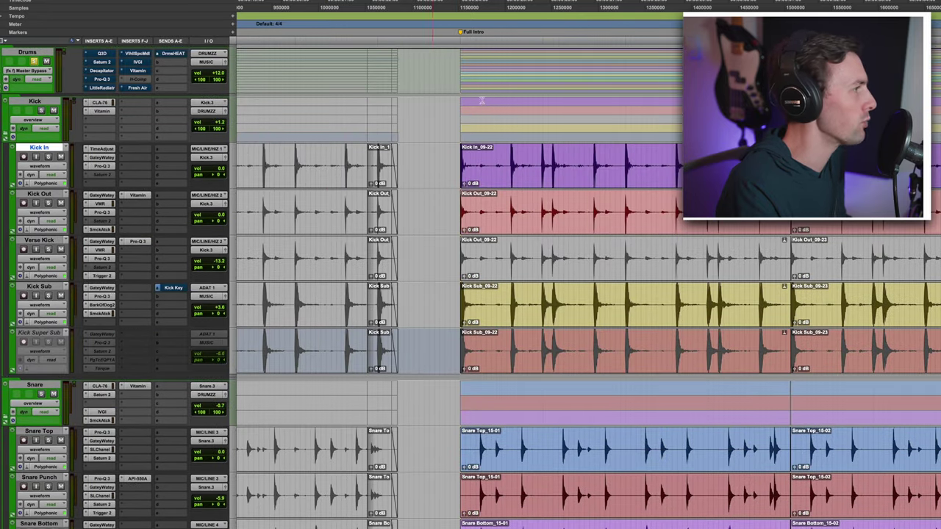
key(space)
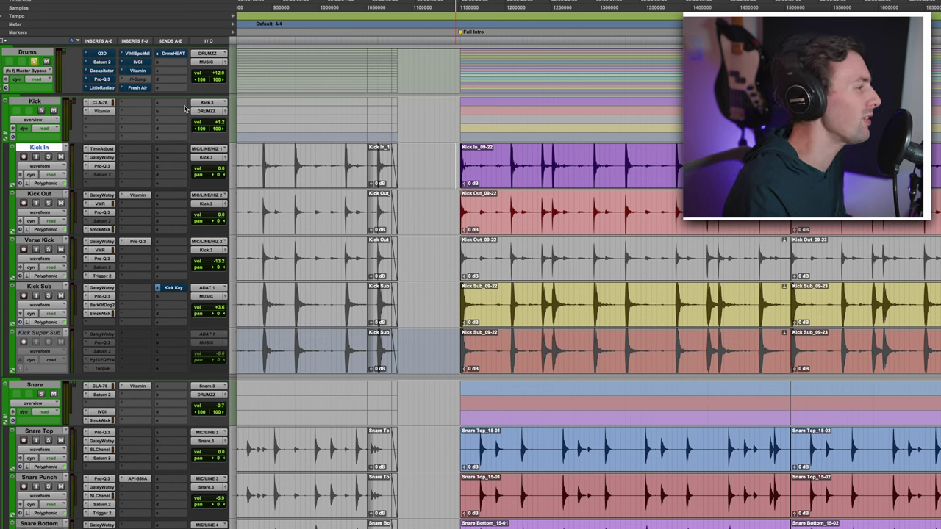
click(100, 54)
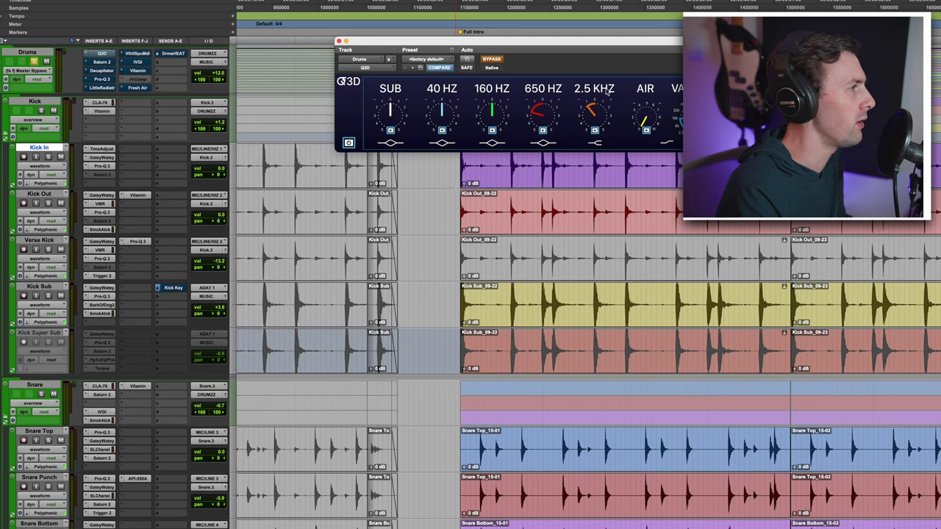
drag(498, 46, 512, 66)
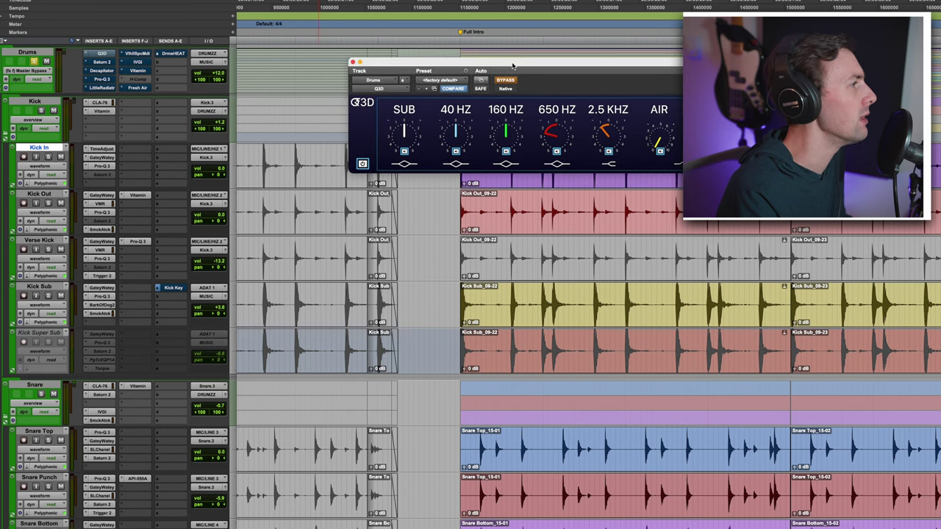
key(space)
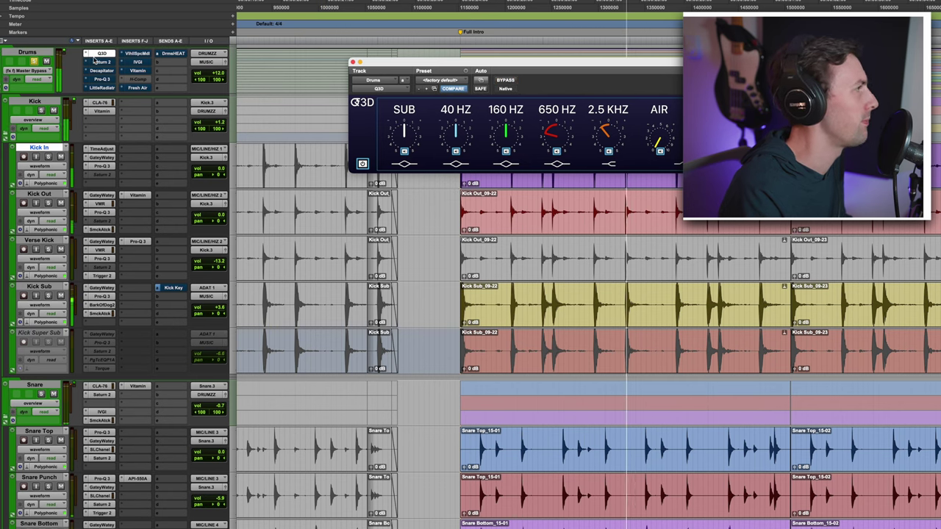
key(space)
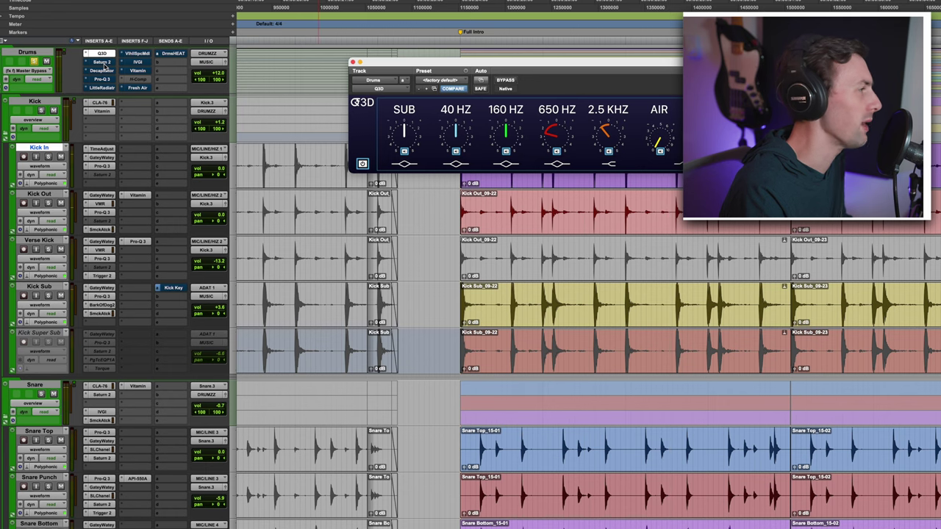
- Take Saturn 2 on the Drums track out of bypass, audition the drum mix with it and close its window
click(104, 64)
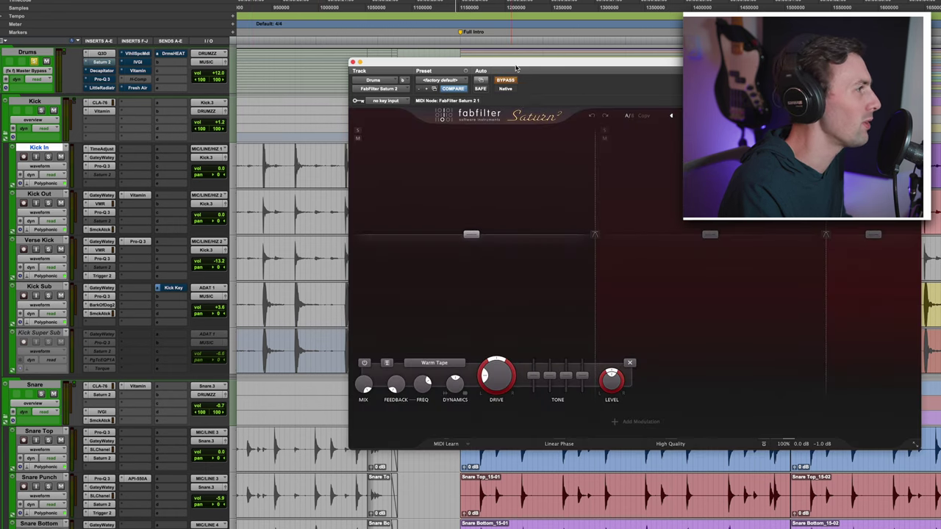
drag(517, 69, 489, 36)
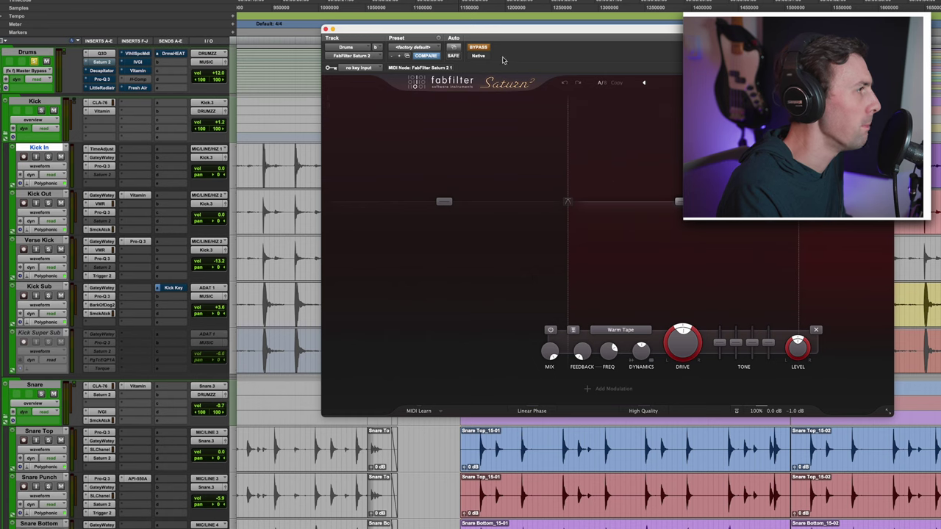
click(478, 47)
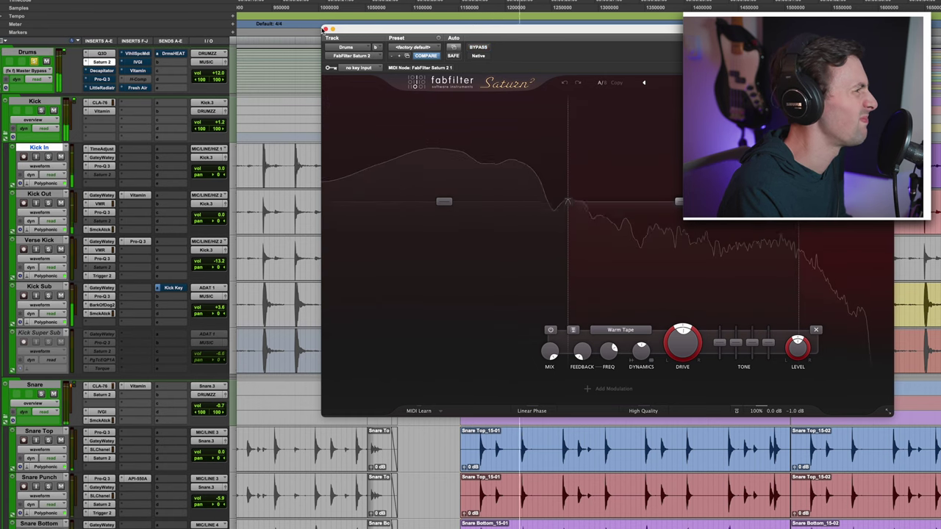
click(325, 28)
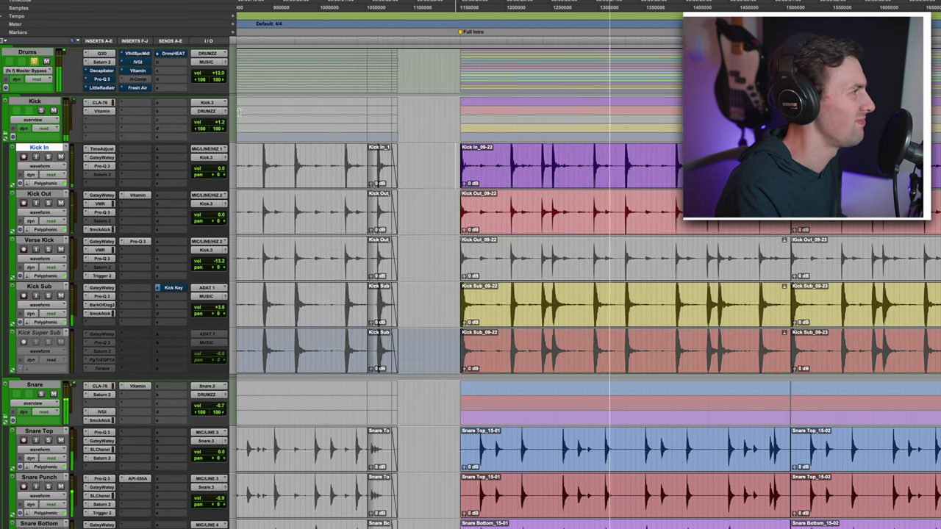
click(291, 91)
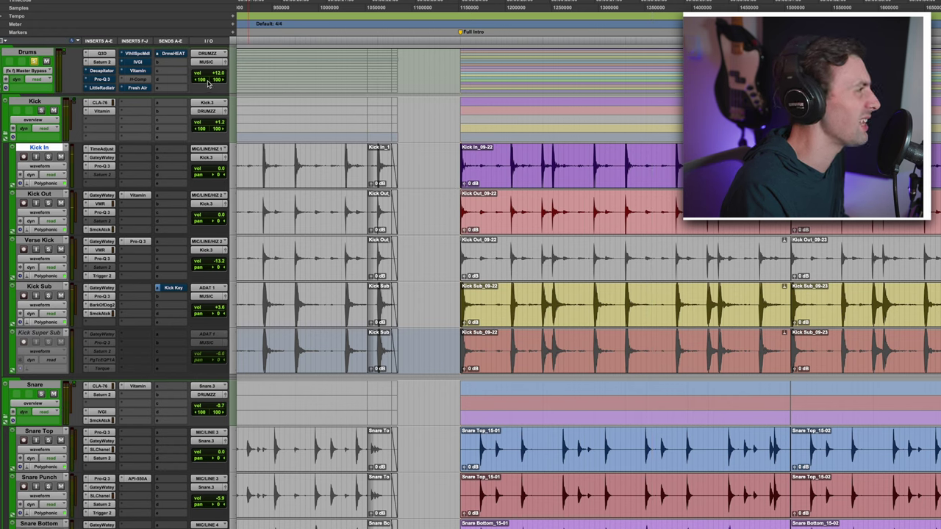
- Take Decapitator on the Drums track out of bypass and audition the drum mix with it
click(102, 70)
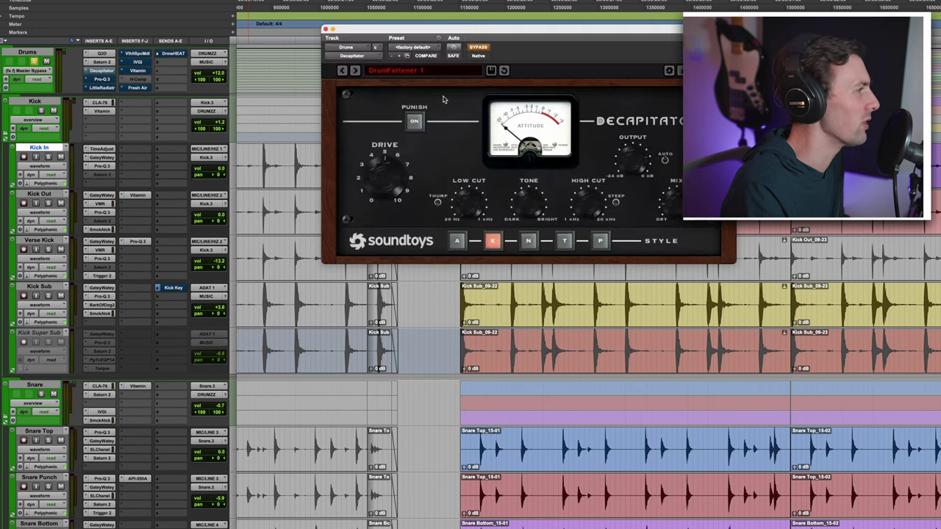
click(479, 47)
key(space)
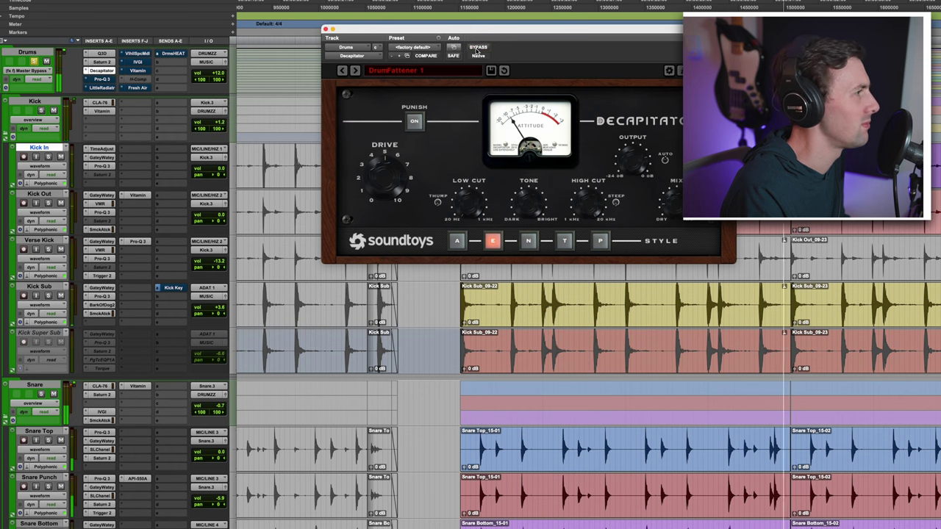
- Check the Drums track's Pro-Q 3 curve, close it, and take Little Radiator out of bypass
click(107, 79)
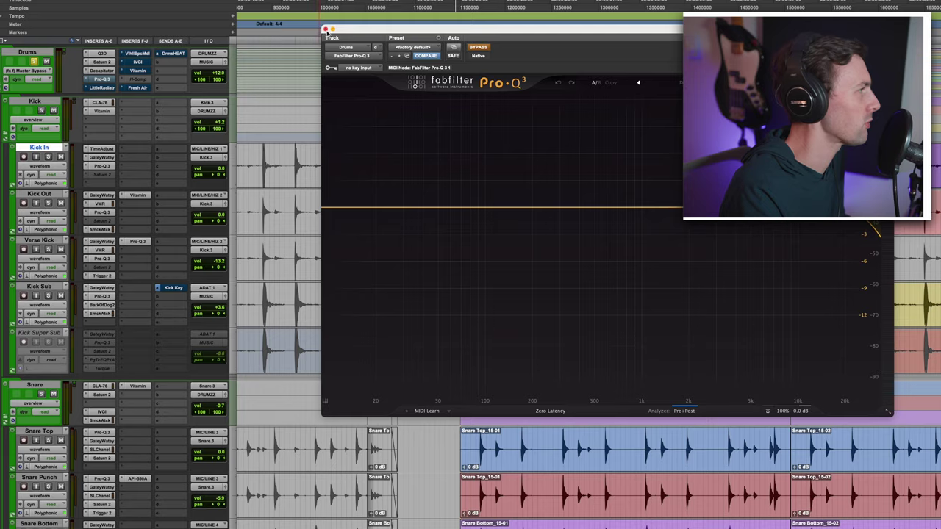
click(325, 30)
click(112, 88)
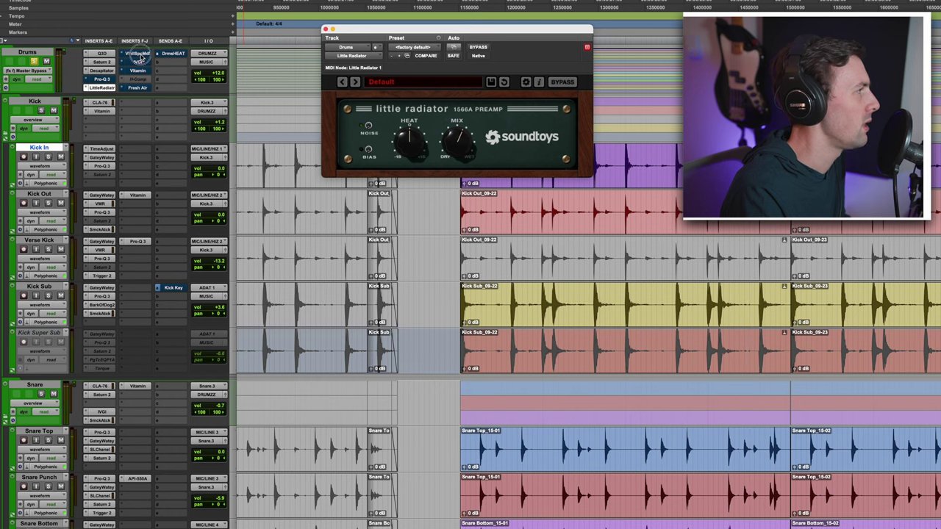
- View the ValhallaSpaceModulator settings on the Drums track, take IVGI out of bypass and close the plug-in window
click(139, 54)
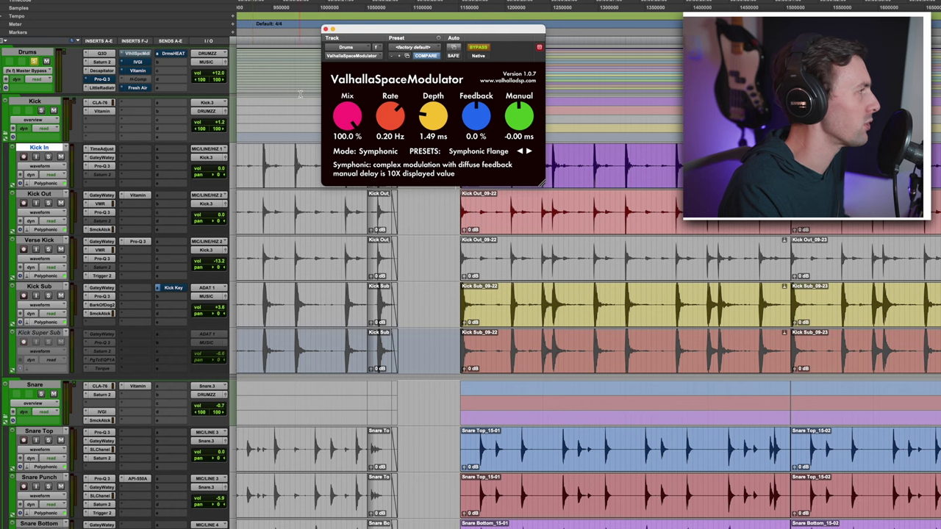
click(142, 63)
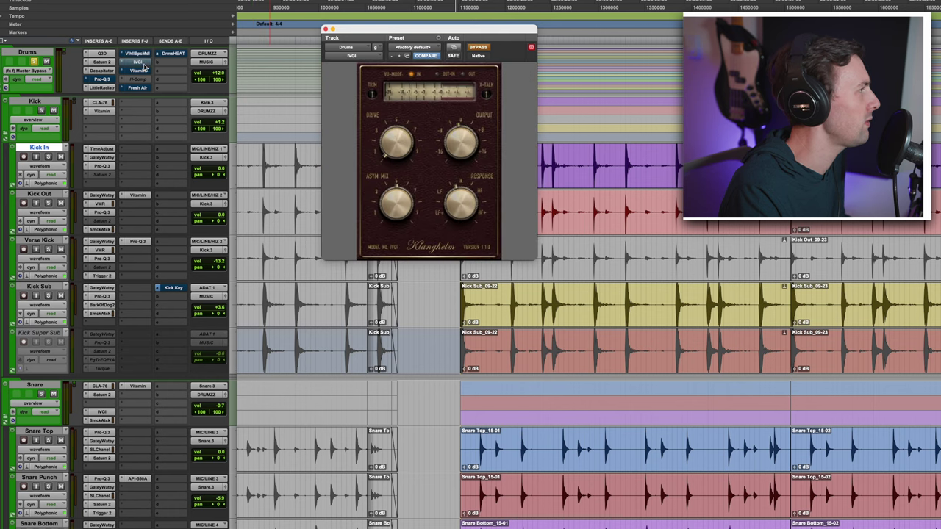
click(478, 48)
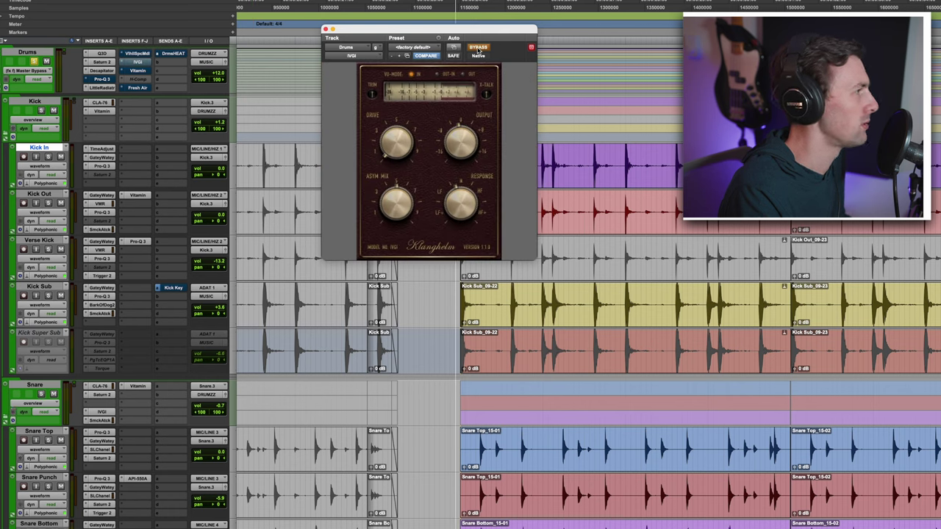
click(325, 28)
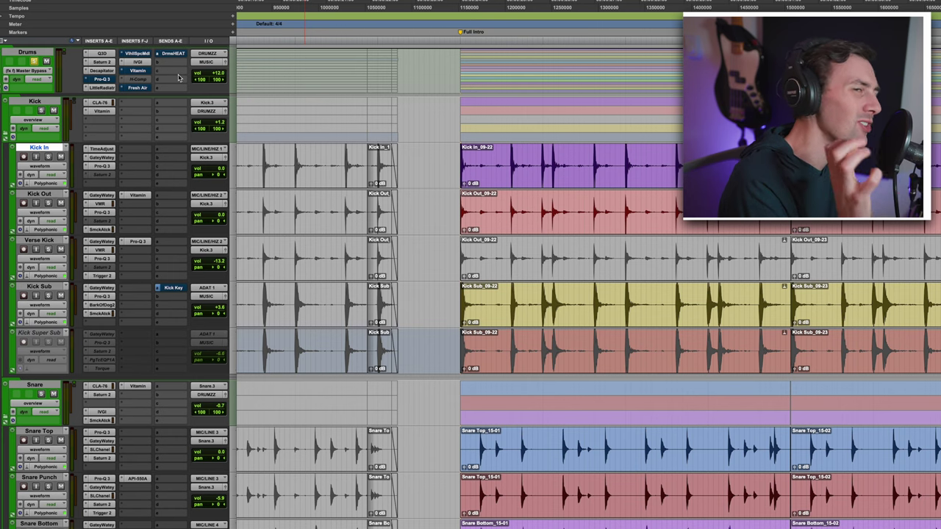
- Play the drum mix, take Vitamin on the Drums track out of bypass while listening, and close its window
click(139, 71)
key(space)
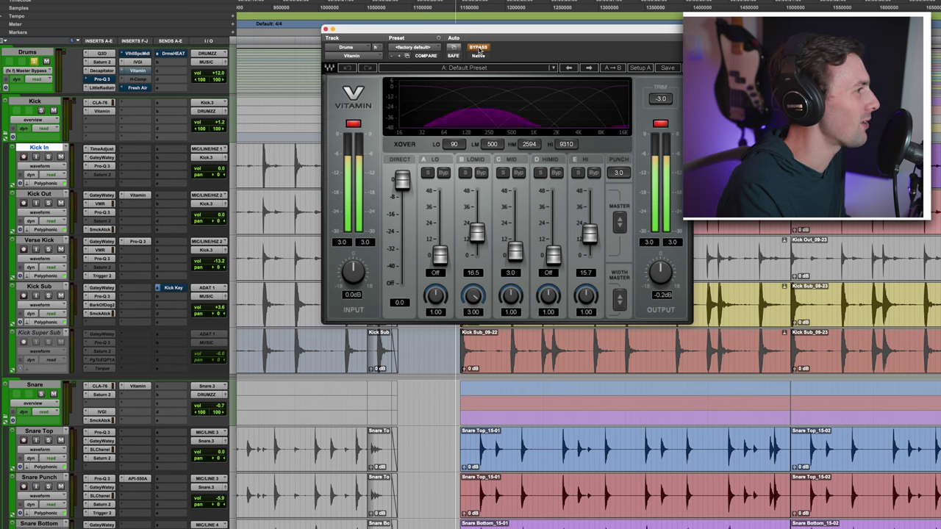
click(479, 48)
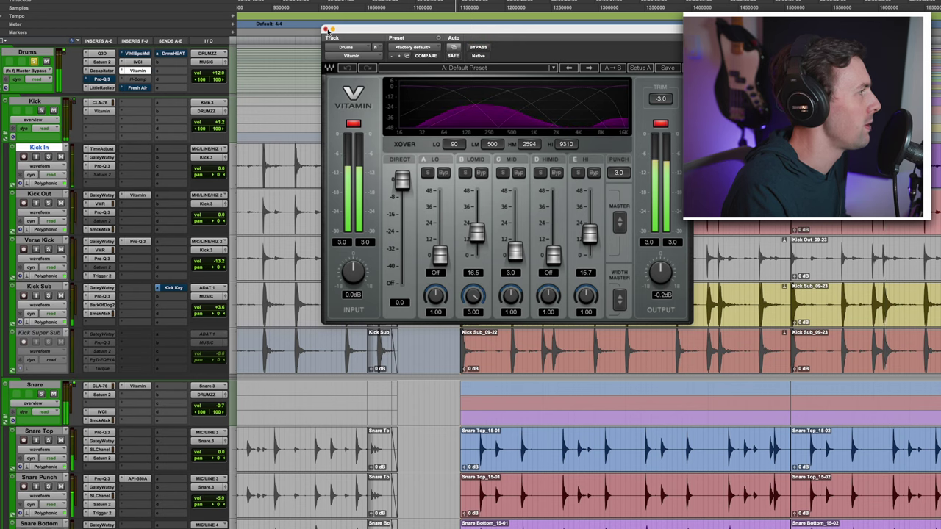
click(325, 28)
- Take Fresh Air on the Drums track out of bypass, audition the drums with it and close its window
click(136, 87)
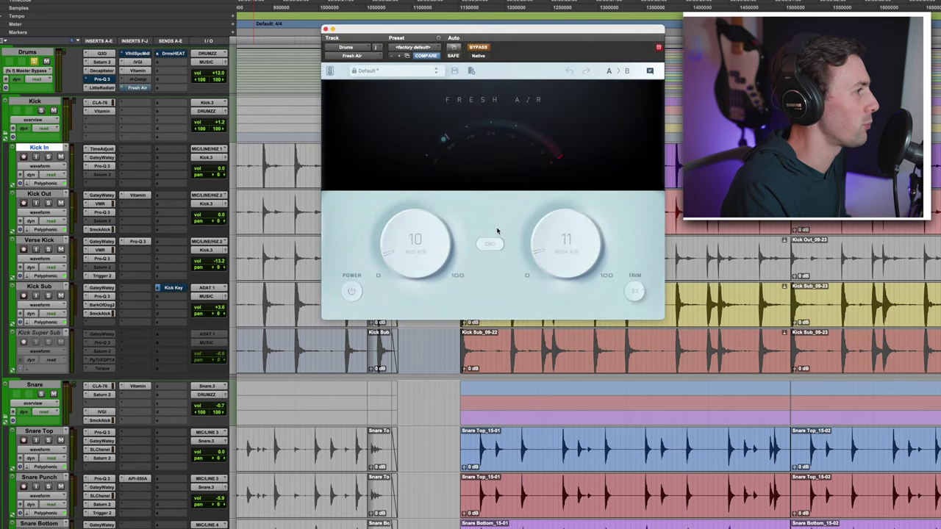
click(479, 47)
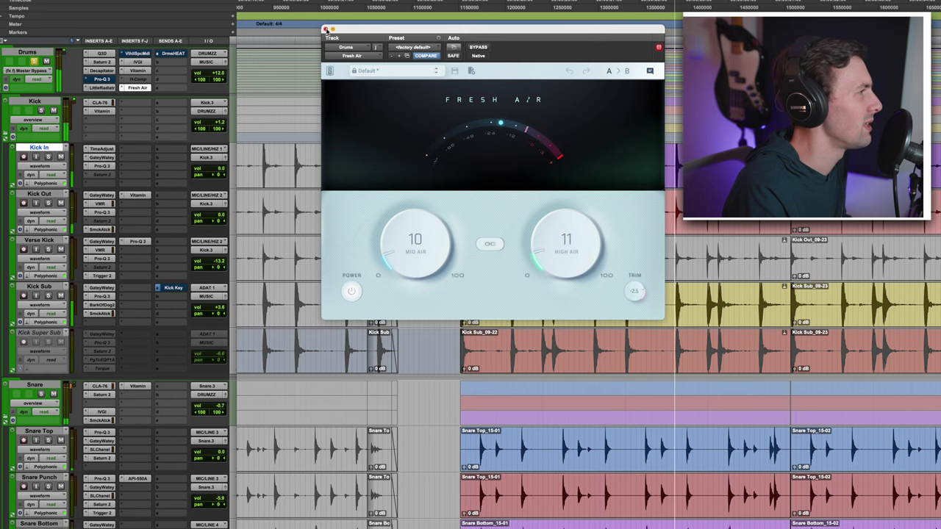
click(326, 29)
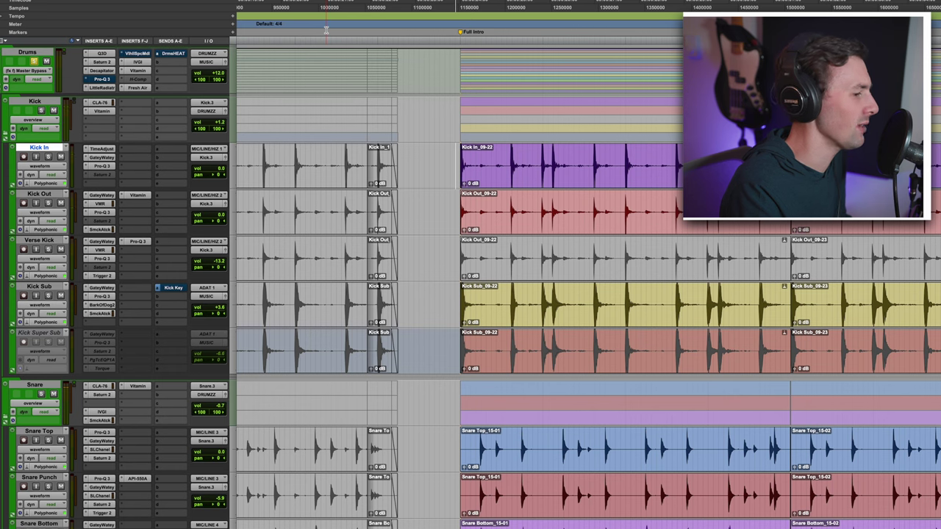
- Unmute the Drums track's send to Drums HEAT, audition the mix with it and set the Drums volume to +12.0
click(218, 77)
drag(218, 77, 180, 58)
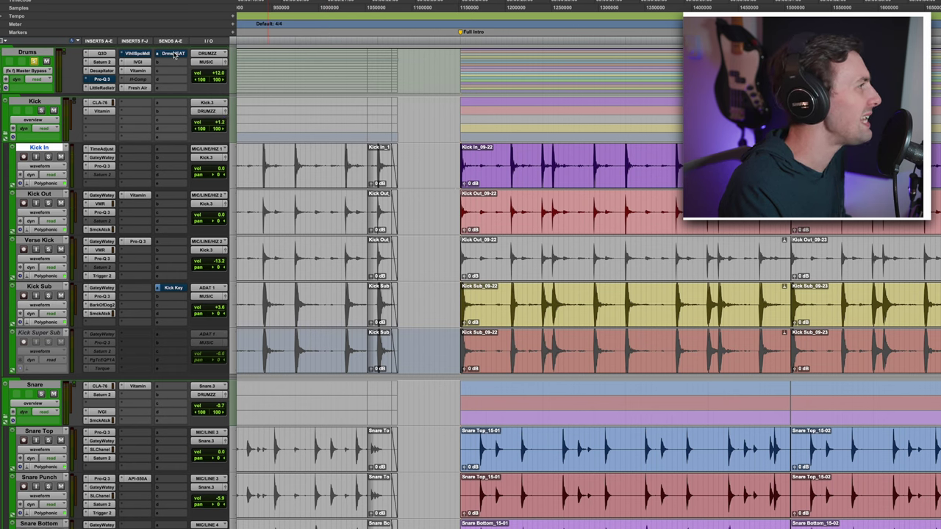
click(173, 53)
scroll(64, 415, down, 10)
scroll(63, 416, up, 10)
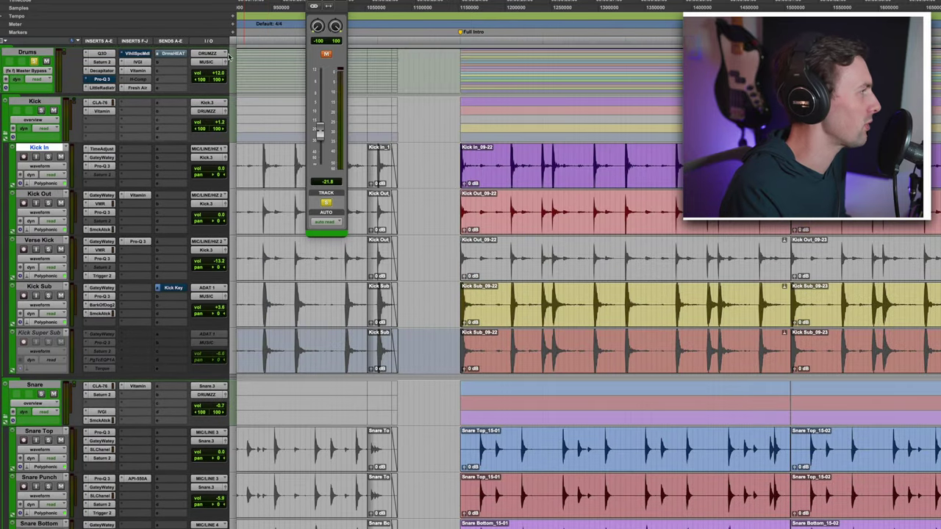
click(181, 56)
key(space)
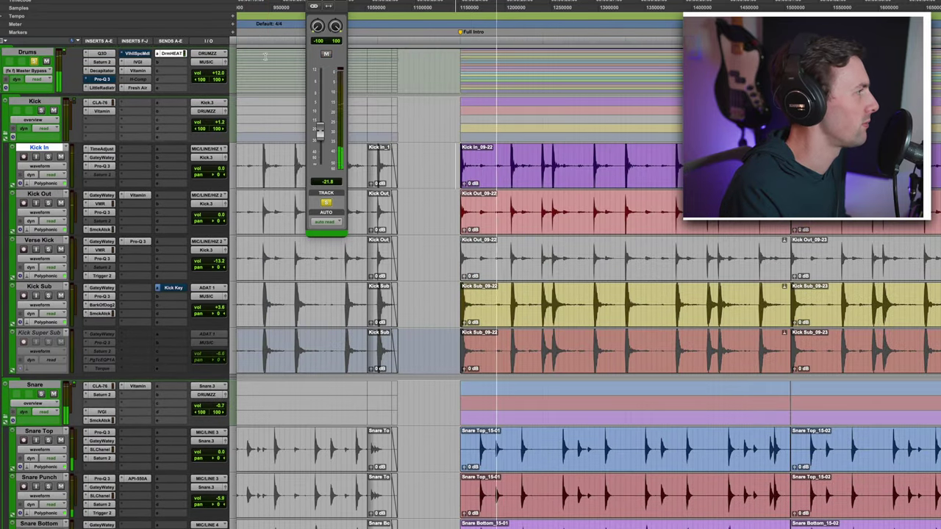
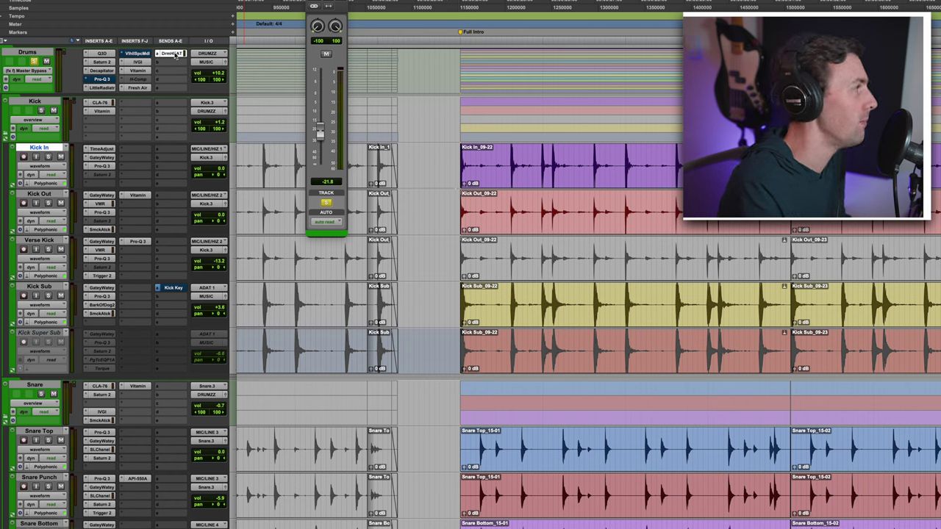
key(space)
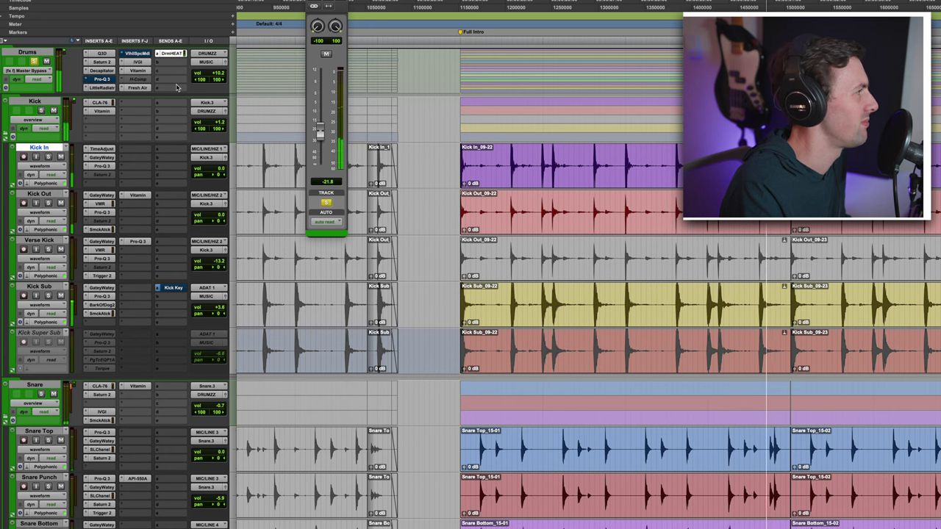
drag(225, 76, 224, 72)
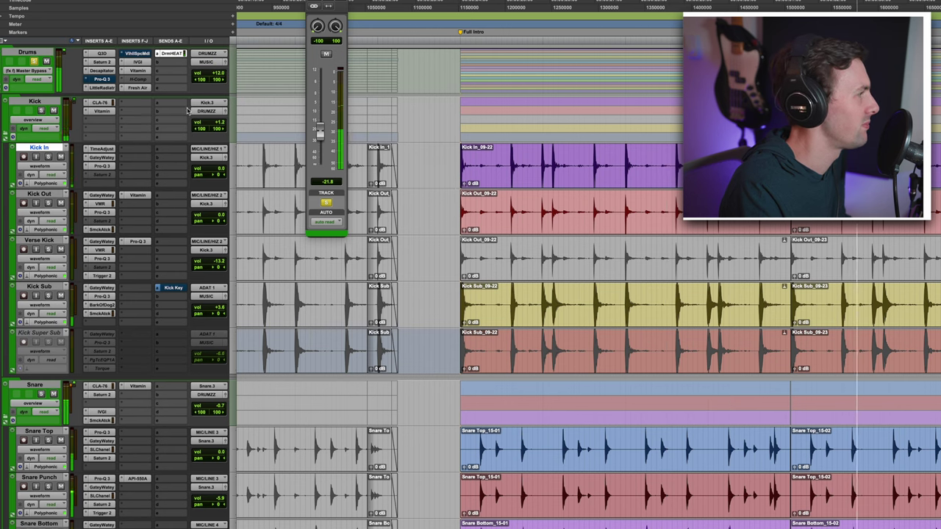
- Look over the session's tracks from the snare and overheads through percussion to the guitars and piano
key(r)
key(r)
scroll(393, 285, down, 8)
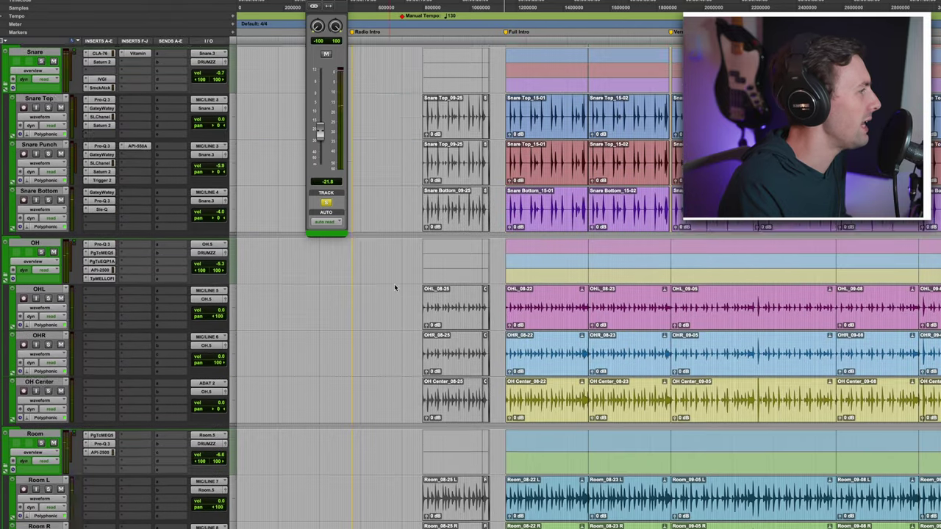
scroll(217, 314, down, 10)
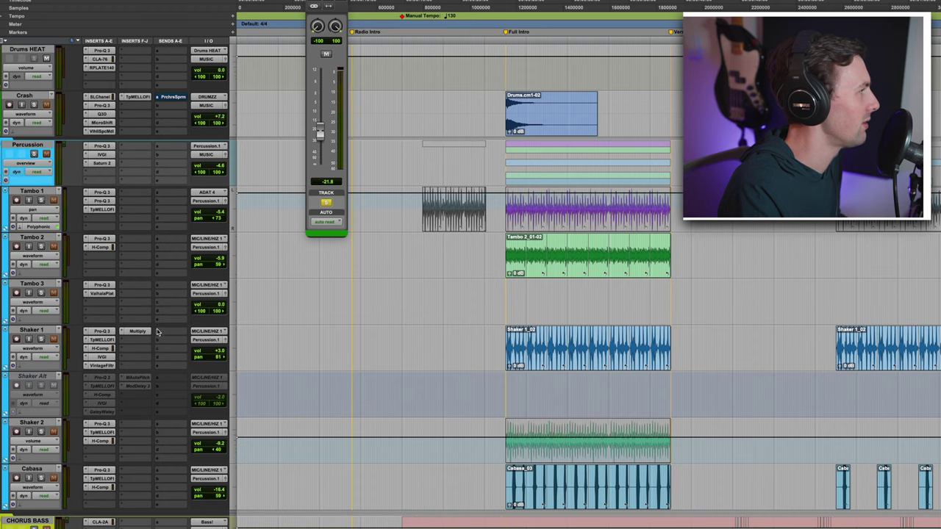
scroll(158, 331, up, 15)
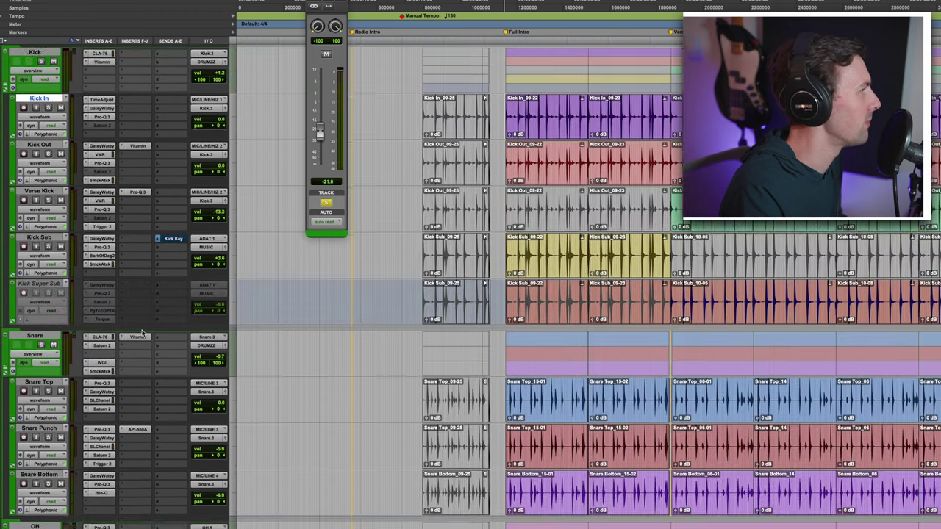
scroll(143, 331, down, 20)
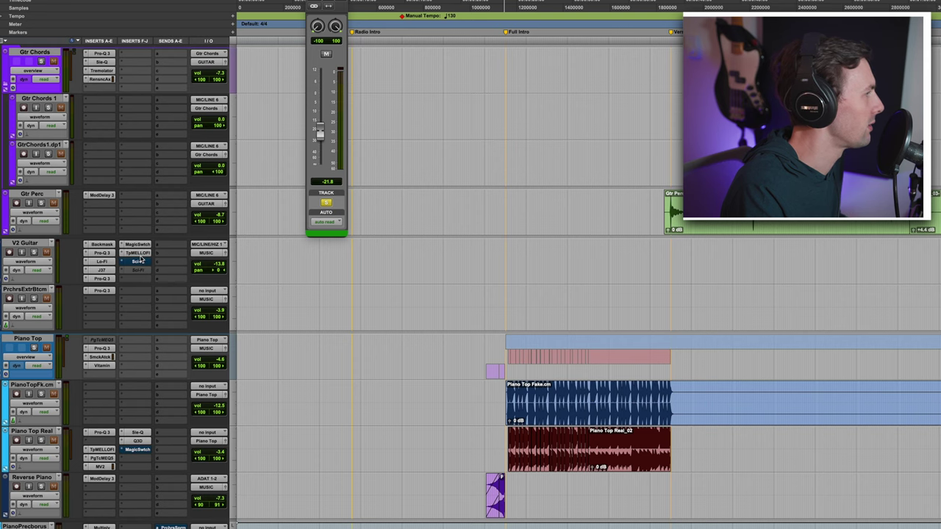
scroll(136, 294, up, 5)
scroll(118, 321, up, 15)
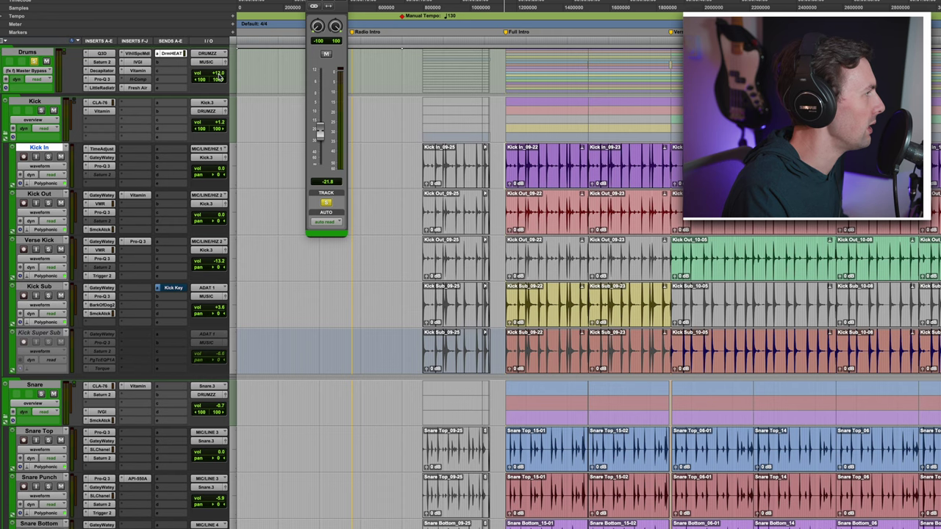
- Set the Drums track volume to 0.0 and play from just before the Crash clip at the Full Intro
drag(217, 79, 218, 81)
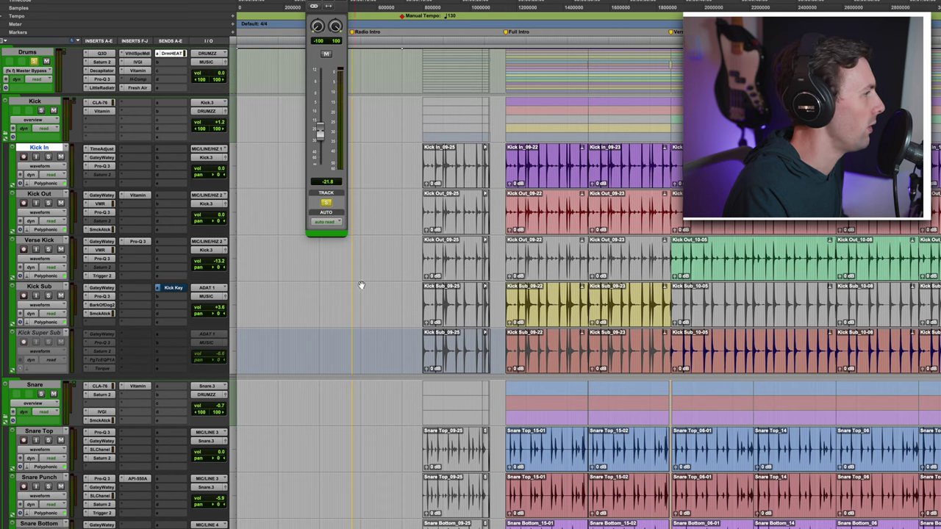
scroll(391, 311, down, 10)
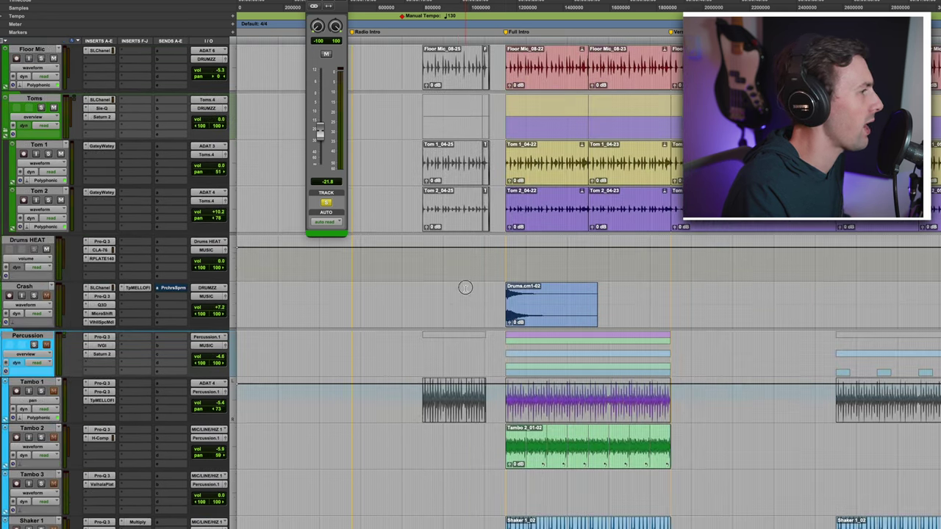
key(space)
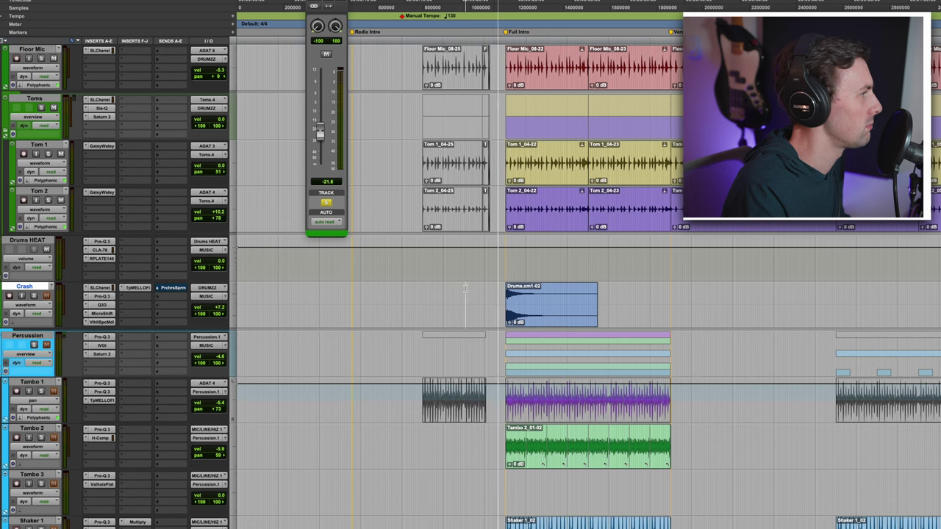
key(space)
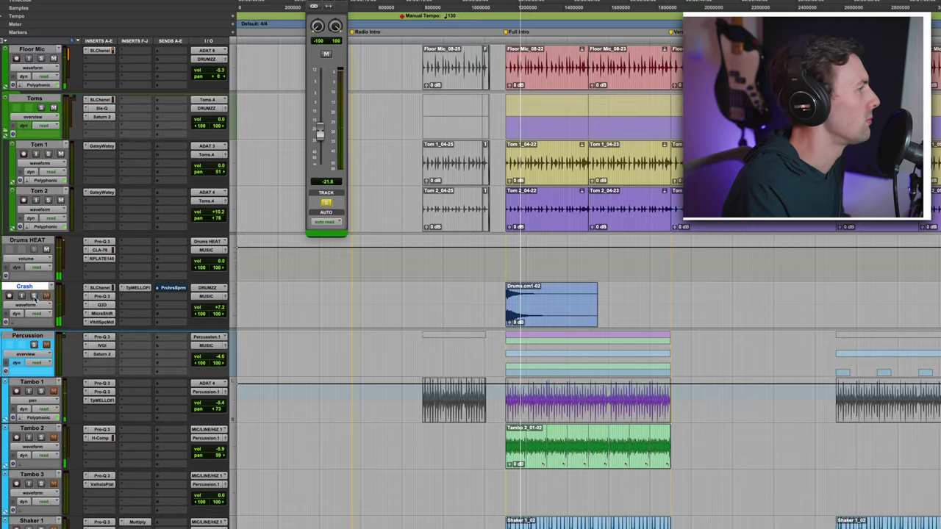
- Clear the solos on the Crash and Drums tracks and audition the Full Intro with all tracks playing
scroll(33, 302, up, 10)
scroll(33, 303, up, 10)
scroll(55, 163, down, 10)
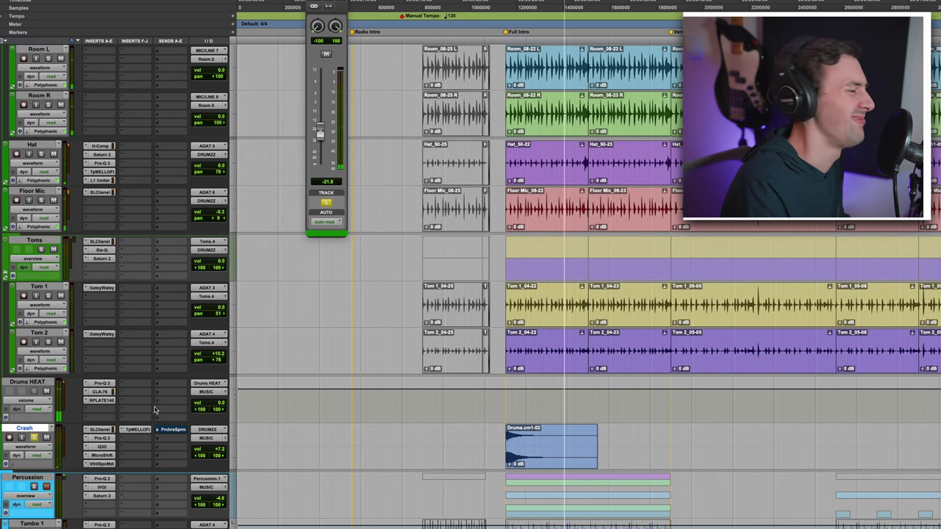
key(space)
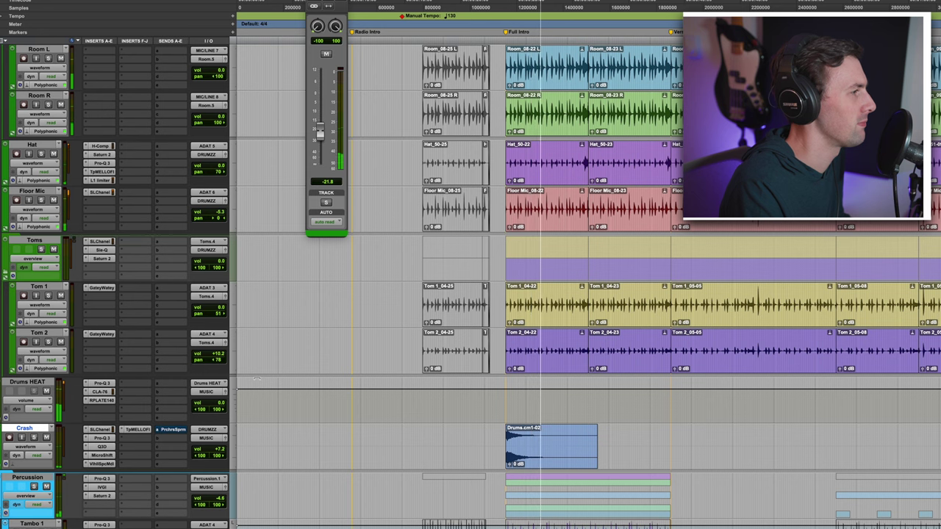
- Go to the percussion tracks and place the playback position just before the Full Intro on the Tambo 3 track
scroll(136, 355, up, 10)
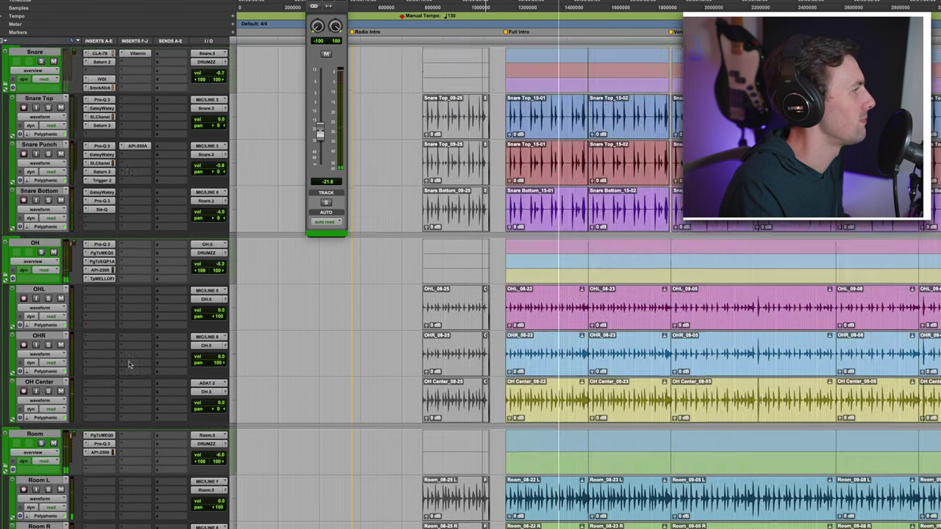
scroll(136, 350, down, 12)
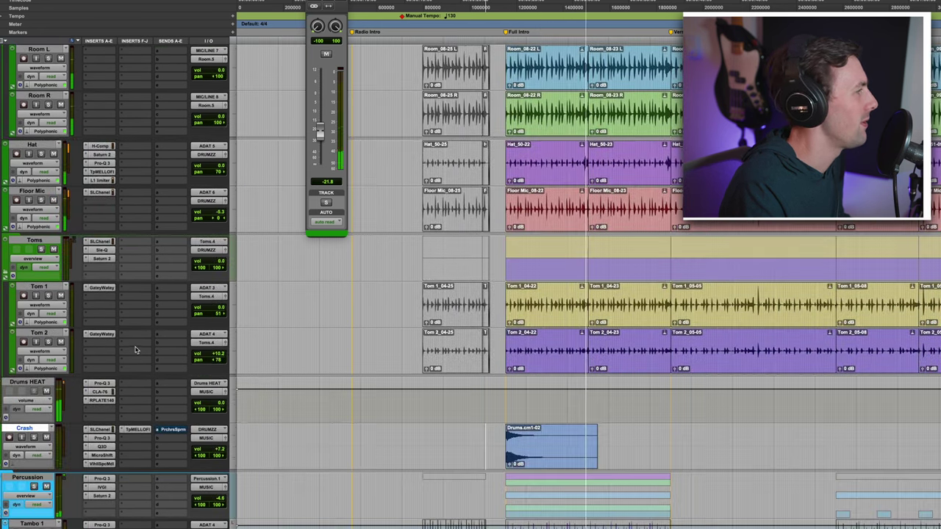
scroll(143, 343, down, 10)
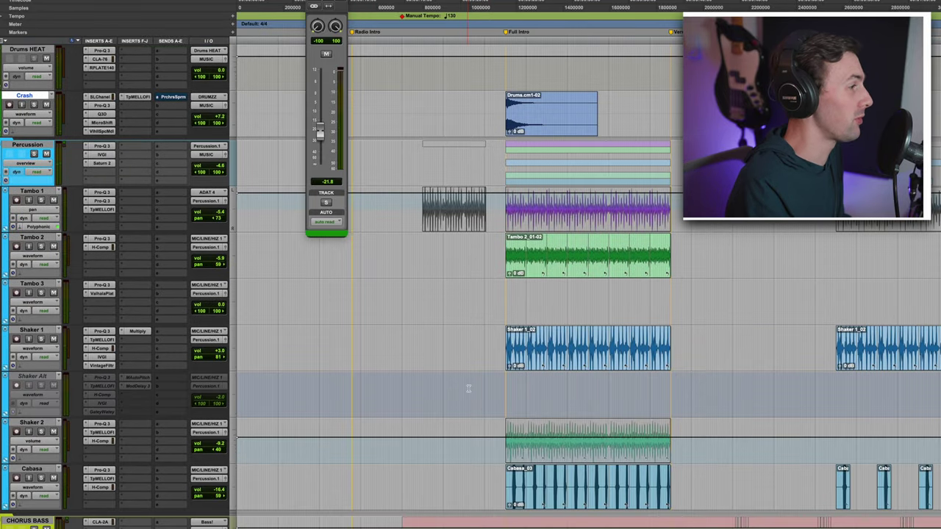
click(562, 295)
key(super+bracketright)
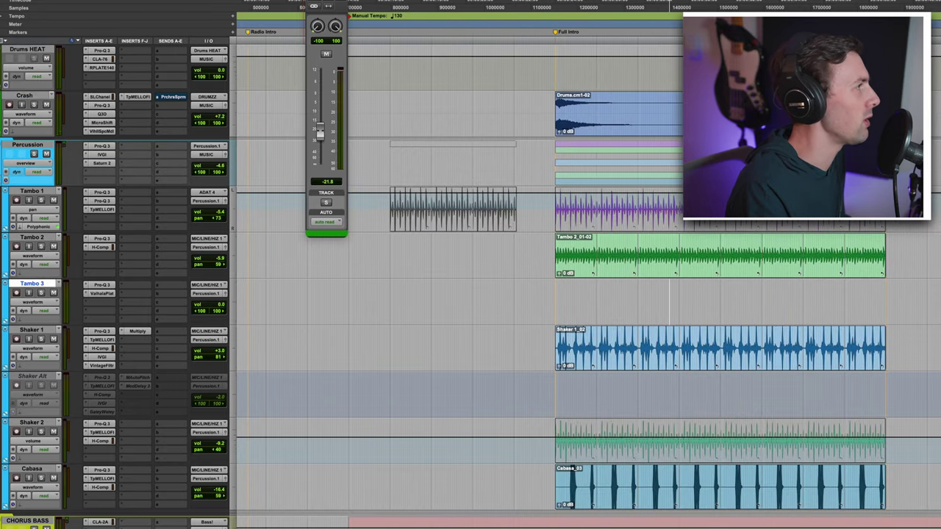
click(669, 301)
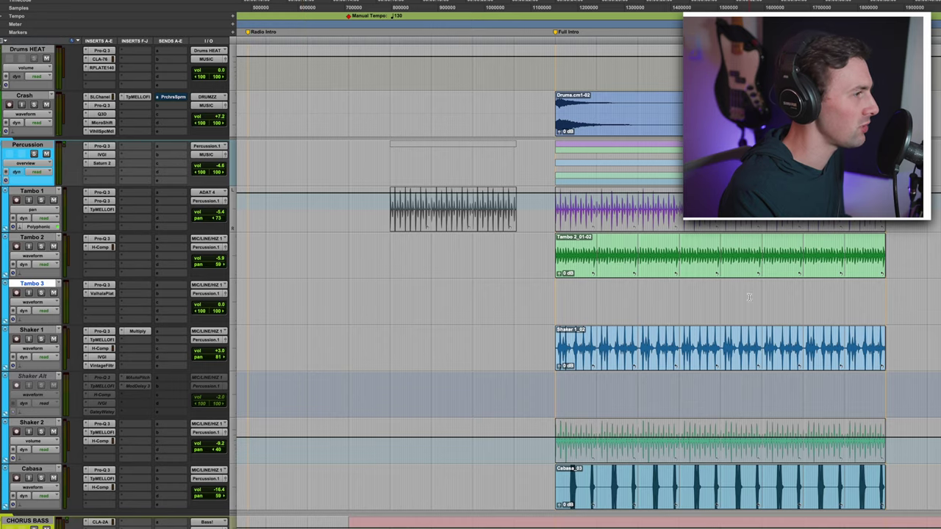
key(super+bracketright)
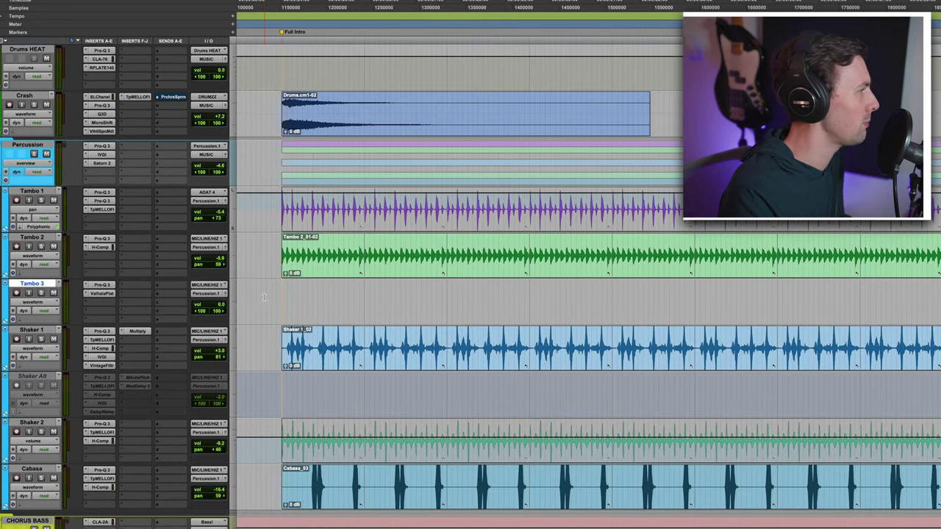
- Play the Full Intro with Tambo 1 soloed and inspect its second Pro-Q 3 and its Tape MELLO-FI plug-in
key(space)
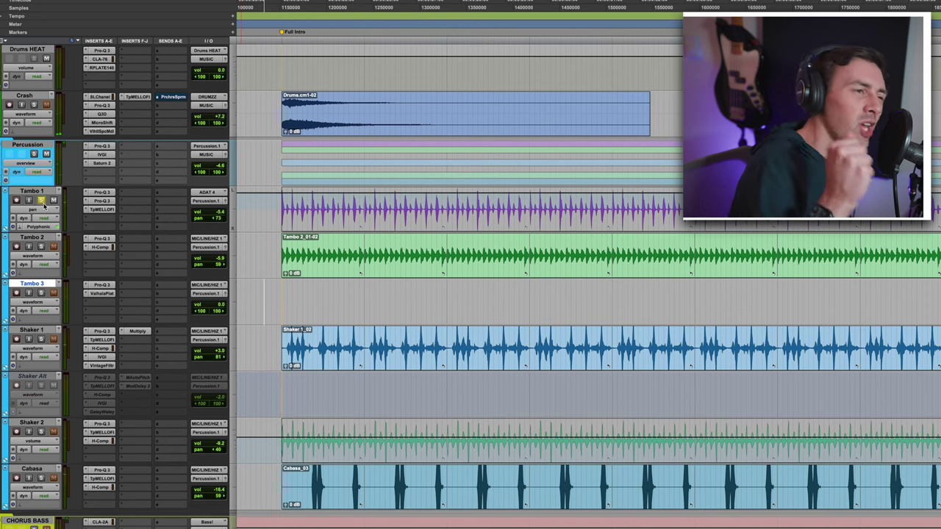
key(space)
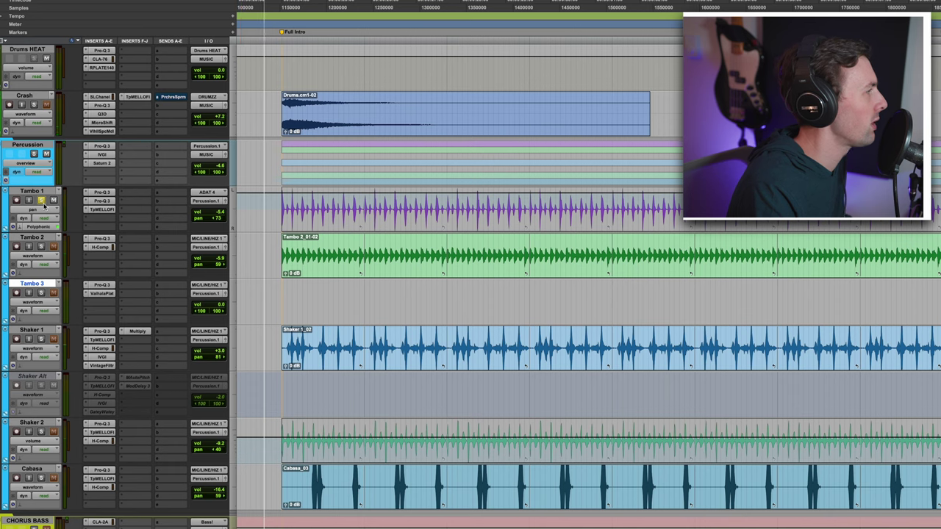
click(105, 200)
click(104, 200)
click(102, 210)
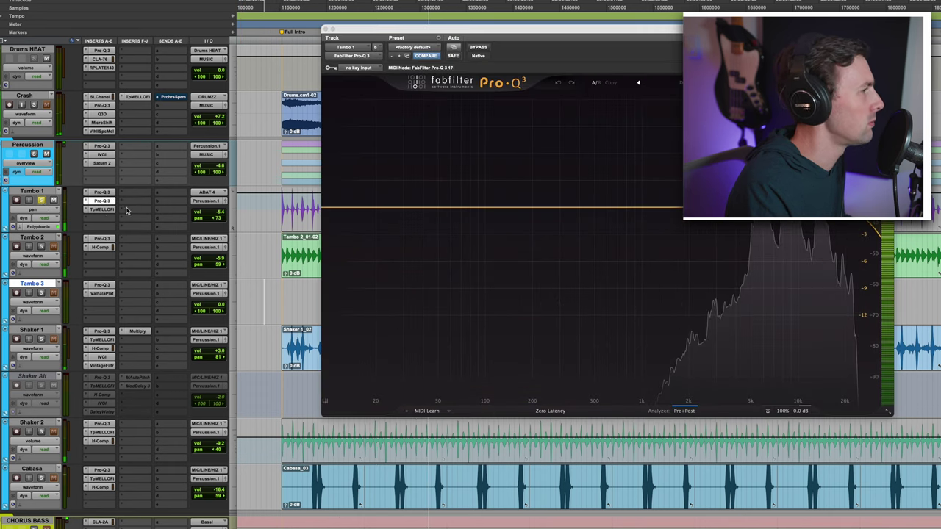
- Solo Tambo 2 in place of Tambo 1 and compare its sound with the H-Comp plug-in bypassed and active
click(42, 247)
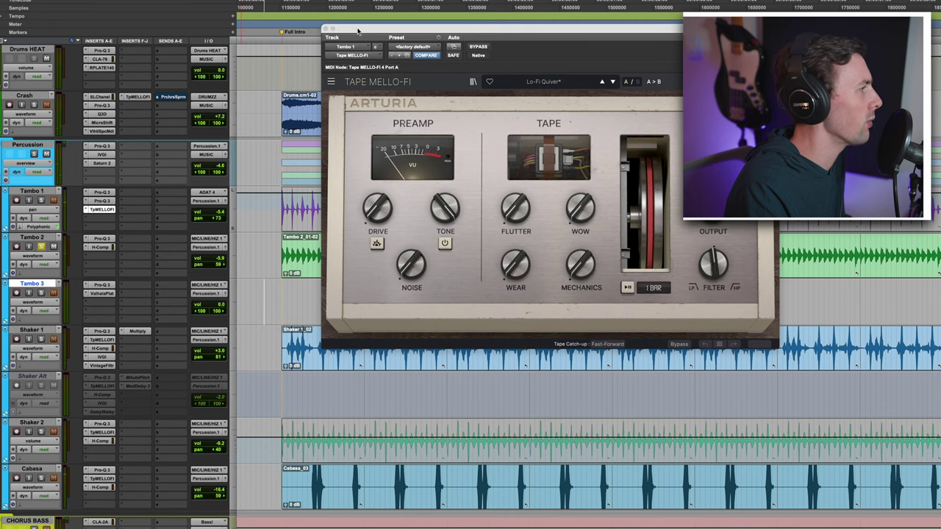
click(326, 29)
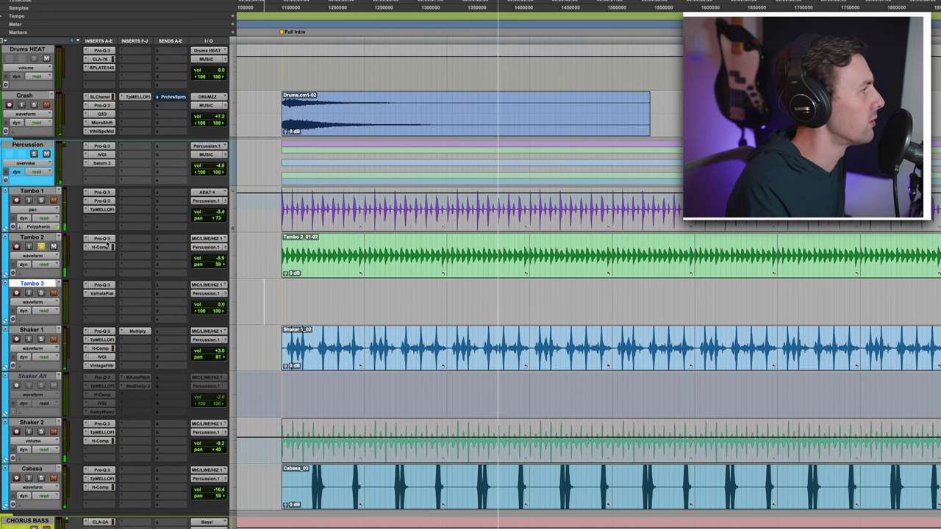
click(107, 241)
click(108, 248)
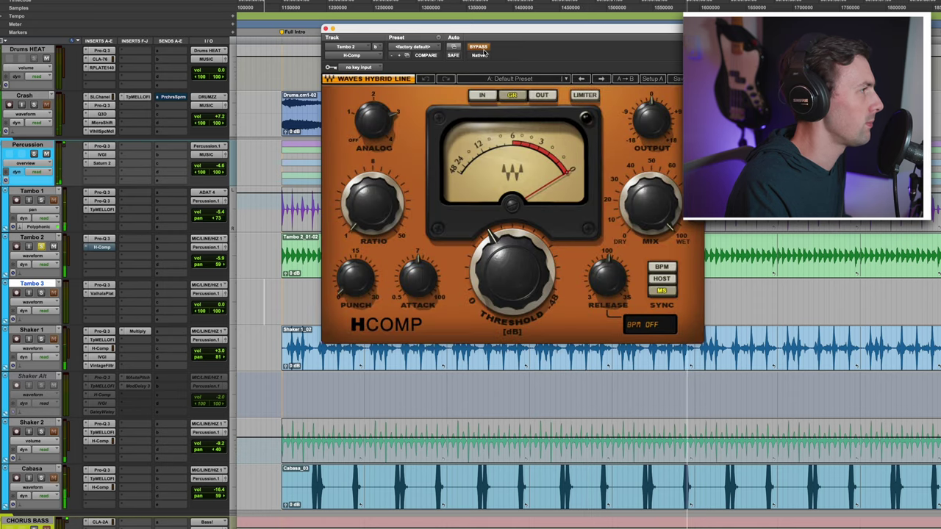
click(103, 247)
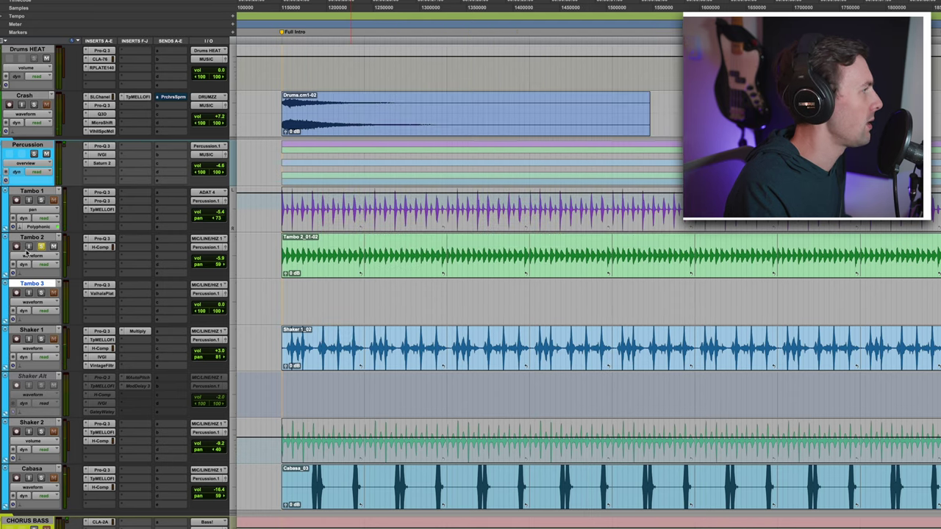
- Solo Tambo 3 in place of Tambo 2 and audition its only clip late in the song
click(41, 293)
key(ctrl+bracketleft)
key(ctrl+bracketleft)
key(ctrl+bracketleft)
key(ctrl+bracketleft)
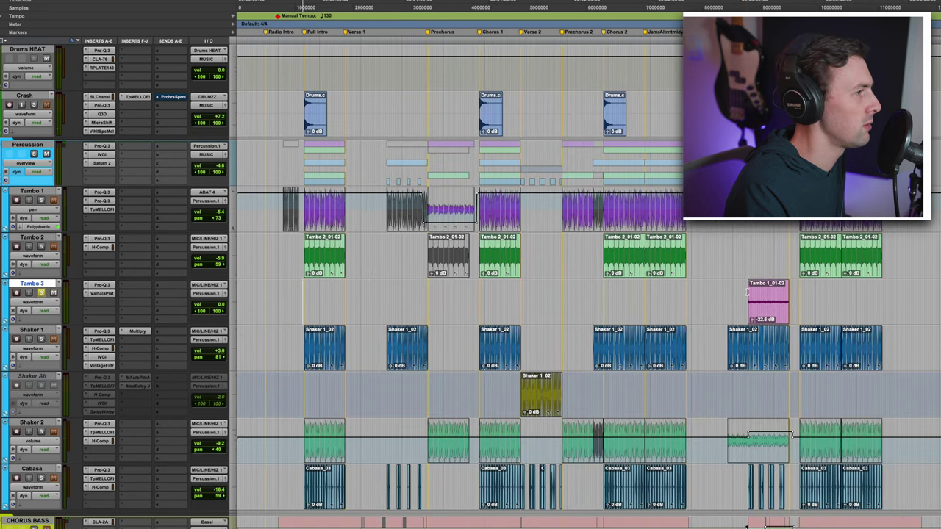
key(ctrl+bracketright)
key(ctrl+bracketright)
key(ctrl+bracketright)
key(ctrl+bracketright)
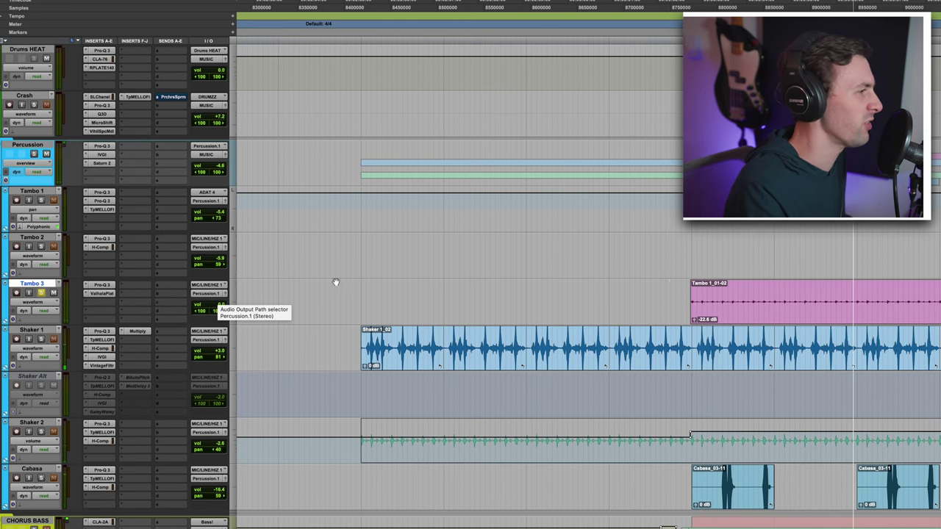
- Solo Shaker 1 in place of Tambo 3 and play from just before its clip in Prechorus 2
key(ctrl+bracketleft)
key(ctrl+bracketleft)
key(ctrl+bracketleft)
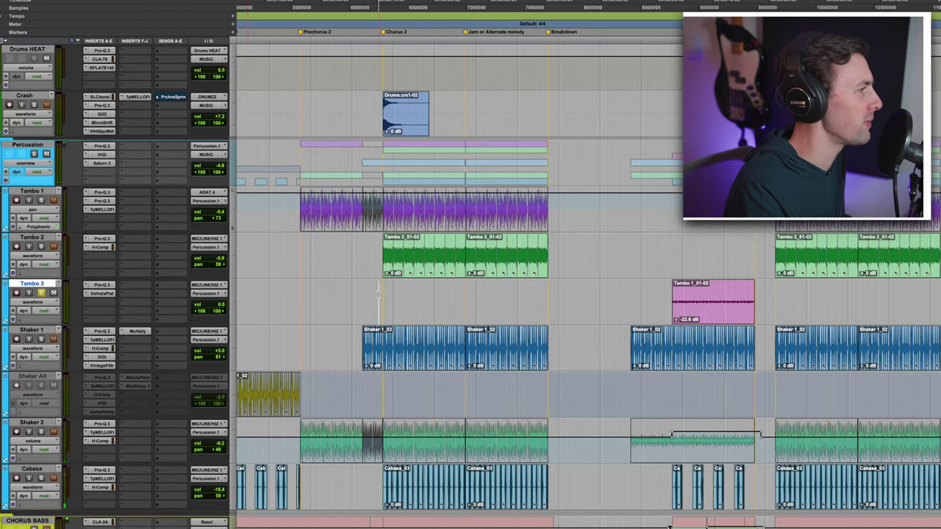
key(ctrl+bracketright)
key(ctrl+bracketright)
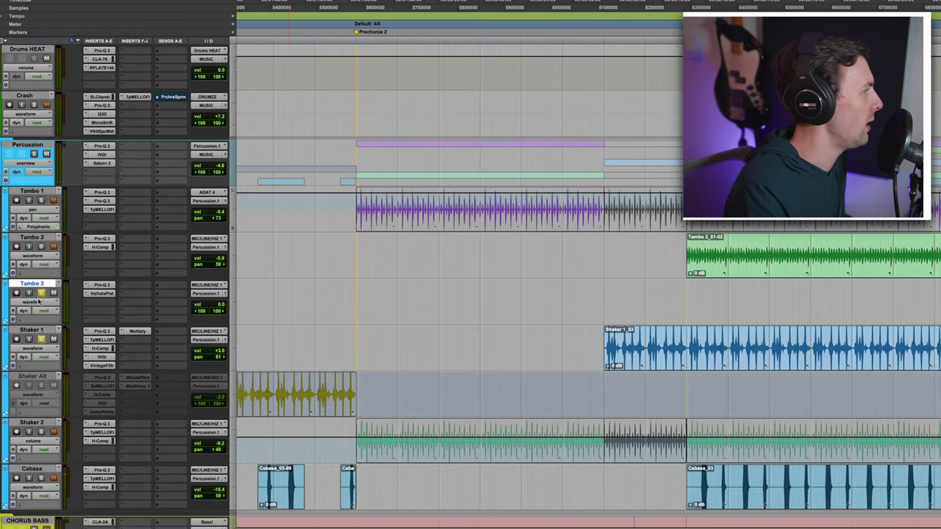
click(600, 335)
key(space)
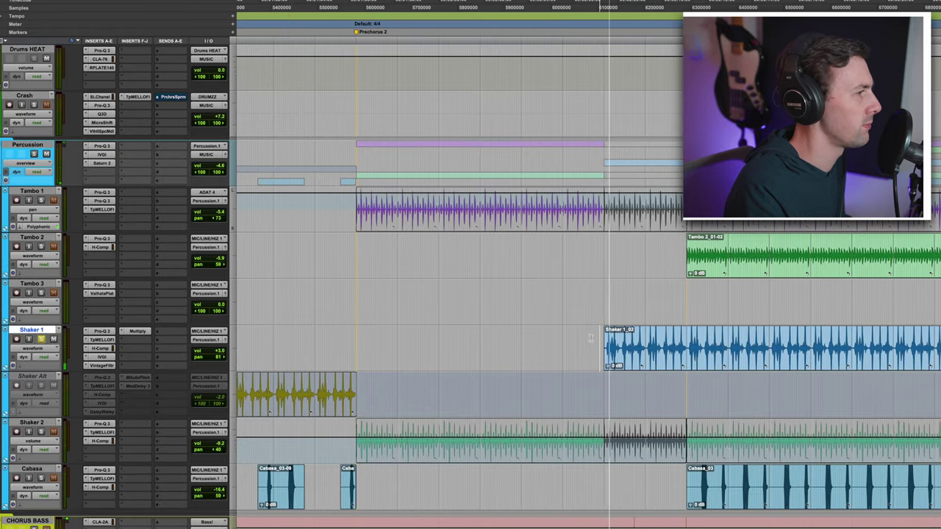
- Compare Shaker 1 with its inserts bypassed and re-enabled, inspecting its Pro-Q 3 and AIR Vintage Filter plug-ins
click(102, 332)
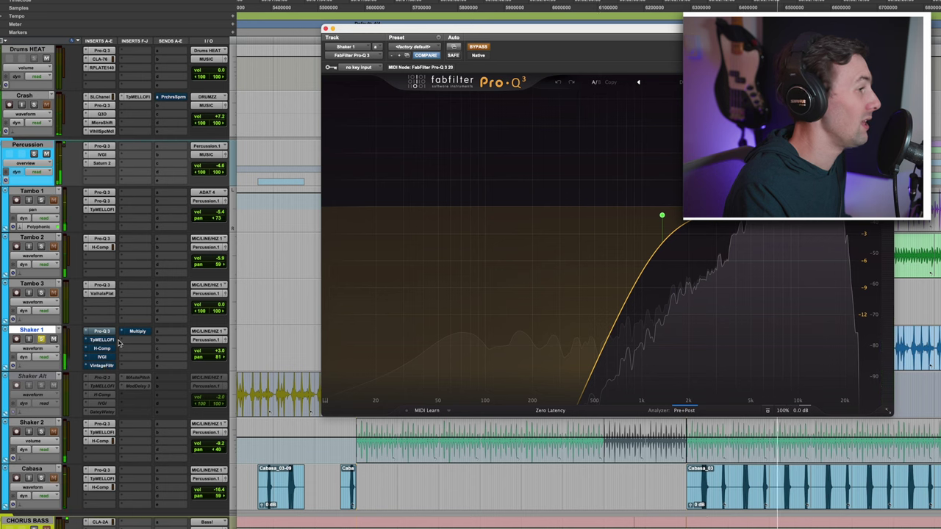
super+click(102, 332)
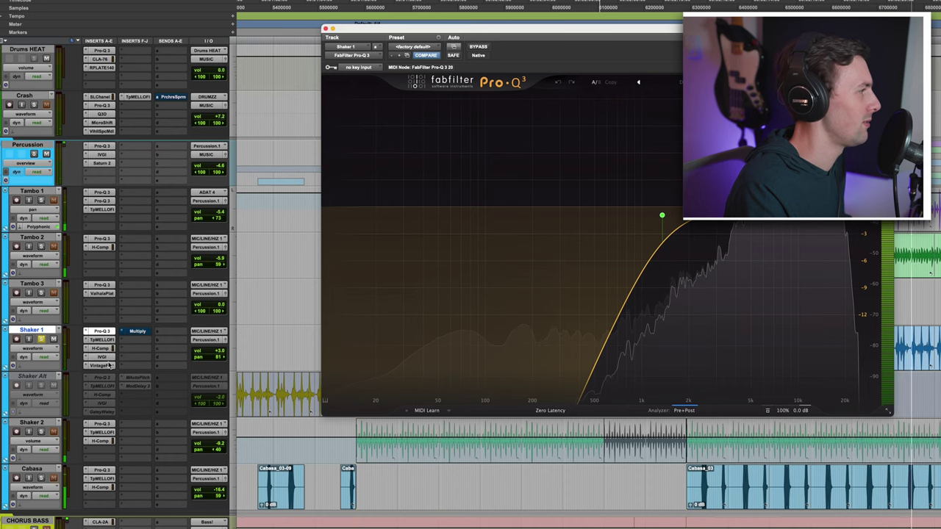
click(110, 365)
click(135, 333)
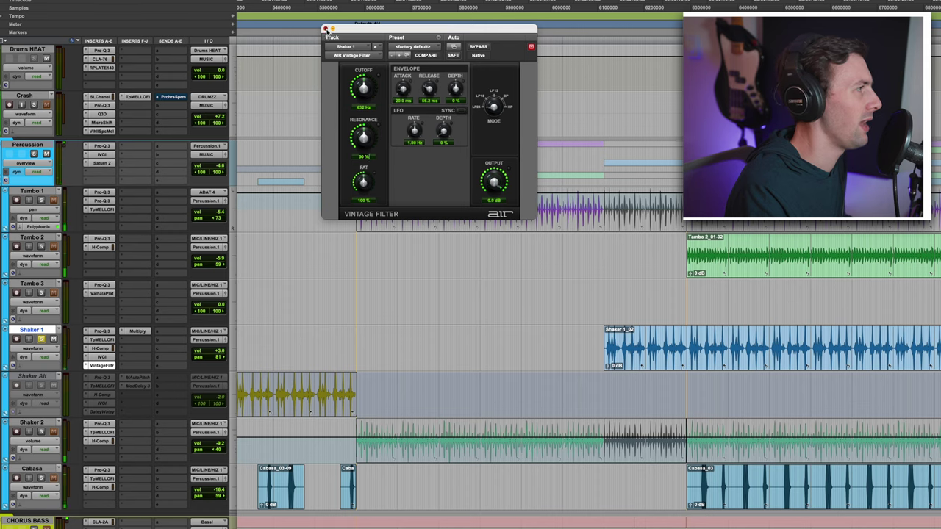
click(326, 29)
- Audition Shaker 2 soloed from just before Chorus 1, and switch the solo to Cabasa
key(r)
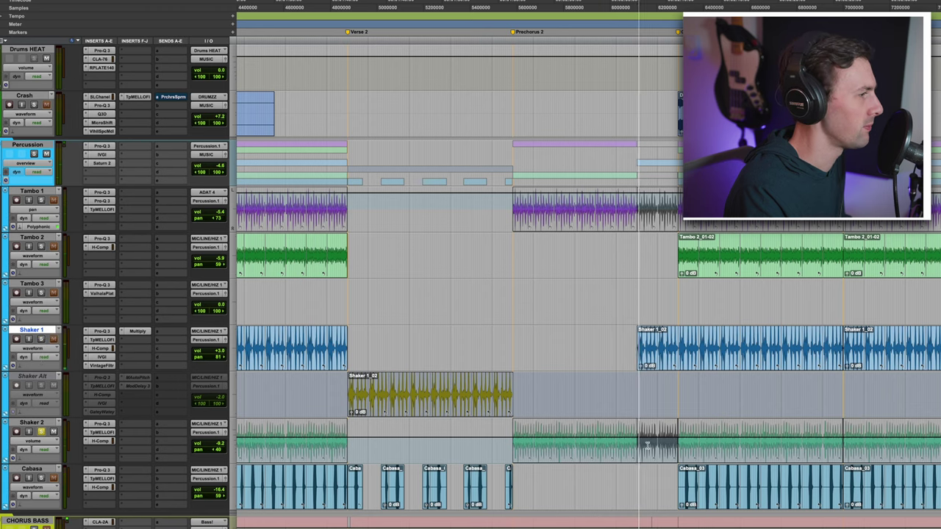
key(r)
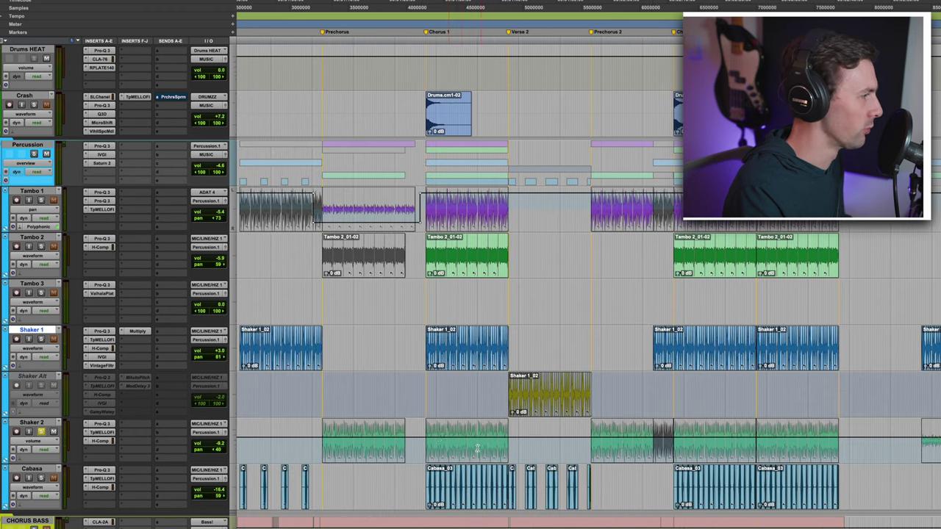
click(425, 450)
key(t)
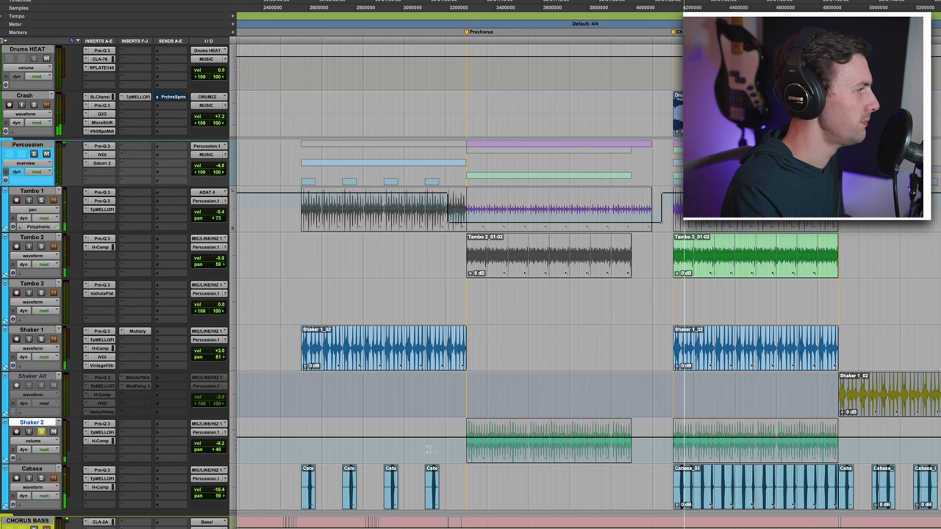
click(40, 478)
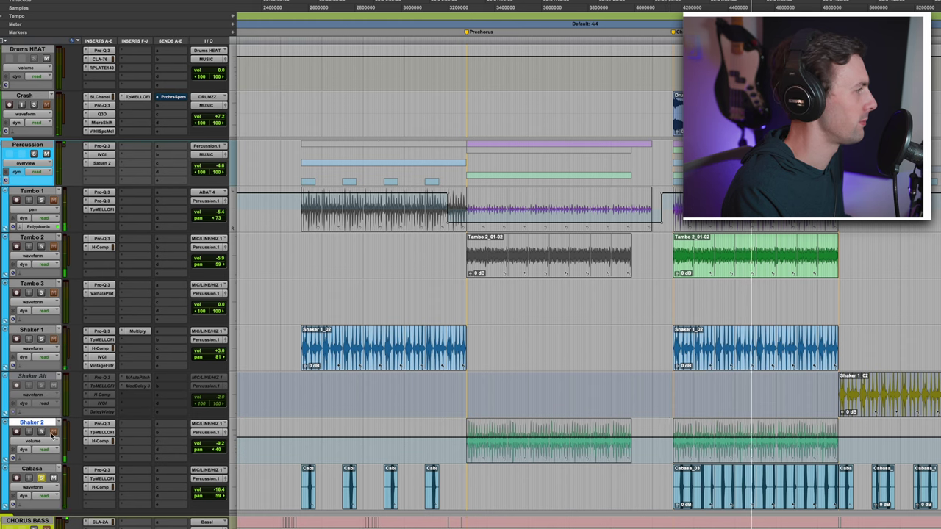
- Solo the Percussion, Crash and Drums tracks and audition them together from just before Chorus 1
click(33, 153)
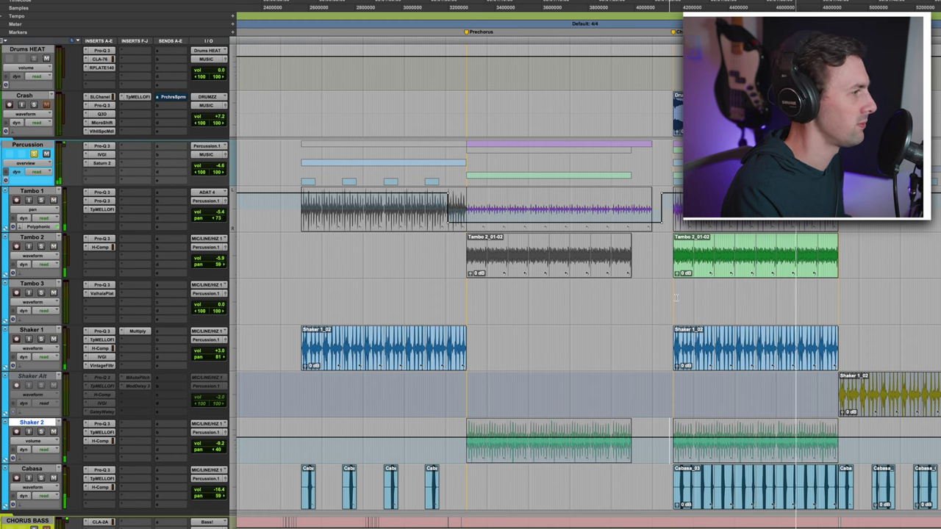
scroll(387, 301, up, 10)
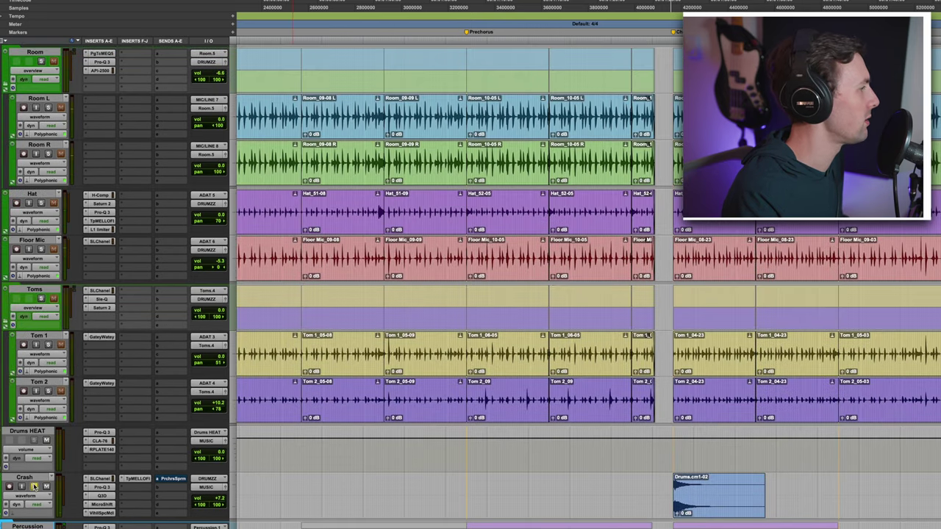
scroll(34, 487, up, 15)
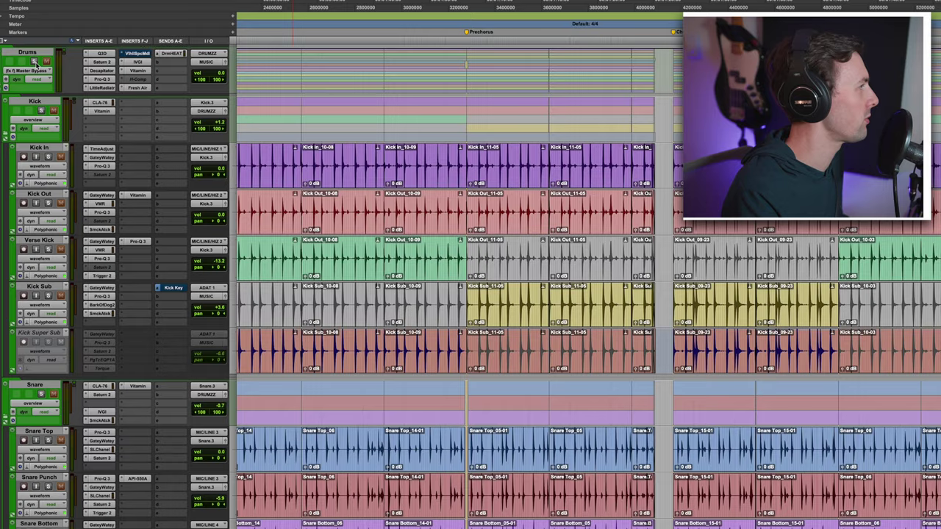
scroll(614, 337, down, 20)
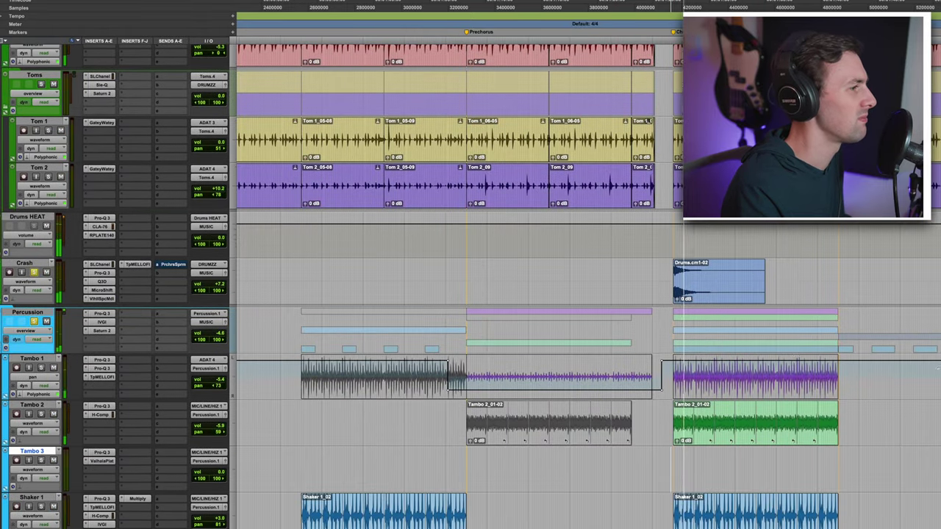
scroll(916, 377, down, 3)
scroll(805, 333, down, 6)
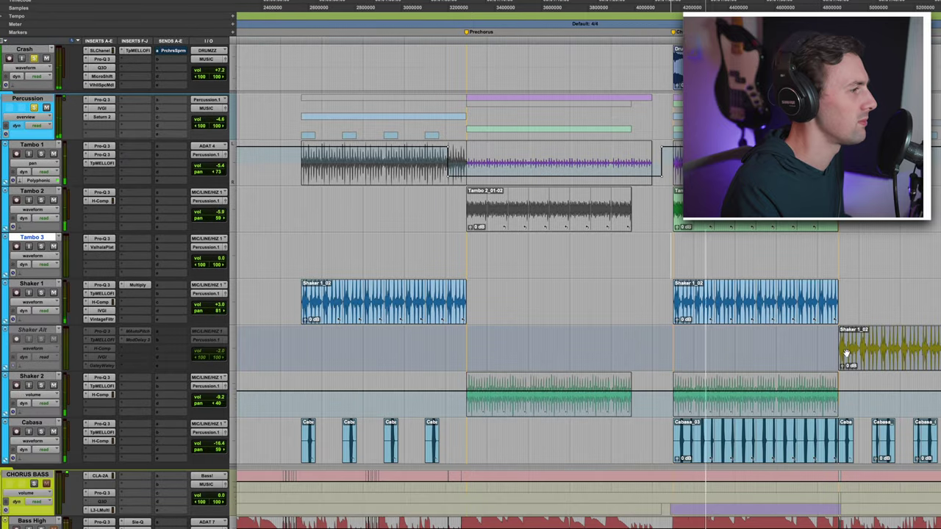